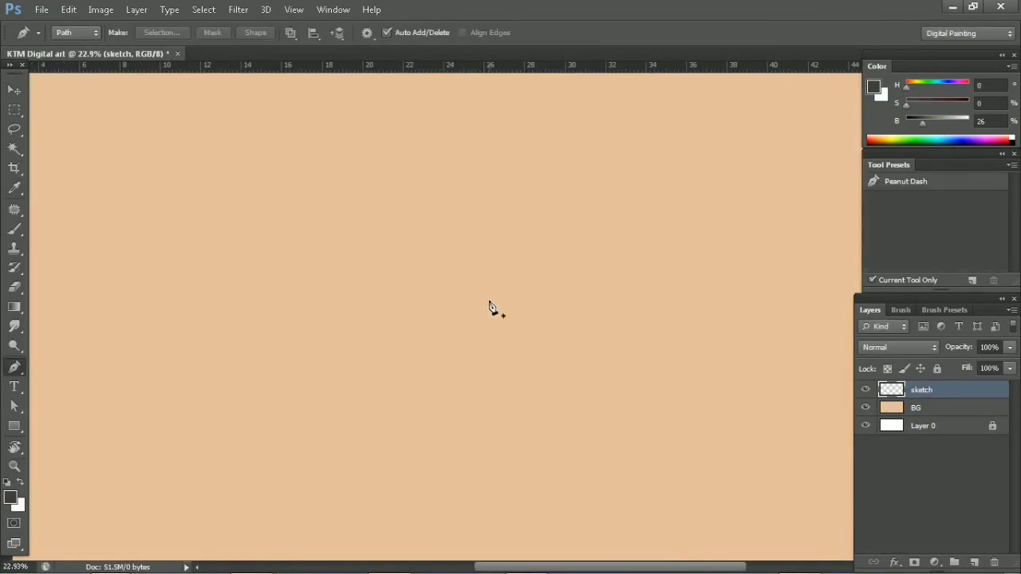
Draw the front fairing Pen path and stroke it in brown onto the sketch layer
left_click(447, 249)
left_click(536, 216)
left_click_drag(672, 444, 649, 453)
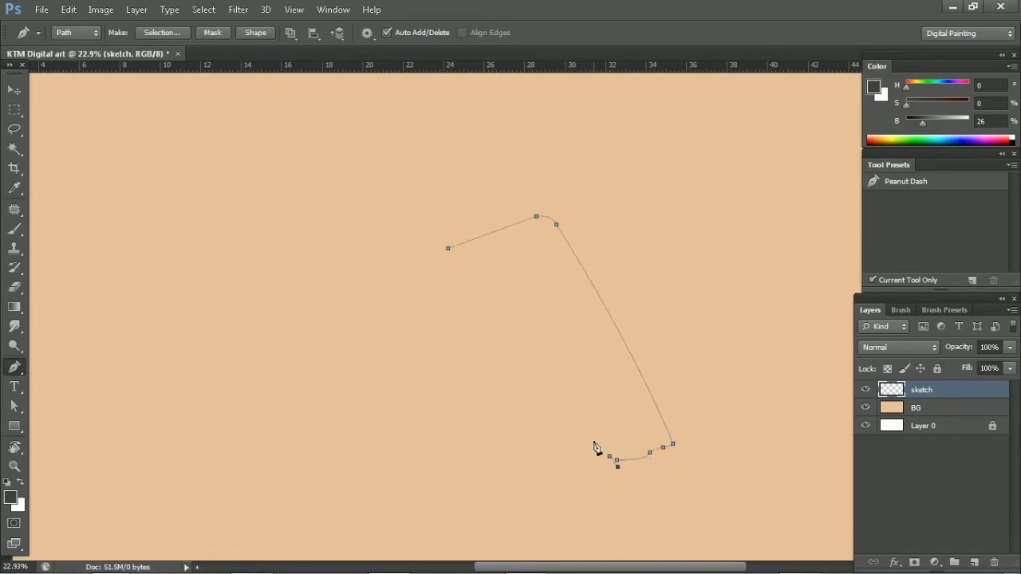
left_click(401, 368)
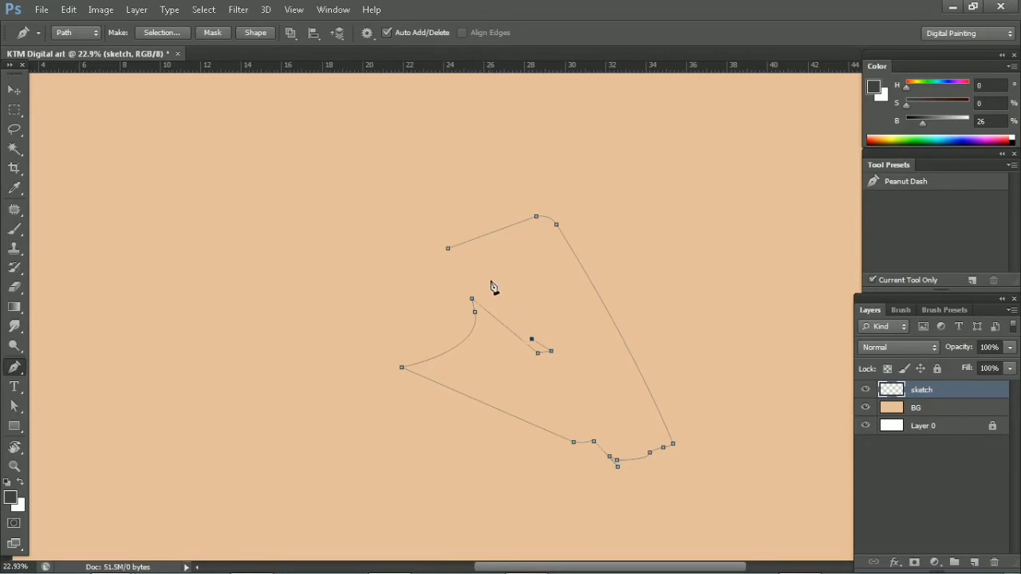
key("Return")
key("ctrl+d")
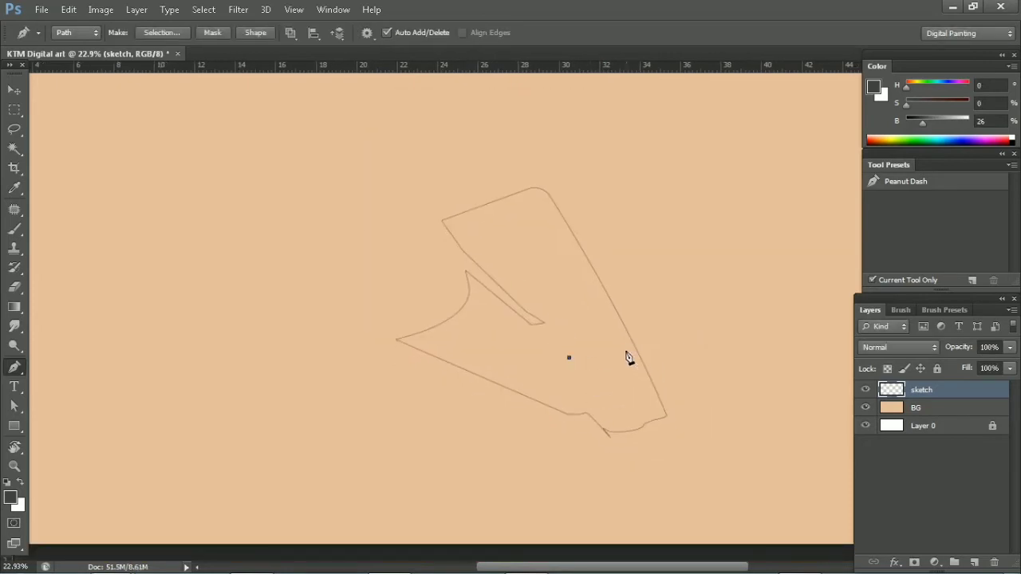
left_click(602, 410)
left_click(569, 358)
key("ctrl+Return")
key("Return")
key("ctrl+d")
Outline the mirror with a Pen path and stroke it
left_click(606, 215)
left_click(600, 190)
left_click(614, 168)
key("ctrl+Return")
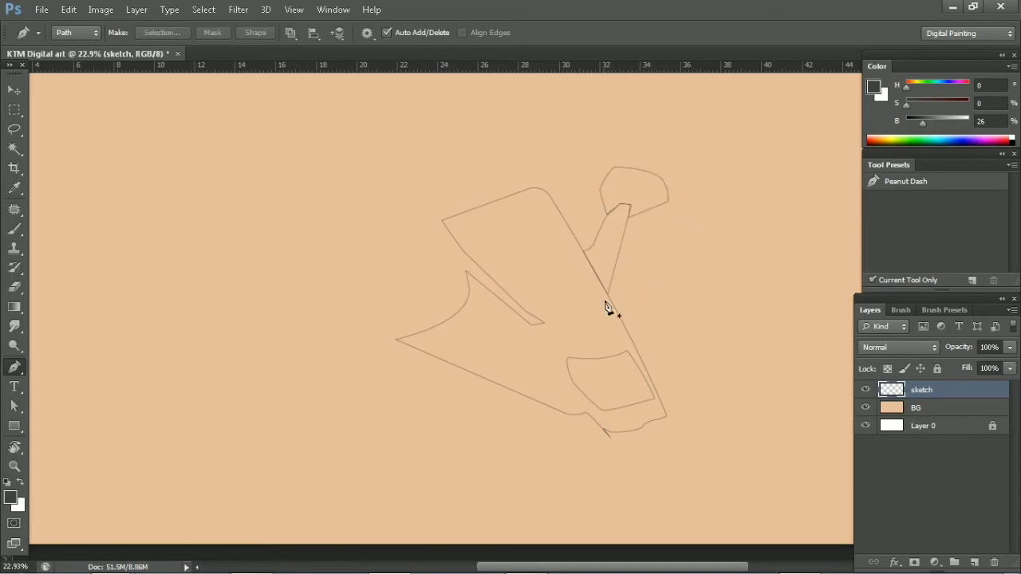
Outline and stroke the windscreen and the curved side panel
left_click(422, 206)
left_click_drag(469, 237, 473, 250)
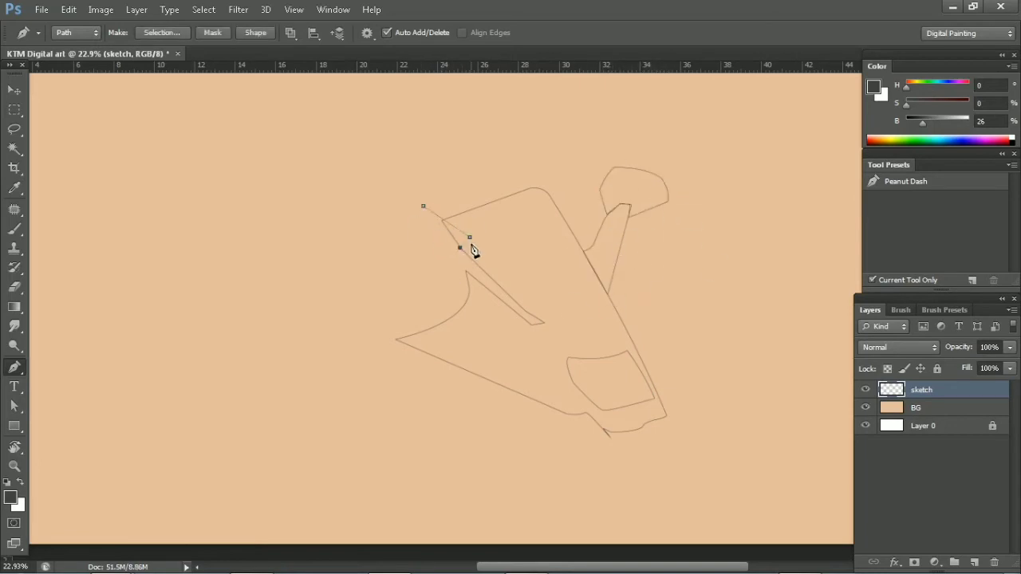
left_click(423, 205)
key("ctrl+Return")
scroll(495, 319, "left", 1)
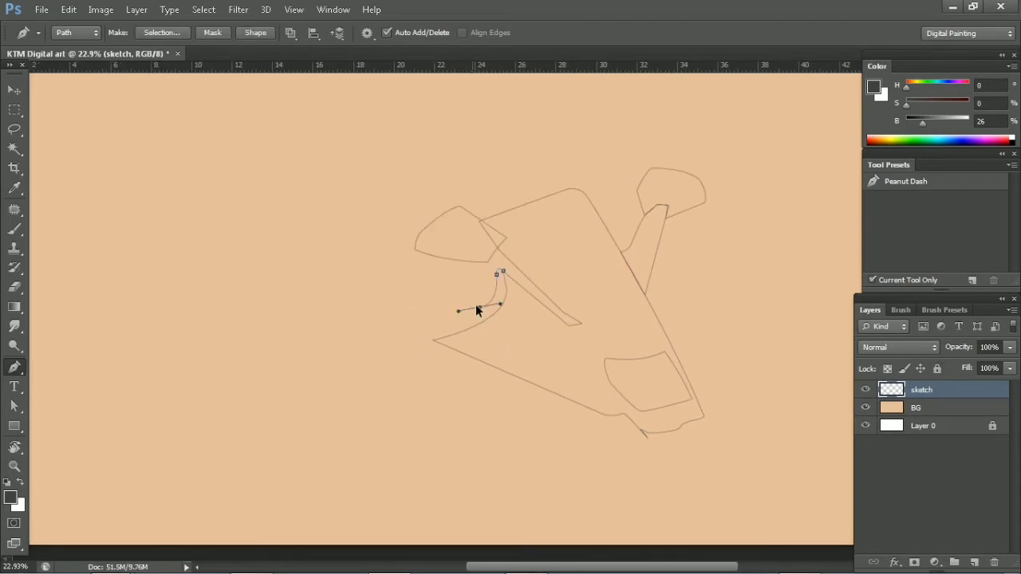
left_click(496, 274)
key("ctrl+Return")
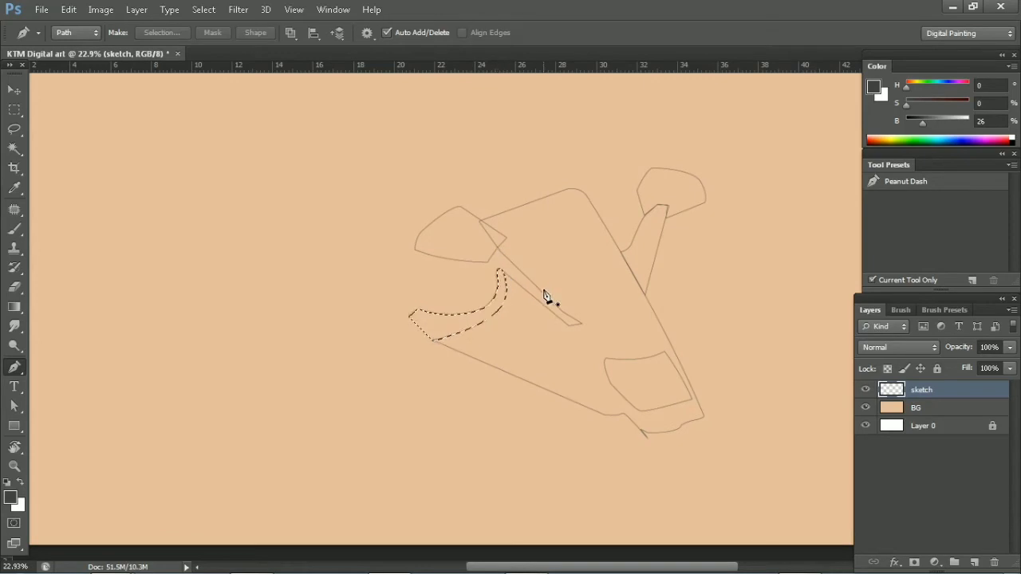
key("ctrl+minus")
Shrink the whole sketch with Free Transform and move it toward the upper right
key("ctrl+t")
mouse_move(630, 343)
left_mouse_down()
mouse_move(695, 284)
mouse_move(665, 273)
left_mouse_up()
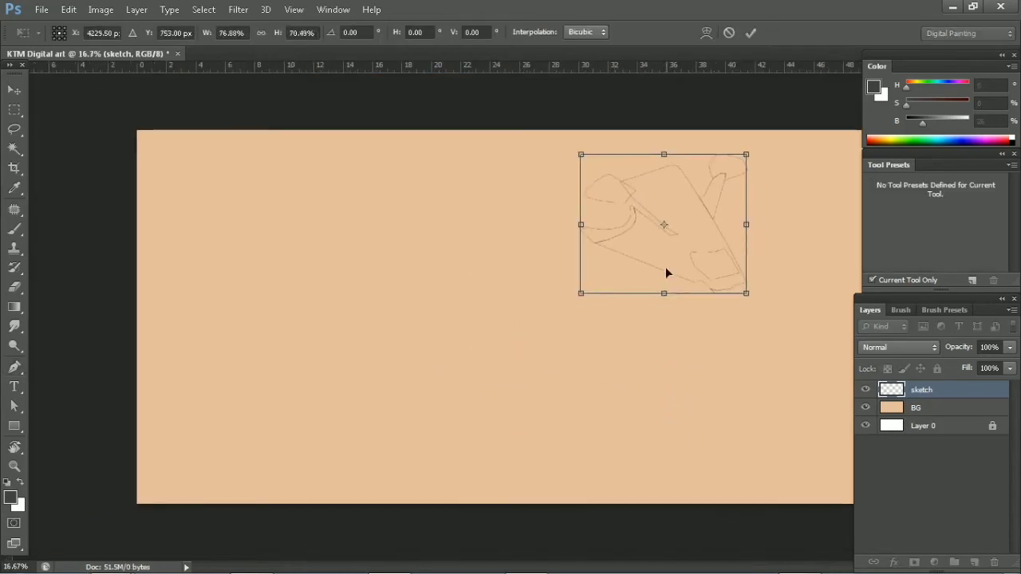
key("Return")
key("ctrl+plus")
key("ctrl+plus")
key("e")
key("p")
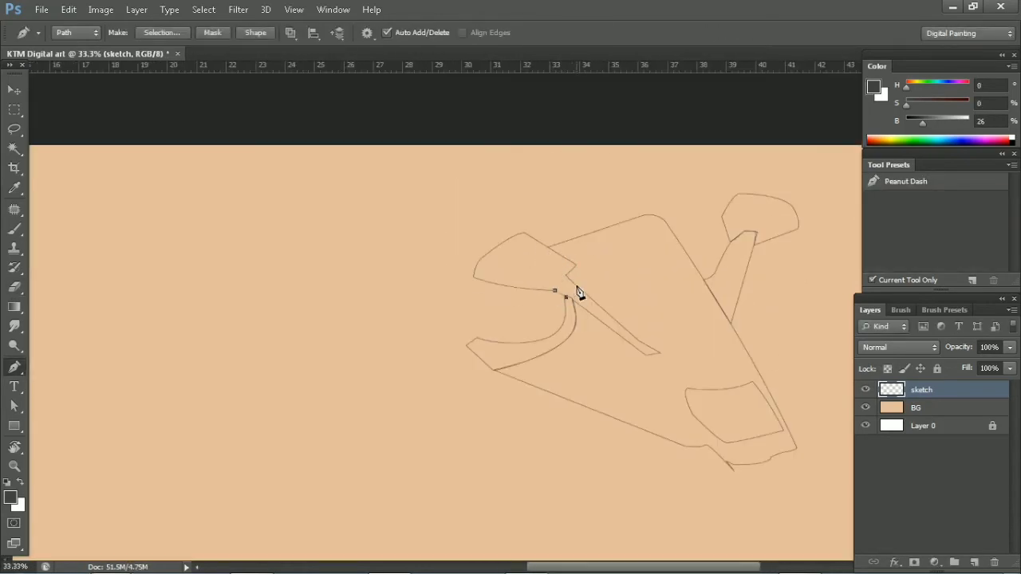
scroll(579, 299, "up", 2)
key("z")
scroll(447, 253, "down", 1)
scroll(447, 253, "down", 2)
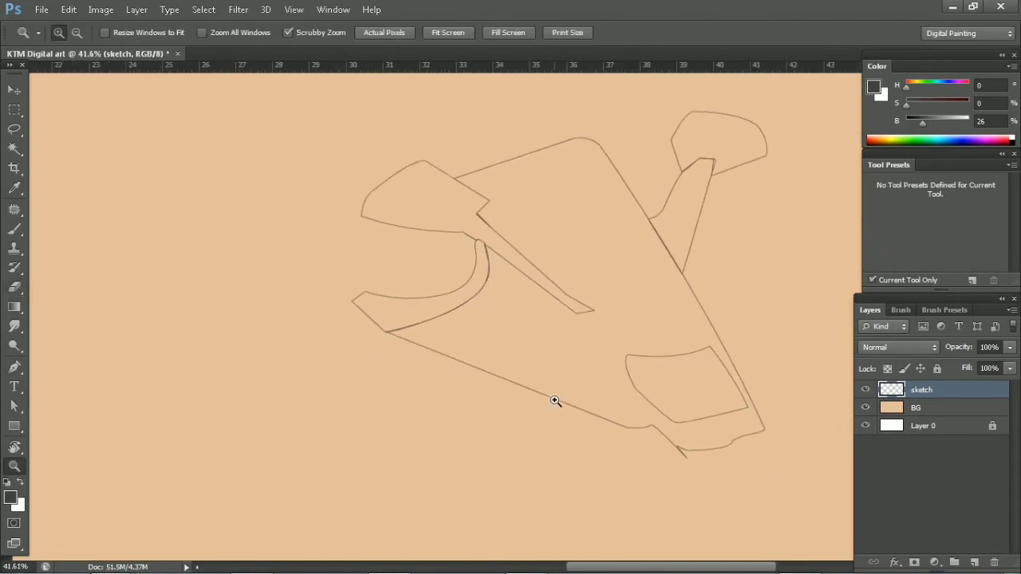
key("p")
Outline the headlight panel and delete the old sketch lines inside it
left_click(438, 239)
left_click(496, 239)
left_click_drag(466, 284, 423, 297)
key("ctrl+Return")
key("Delete")
Outline the four-sided headlight piece as a selection, then deselect
left_click(407, 231)
left_click(431, 228)
left_click(448, 285)
key("ctrl+Return")
key("ctrl+d")
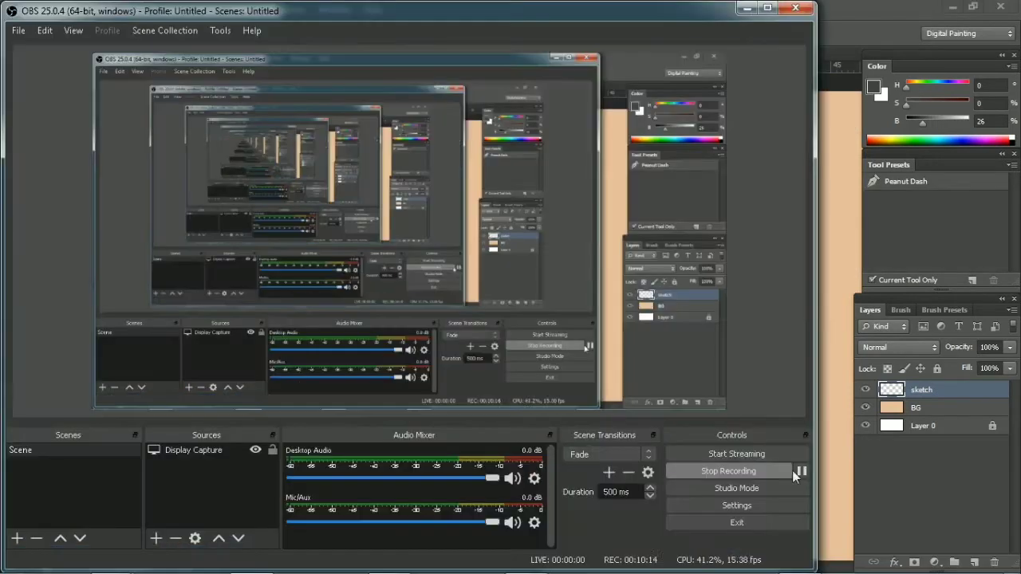
Fill the BG layer with a lighter eyedropped peach
left_click(918, 408)
left_click(10, 497)
key("Return")
key("alt+BackSpace")
left_click(917, 389)
Begin a curved Pen path for the headlight left of the fairing
key("p")
left_click(351, 239)
left_click(384, 229)
left_click_drag(397, 250, 397, 275)
Close the headlight path and stroke it in a dark colour
left_click(351, 240)
key("ctrl+Return")
key("Return")
key("ctrl+d")
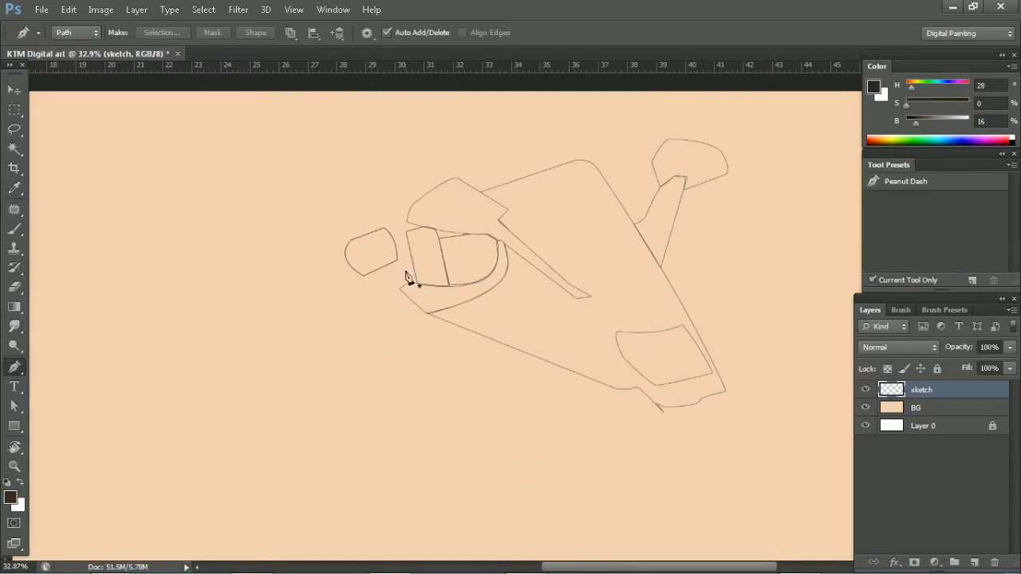
Stroke the handlebar outline onto the sketch
scroll(343, 284, "left", 2)
key("ctrl+Return")
key("Return")
key("ctrl+d")
Tidy stray handlebar-end and clutch-lever lines with the Eraser and Lasso
key("e")
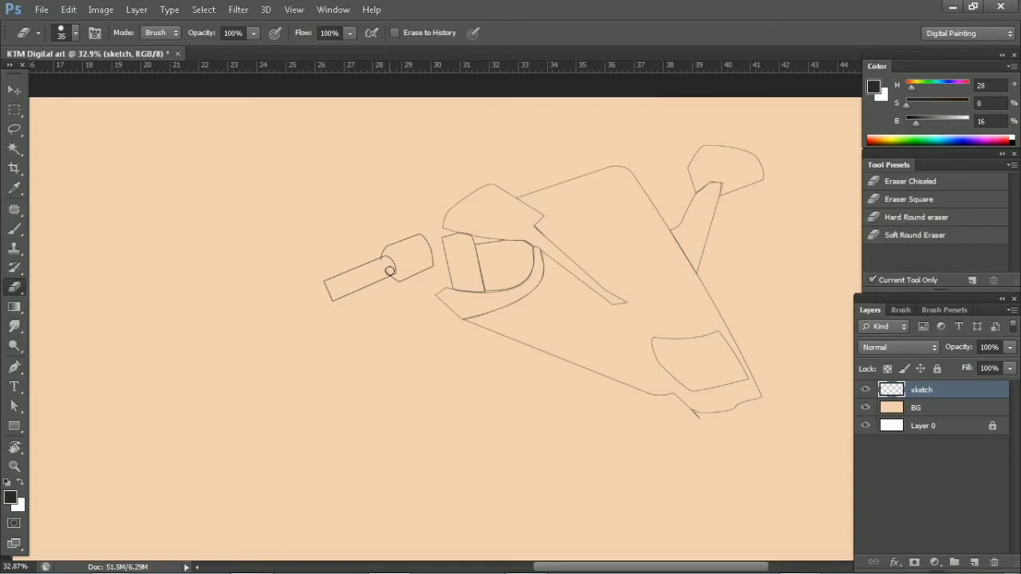
key("l")
scroll(442, 272, "up", 2)
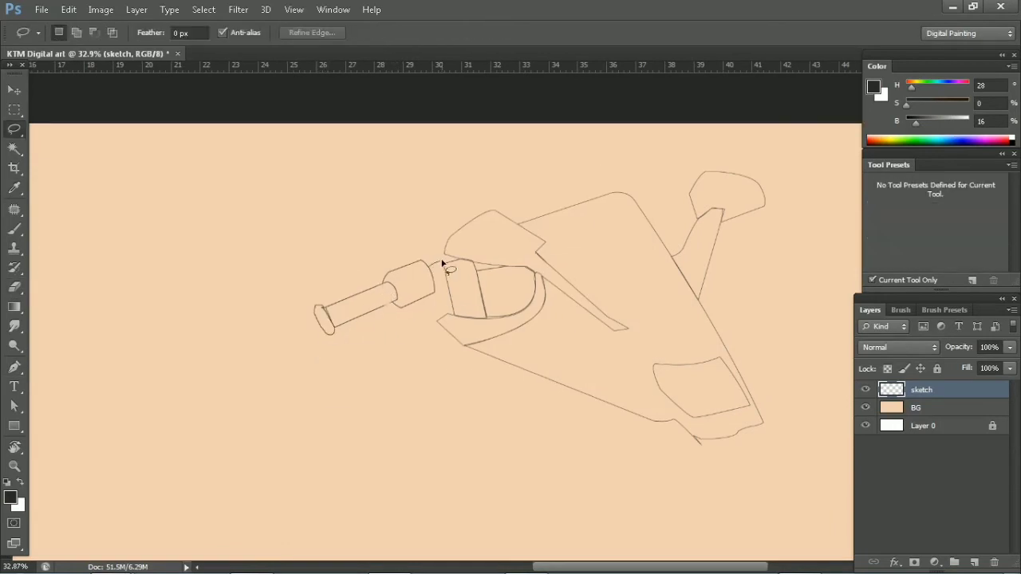
left_click_drag(381, 332, 381, 332)
key("ctrl+d")
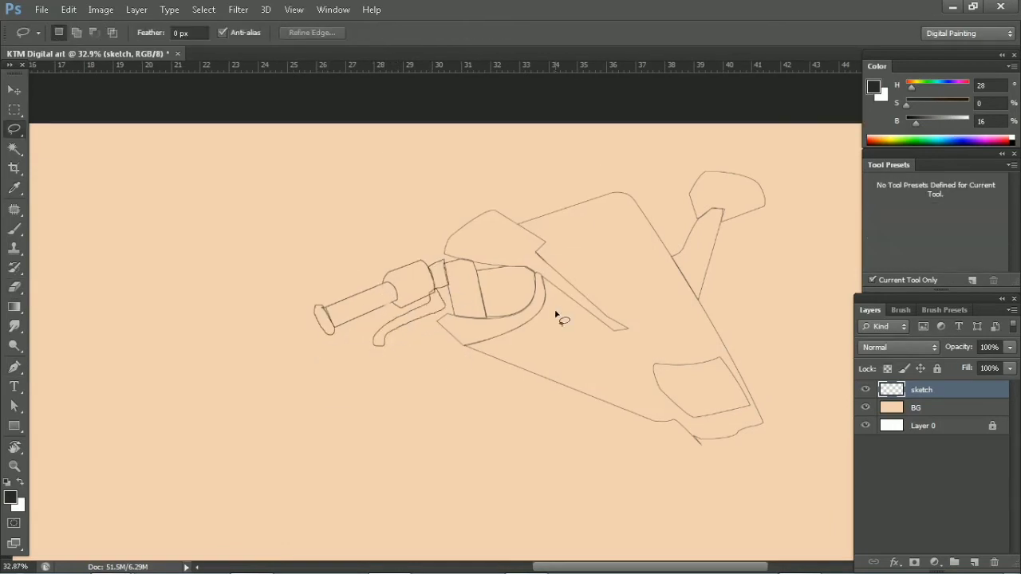
key("z")
left_click_drag(685, 190, 654, 190)
key("p")
left_click_drag(474, 250, 499, 266)
Draw the curved fuel tank outline and stroke it onto the sketch
left_click_drag(239, 341, 211, 408)
left_click_drag(247, 364, 248, 372)
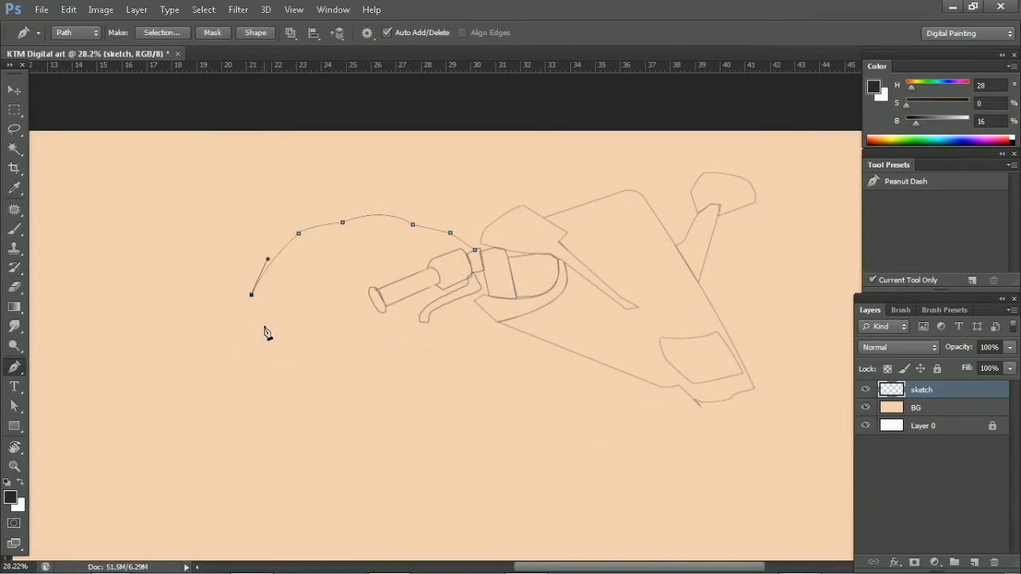
key("b")
key("Return")
key("e")
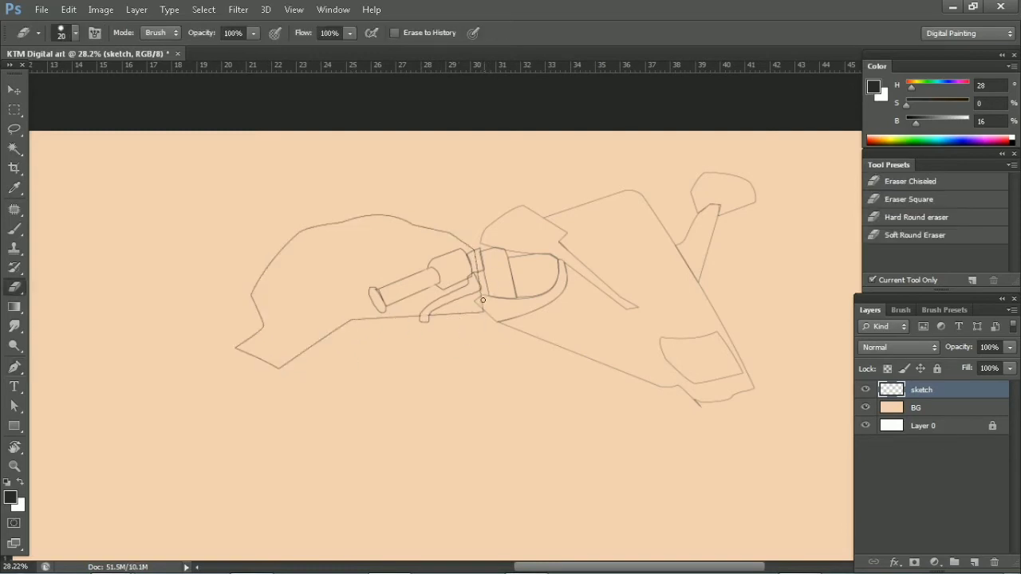
Draw and stroke the frame outline below the tank
key("z")
left_click_drag(489, 365, 376, 342)
key("p")
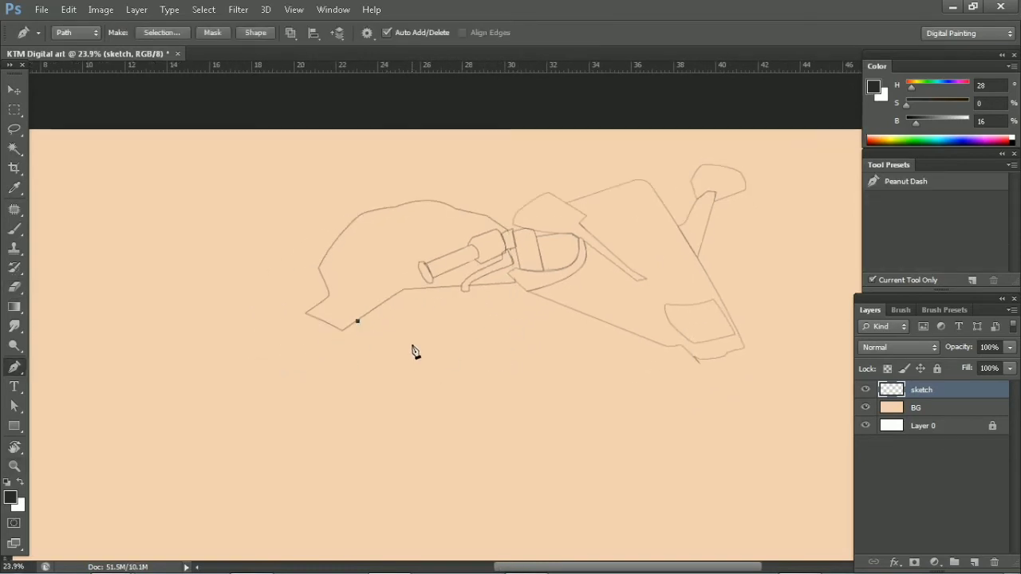
mouse_move(659, 360)
left_mouse_down()
mouse_move(793, 353)
mouse_move(517, 312)
left_mouse_up()
key("ctrl+Return")
Outline the lower fairing and apply Edit > Stroke to it
scroll(563, 438, "down", 2)
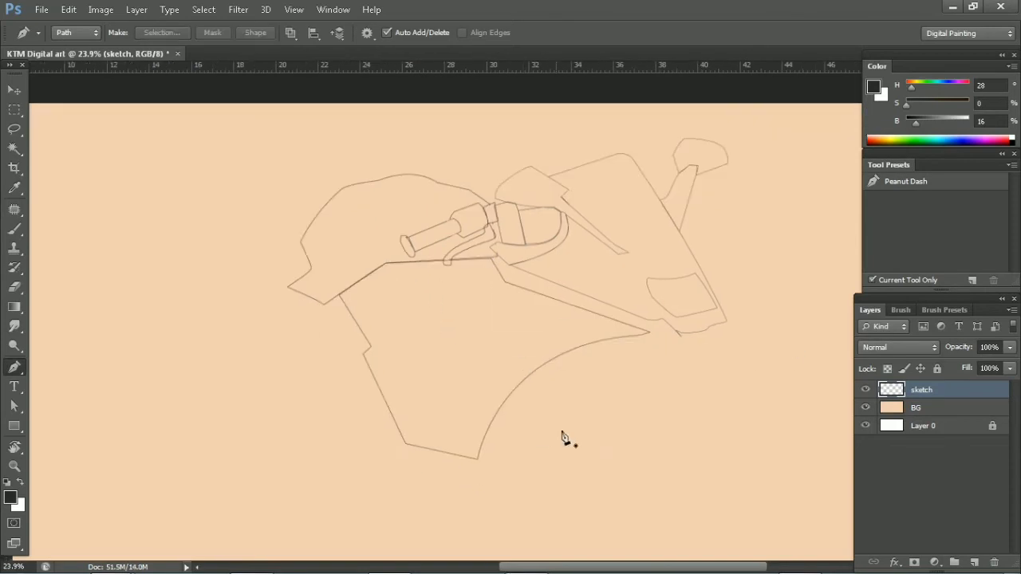
scroll(576, 394, "down", 2)
left_click_drag(477, 401, 488, 432)
left_click(518, 479)
left_click(331, 450)
scroll(408, 457, "left", 2)
scroll(407, 456, "up", 1)
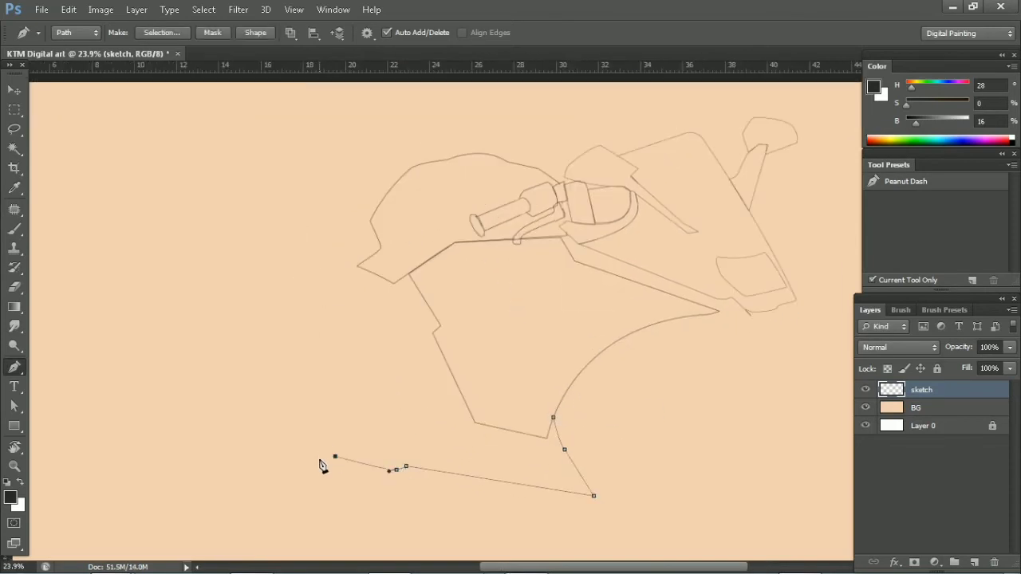
key("ctrl+Return")
key("alt+e")
key("s")
key("Return")
key("ctrl+d")
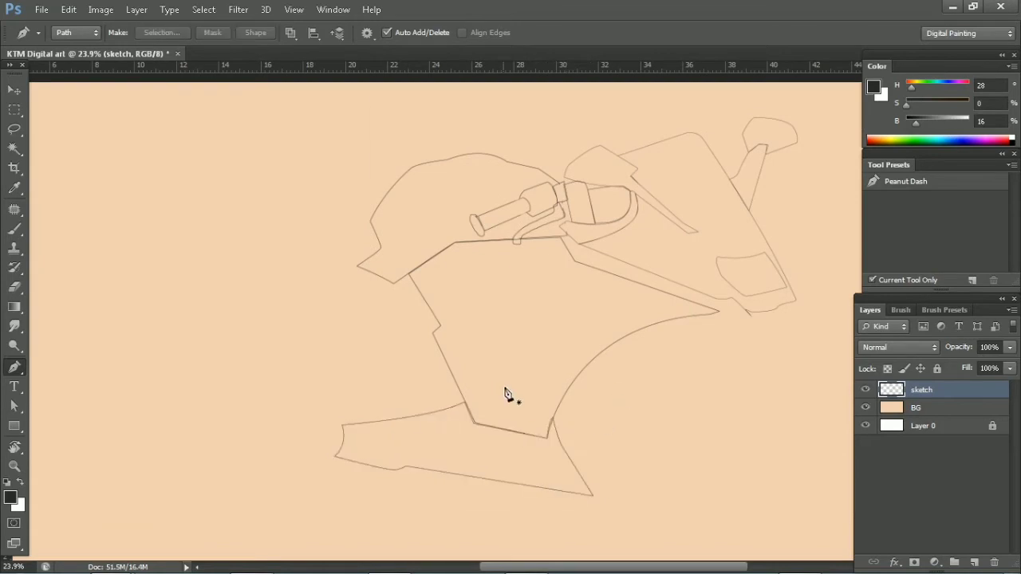
Draw and stroke the seat outline, undoing one misplaced point
scroll(460, 355, "left", 2)
scroll(461, 354, "up", 1)
left_click_drag(431, 221, 401, 211)
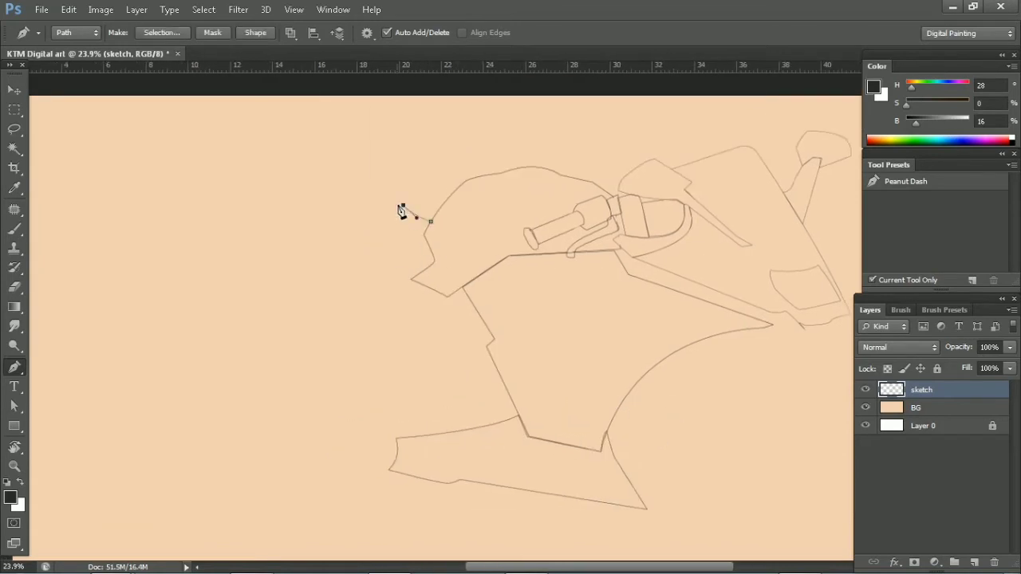
key("ctrl+z")
key("ctrl+Return")
Outline the tail section and stroke it onto the sketch
scroll(483, 241, "up", 1)
scroll(483, 241, "left", 2)
left_click(439, 228)
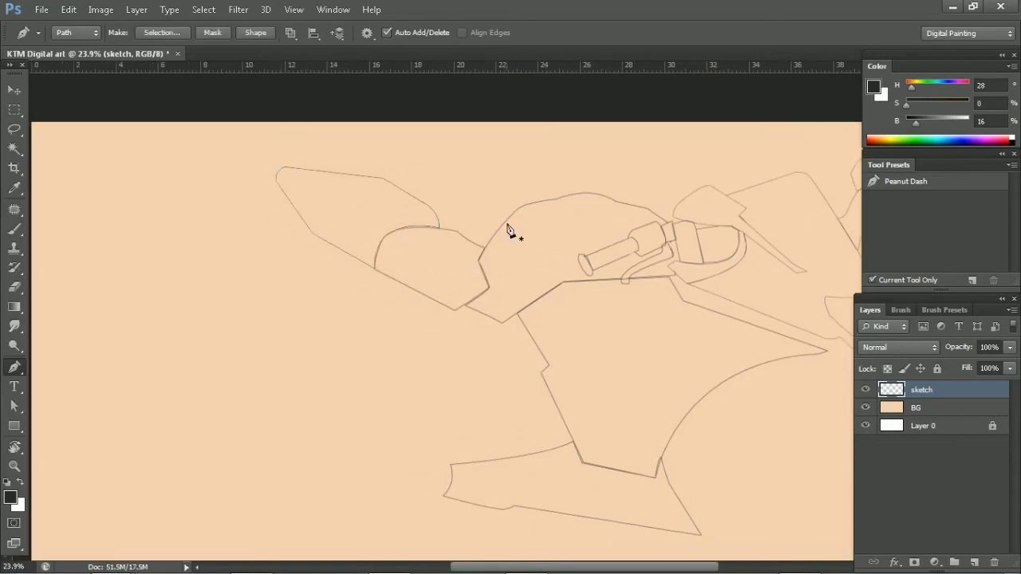
scroll(433, 235, "right", 2)
left_click(266, 246)
left_click_drag(397, 371, 415, 392)
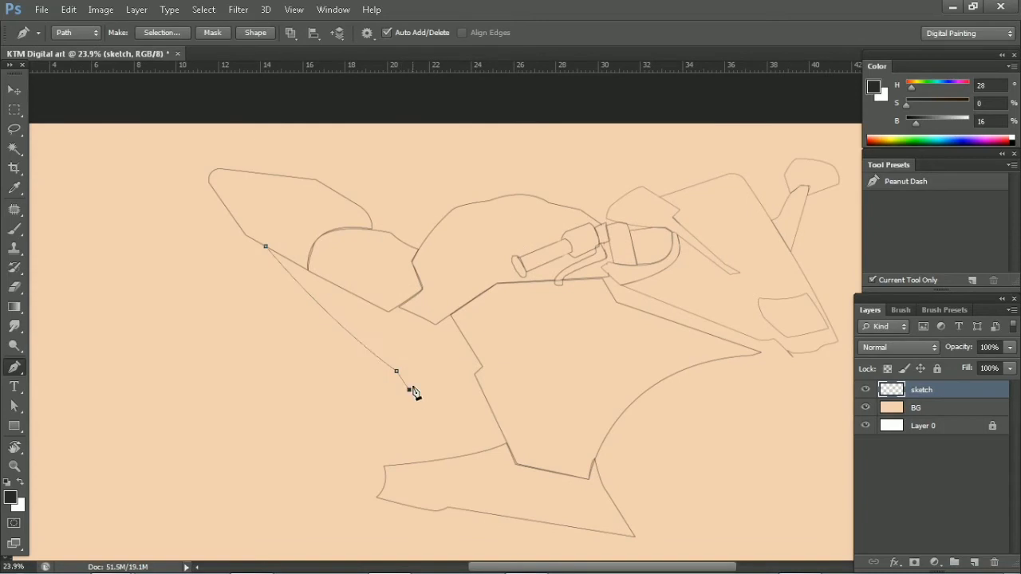
left_click(266, 246)
key("ctrl+Return")
Stroke the tail underside outline after undoing a trial 0.75 pt shape
left_click(76, 32)
left_click(72, 46)
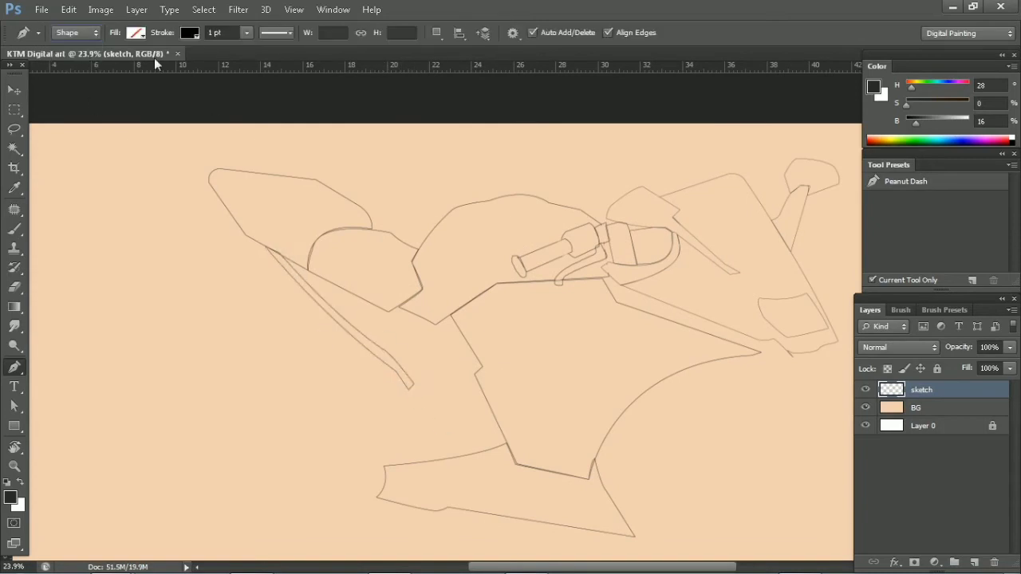
left_click(469, 351)
left_click(437, 435)
left_click(481, 368)
left_click(469, 351)
left_click(246, 32)
left_click_drag(264, 53, 254, 53)
key("ctrl+z")
key("ctrl+z")
key("ctrl+alt+z")
left_click(475, 358)
key("ctrl+Return")
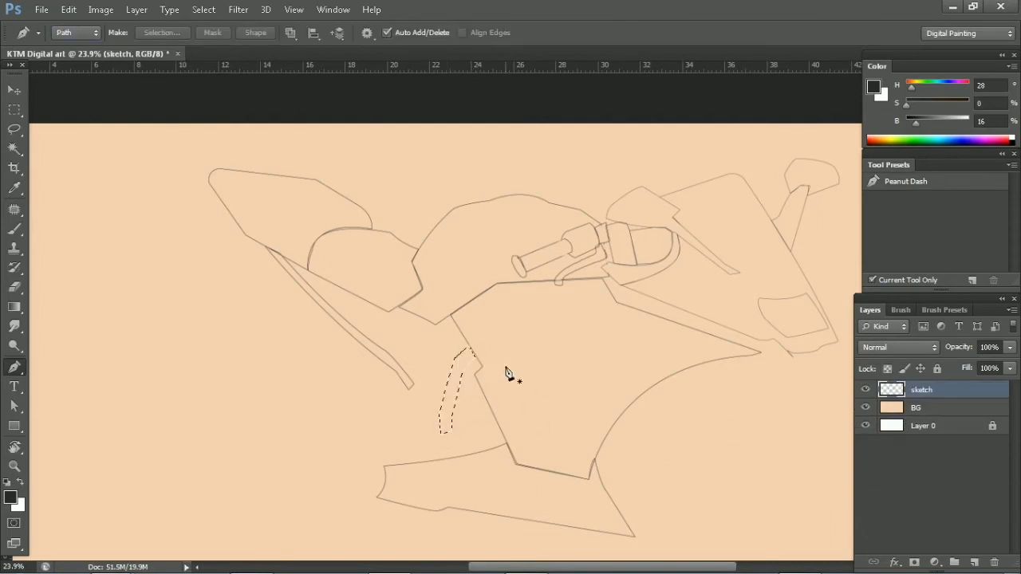
Draw and stroke the curved rear panel outline
left_click_drag(455, 360, 394, 357)
left_click(390, 357)
left_click_drag(326, 309, 285, 294)
left_click(390, 356)
key("ctrl+Return")
Outline and stroke the small piece below the frame
left_click(389, 423)
left_click(431, 414)
left_click(389, 424)
key("ctrl+Return")
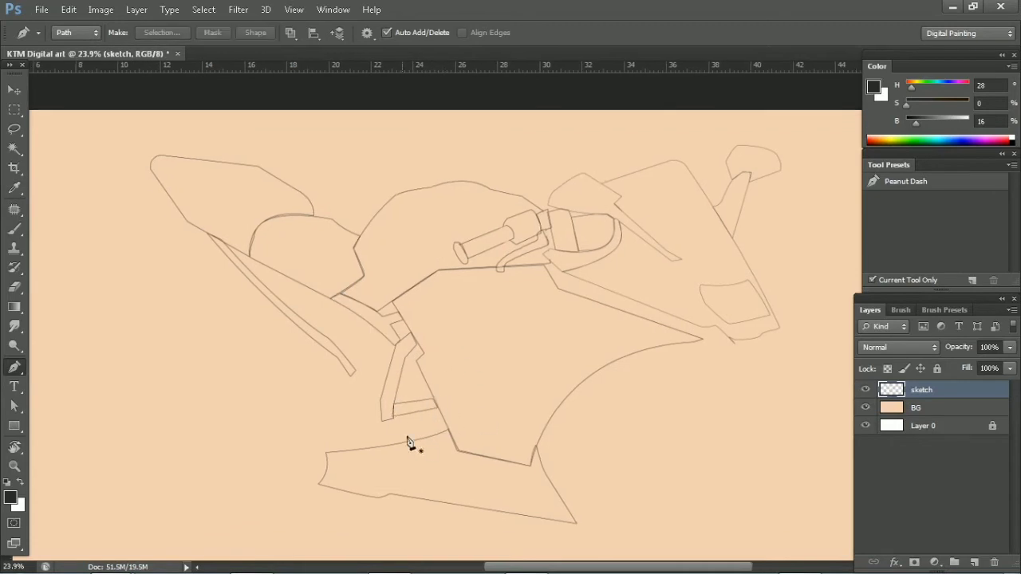
Mark a small elliptical arch above the lower fairing and reset the colour to black
key("m")
left_click_drag(392, 417, 435, 446)
key("d")
key("e")
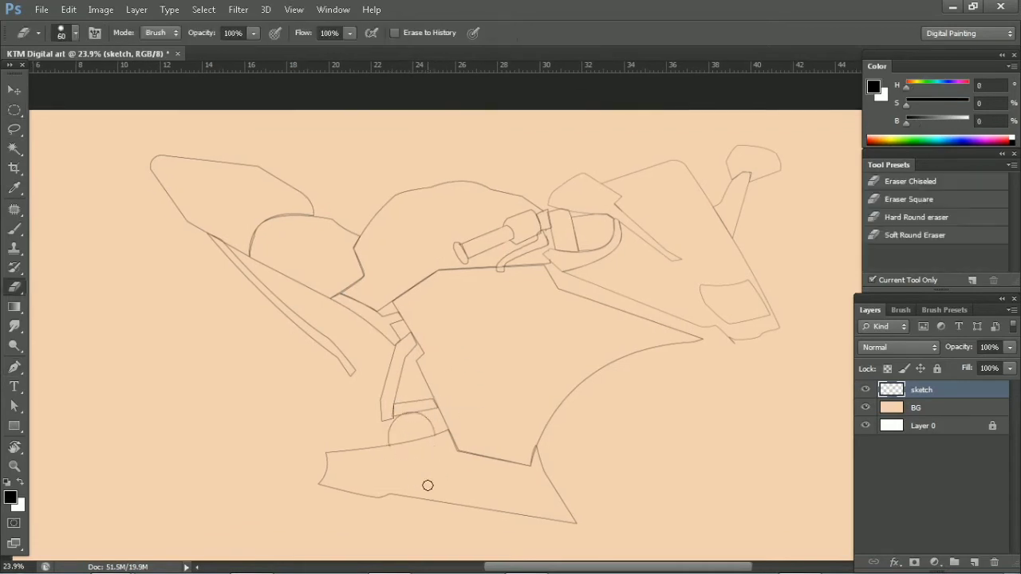
Select the rear fairing piece and enlarge it toward the lower right
key("l")
left_click_drag(208, 236, 342, 346)
key("ctrl+t")
left_click_drag(366, 389, 407, 418)
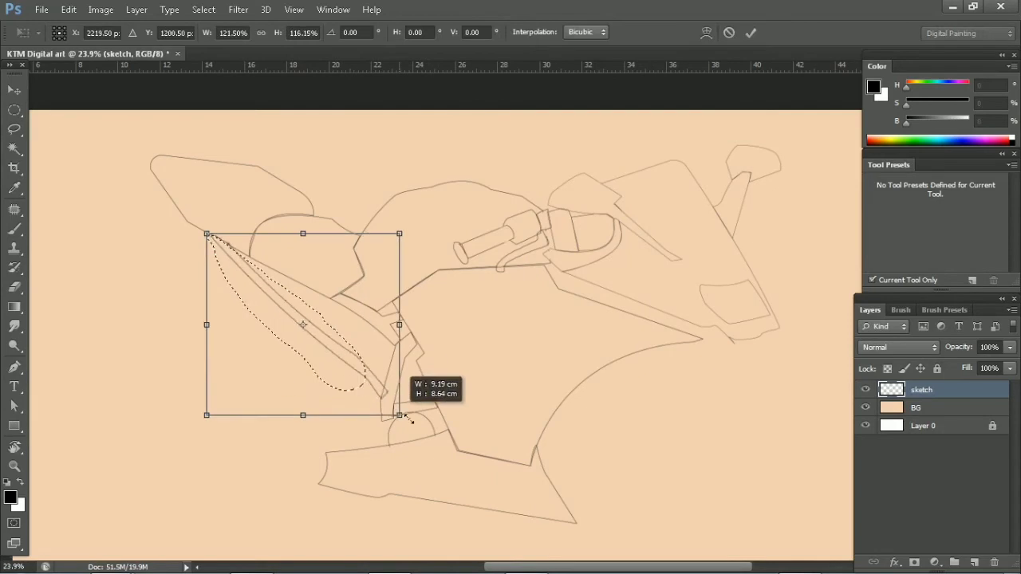
key("Return")
key("ctrl+d")
key("e")
Trace stripe lines across the rear fairing and a line along its edge
key("p")
left_click(365, 358)
left_click(327, 338)
left_click(306, 289)
left_click(260, 280)
left_click(251, 261)
Draw a curved ground shadow outline under the bike and stroke it onto the sketch
left_click(389, 444)
left_click_drag(155, 428, 56, 389)
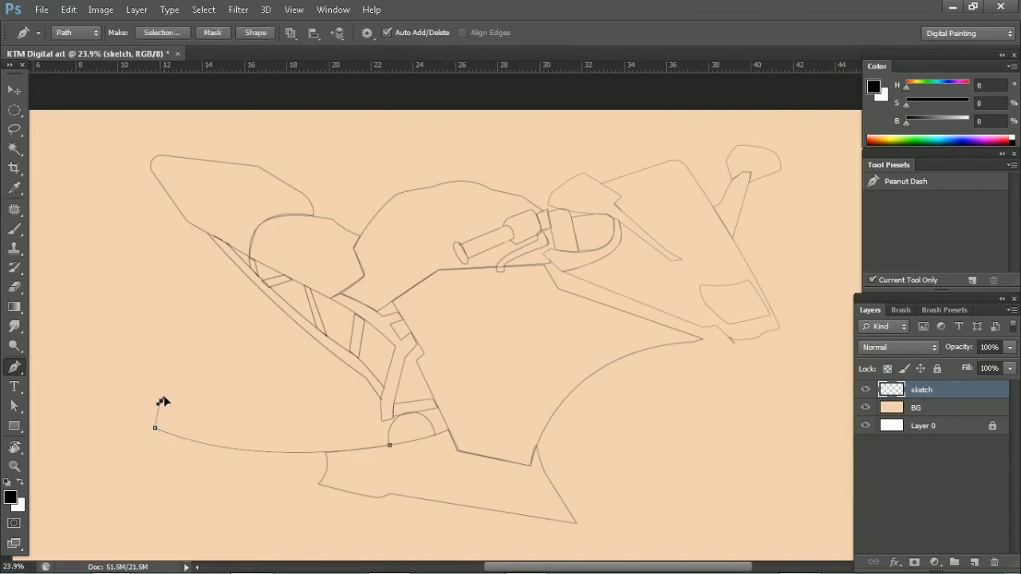
left_click_drag(303, 424, 303, 423)
left_click(390, 444)
key("Return")
Stroke a short outline near the swingarm onto the sketch
left_click(318, 363)
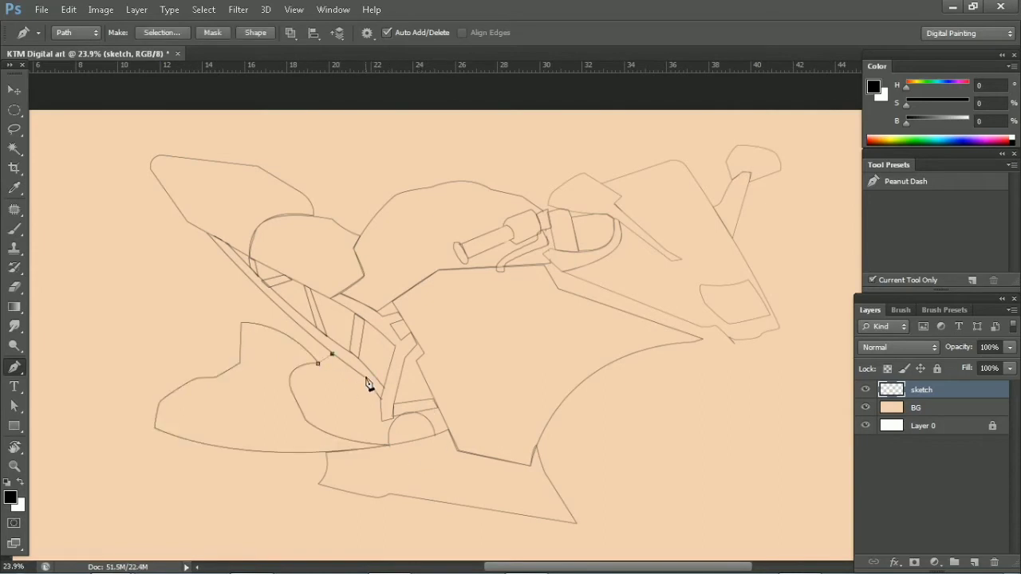
key("Return")
scroll(383, 394, "down", 1)
scroll(558, 371, "right", 2)
Trace the closed lower fairing side panel outline with a curved front edge and stroke it
left_click(361, 317)
left_click(482, 396)
left_click_drag(630, 317, 640, 319)
left_click(489, 266)
left_click(361, 317)
key("Return")
Stroke the fairing's curved lower front edge from the tip, then remove the leftover path
left_click(649, 302)
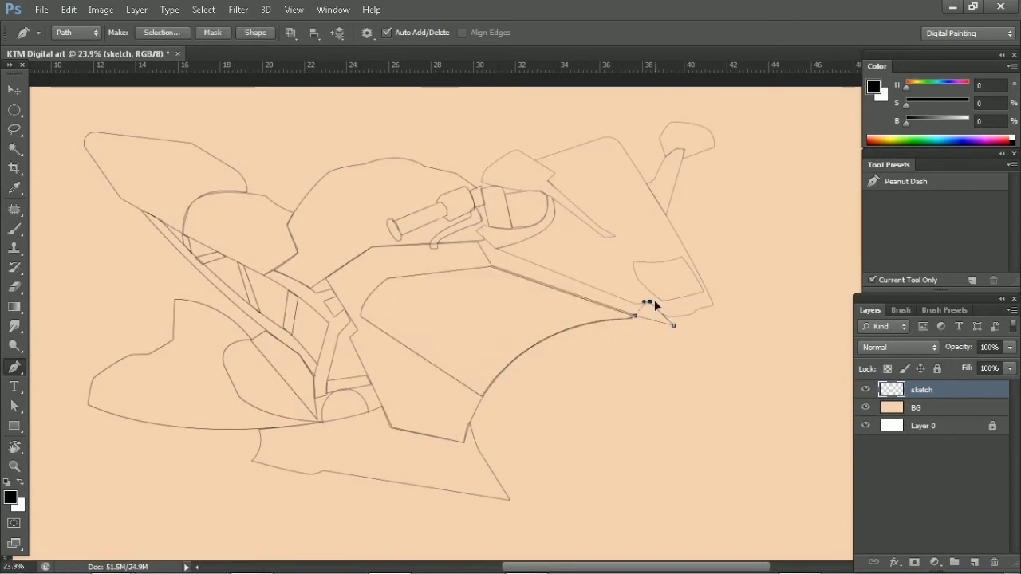
key("e")
scroll(686, 355, "down", 1)
key("p")
left_click(641, 303)
left_click_drag(539, 456, 516, 474)
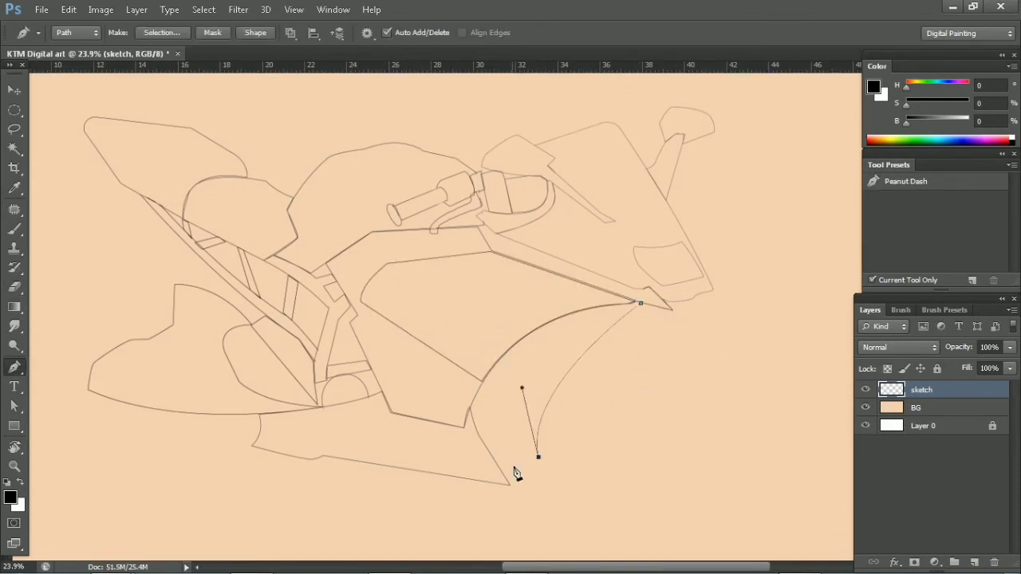
left_click(469, 411)
left_click_drag(640, 303, 741, 303)
key("ctrl+Return")
key("Return")
key("ctrl+d")
scroll(660, 433, "down", 1)
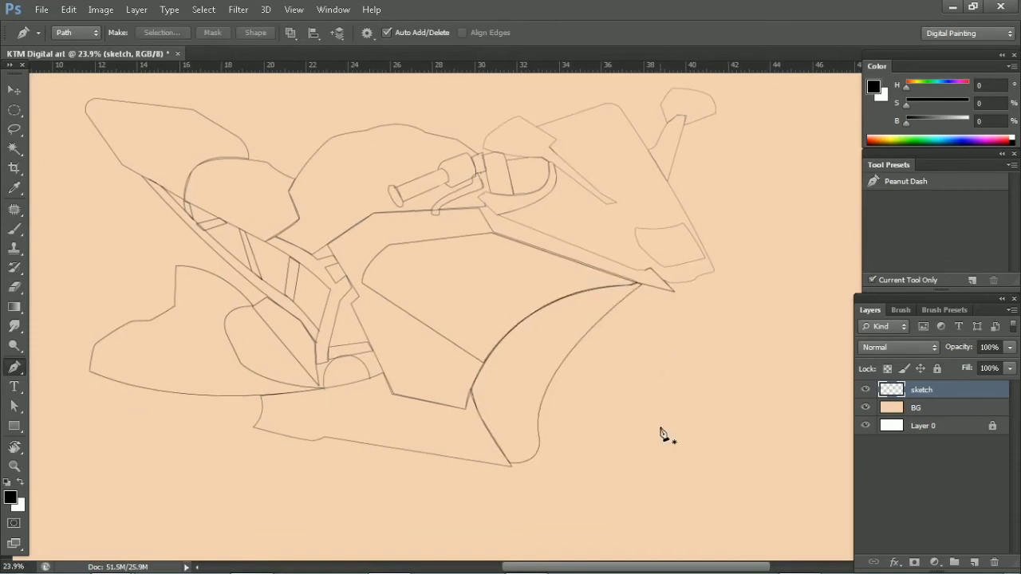
Stroke a front wheel ellipse tilted about 21 degrees as the tyre outline
key("m")
left_click_drag(611, 299, 808, 518)
key("ctrl+t")
key("Return")
mouse_move(821, 285)
left_mouse_down()
mouse_move(784, 257)
mouse_move(720, 414)
left_mouse_up()
key("Return")
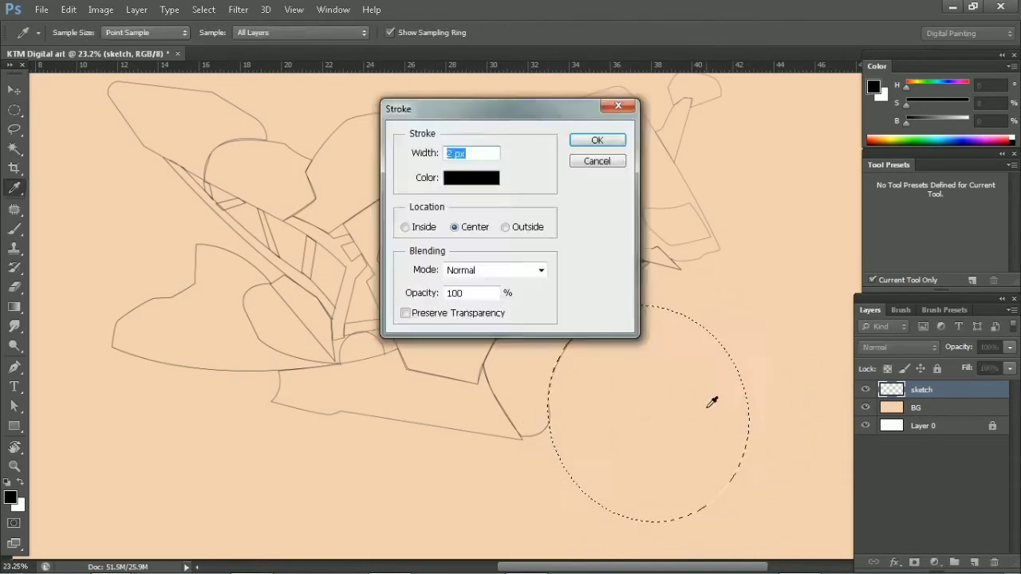
key("Return")
Copy the tyre circle to a new layer and shrink it to about 74% for the rim
key("ctrl+j")
key("ctrl+t")
left_click_drag(750, 305, 737, 326)
left_click_drag(563, 504, 547, 521)
left_click_drag(547, 424, 555, 424)
left_click_drag(736, 326, 720, 335)
left_click_drag(720, 519, 716, 497)
key("Return")
Add an inner ellipse inside the rim and begin a hub-and-spoke path
key("m")
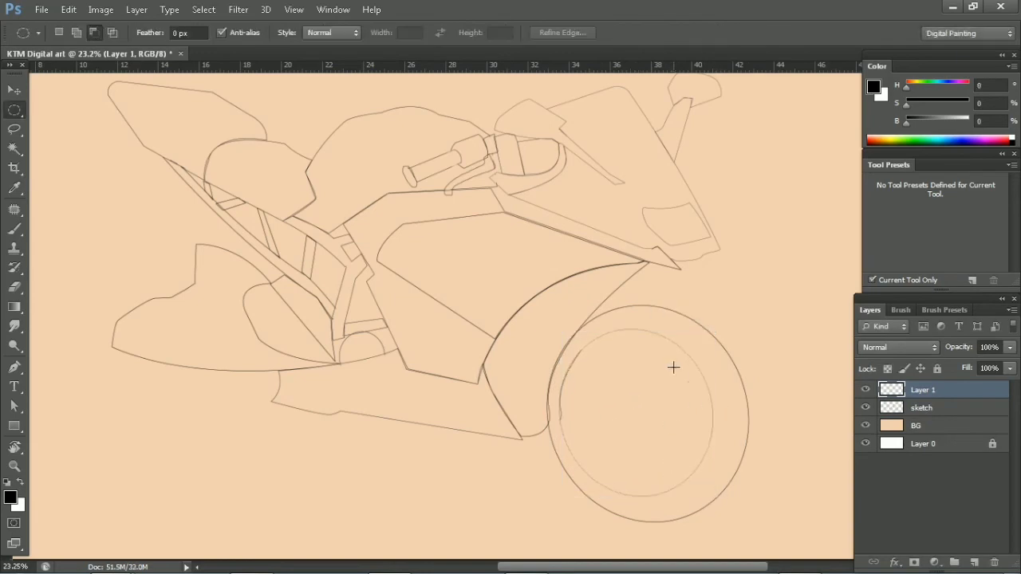
left_click_drag(580, 344, 709, 482)
right_click(606, 408)
left_click(662, 267)
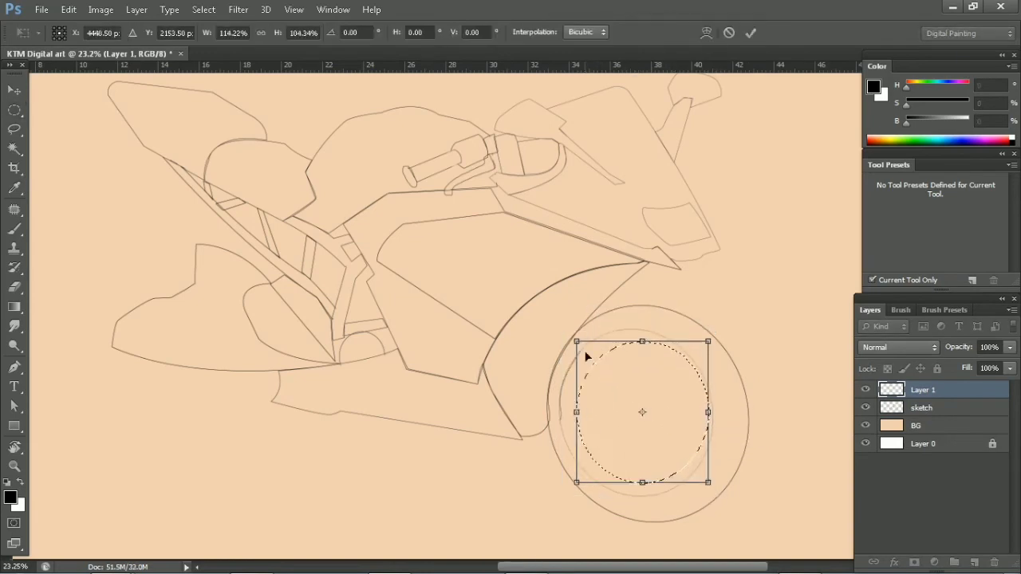
key("Return")
key("ctrl+d")
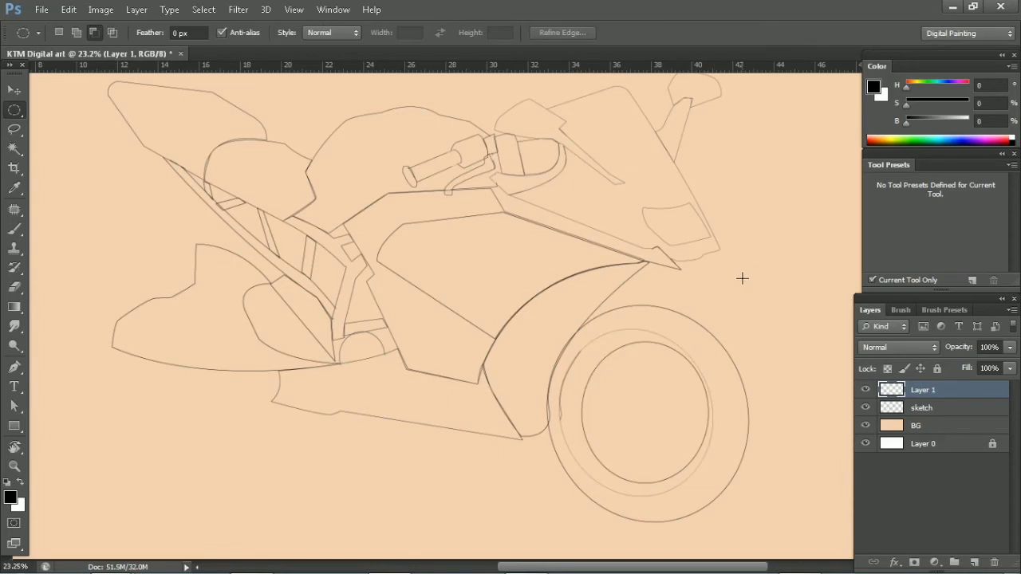
key("p")
left_click(638, 439)
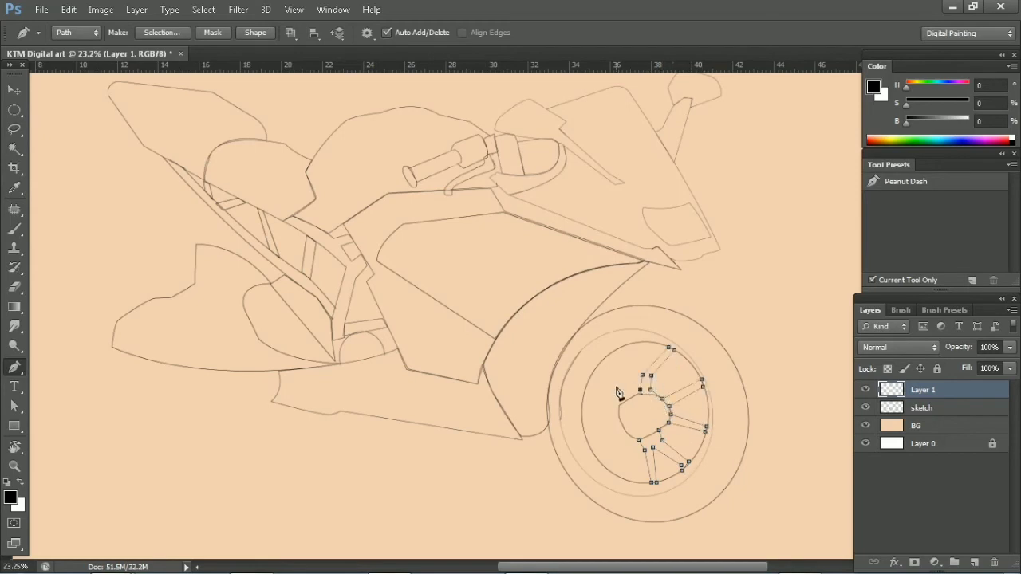
Stroke the front wheel spoke outline and a curved front fender line
key("e")
key("p")
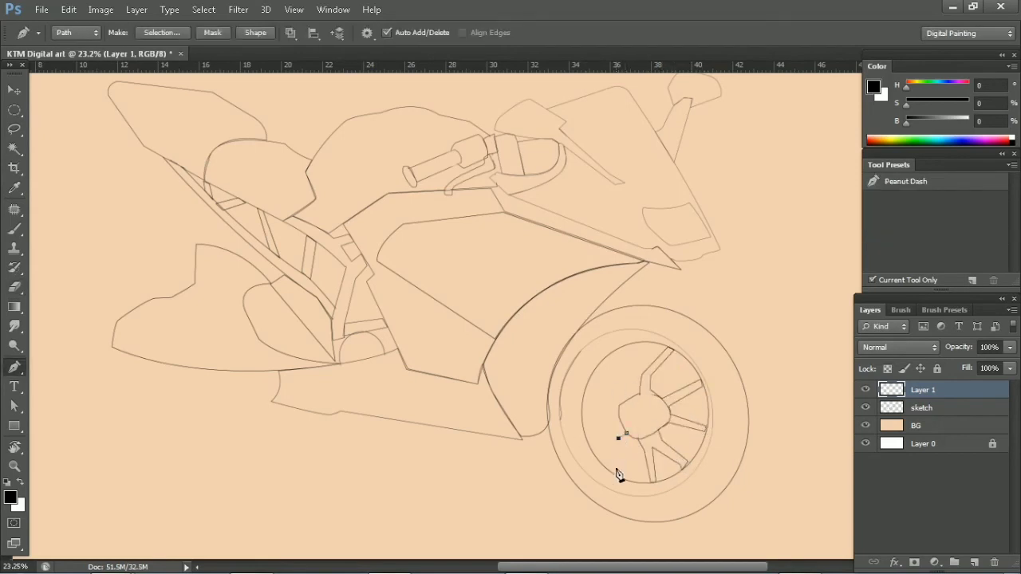
key("Return")
left_click(628, 280)
left_click_drag(680, 295, 684, 304)
key("Return")
Merge the wheel layer into the sketch layer
key("e")
left_click(909, 410)
left_click(915, 390)
left_click(917, 408, "shift")
key("ctrl+e")
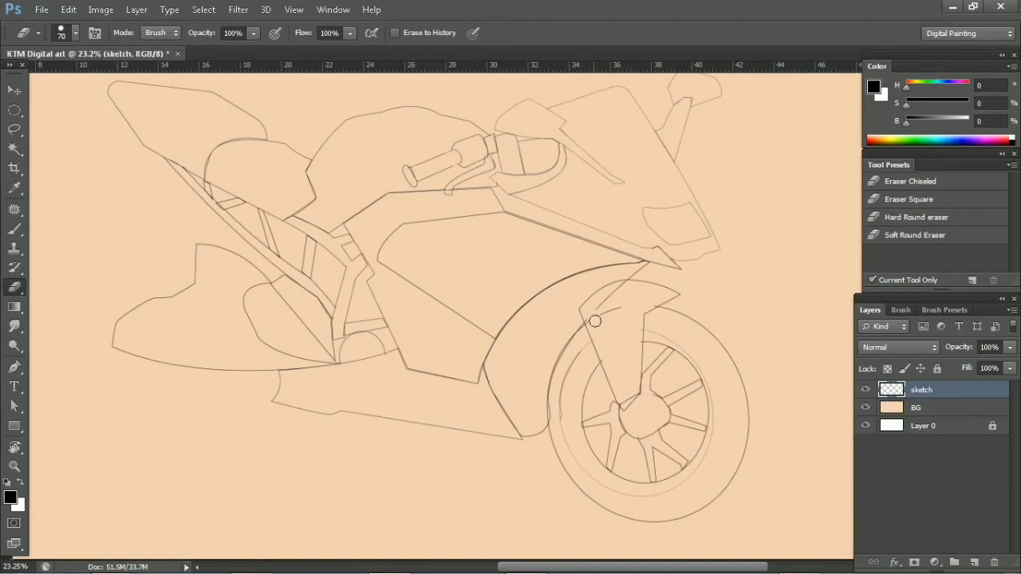
Draw and stroke the two front fork tube lines down to the hub
key("p")
left_click(614, 403)
left_click(568, 280)
key("Return")
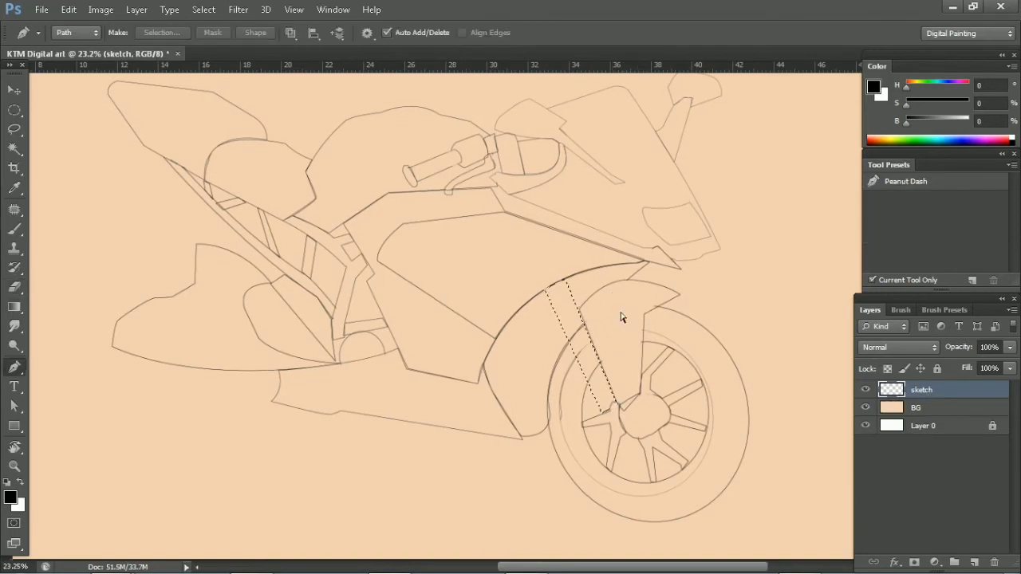
left_click(598, 306)
left_click(641, 378)
Outline and stroke a triangular vent and a triangular fairing panel
left_click(539, 231)
left_click(634, 262)
left_click(586, 269)
key("ctrl+Return")
key("Return")
left_click(392, 292)
left_click(477, 382)
left_click(484, 354)
key("ctrl+Return")
key("Return")
Stroke a thin lower fairing wedge and the belly pan edge
left_click(389, 391)
left_click(562, 462)
left_click(386, 437)
left_click(390, 391)
left_click(344, 413)
left_click(564, 461)
left_click(388, 423)
key("Return")
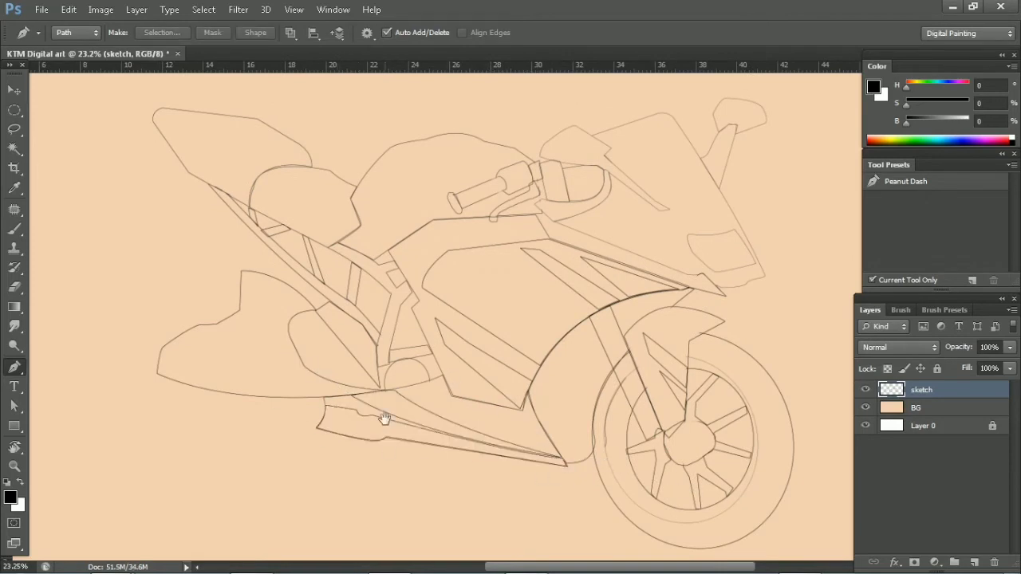
Lasso the tail section and adjust it with Free Transform
left_click_drag(384, 418, 431, 403)
key("l")
left_click_drag(291, 391, 303, 253)
right_click(292, 289)
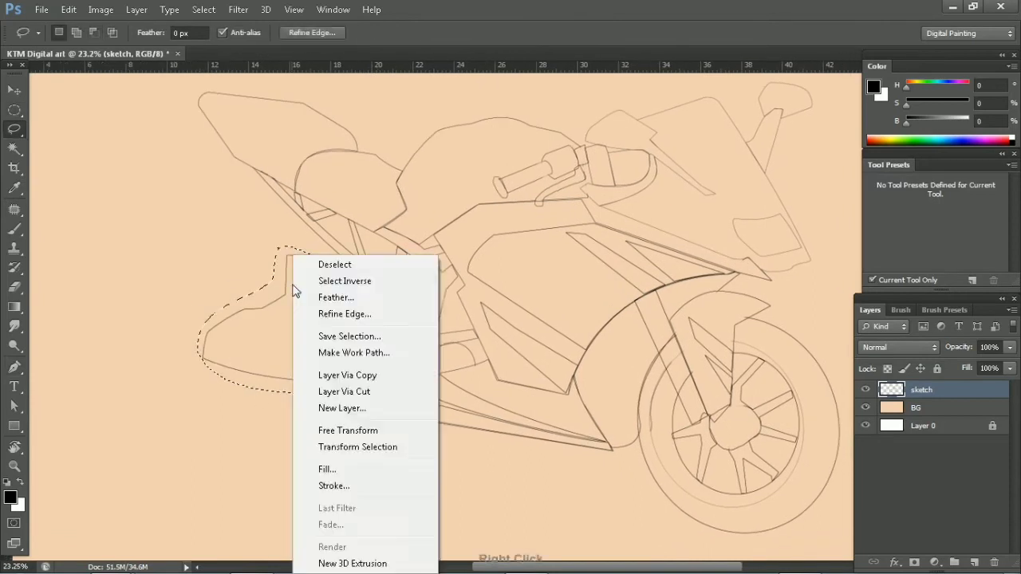
left_click(348, 430)
key("Escape")
key("ctrl+t")
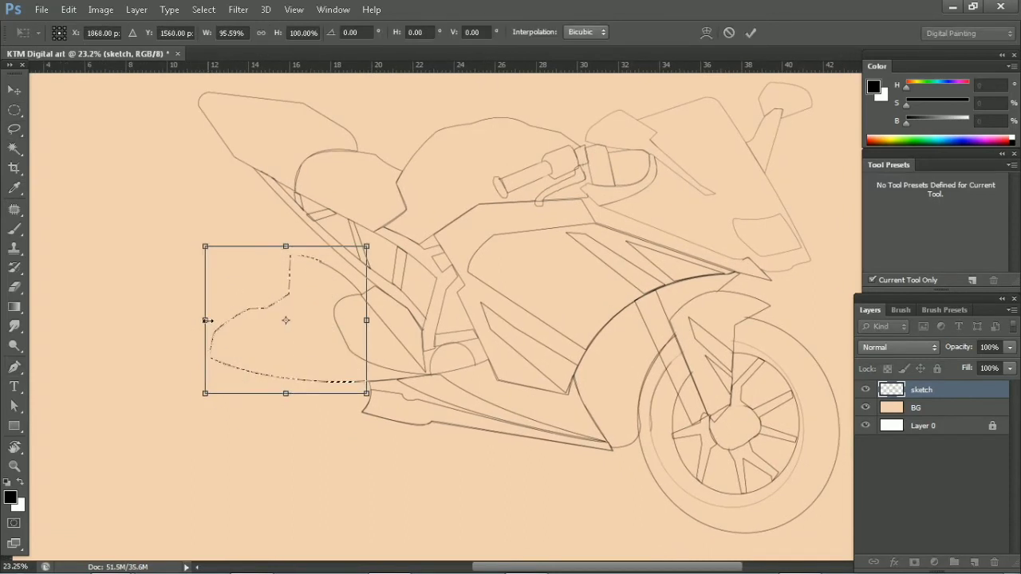
key("Escape")
Stroke an elliptical rear tyre outline
key("m")
left_click_drag(199, 265, 348, 451)
right_click(204, 359)
left_click(239, 263)
left_click_drag(266, 451, 267, 455)
key("Return")
key("ctrl+d")
Stroke a smaller inner ellipse for the rear rim
key("e")
key("m")
mouse_move(212, 289)
left_mouse_down()
mouse_move(314, 410)
mouse_move(312, 420)
left_mouse_up()
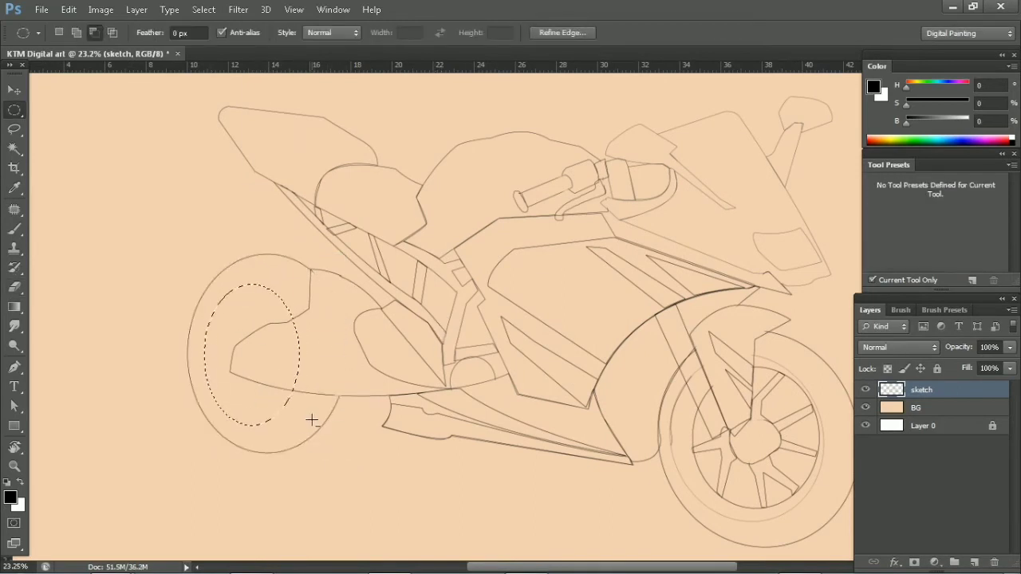
key("ctrl+t")
key("Return")
key("ctrl+d")
key("e")
scroll(340, 456, "right", 1)
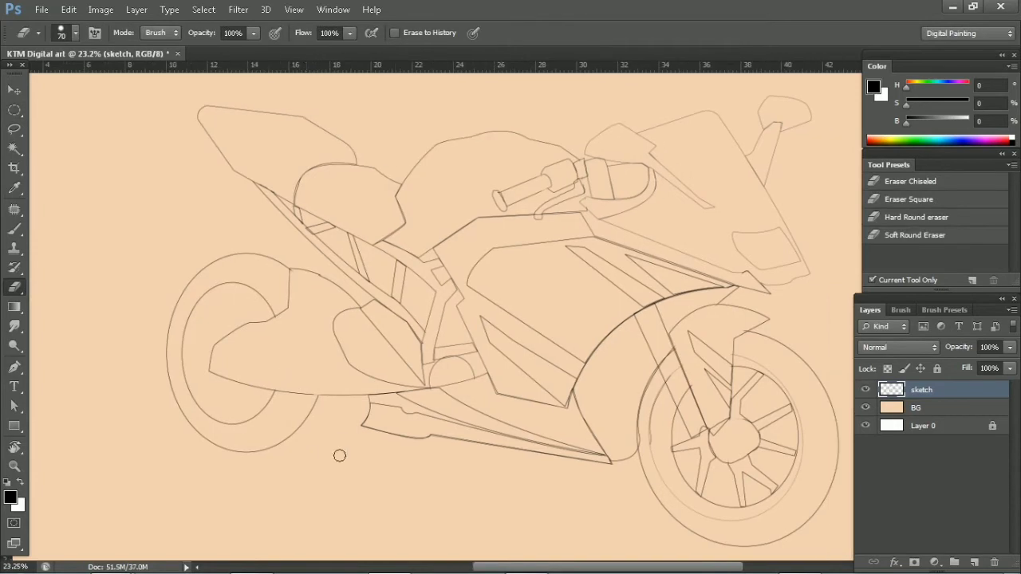
Draw the swingarm line and another inner ellipse in the rear wheel
key("p")
left_click(286, 224)
key("e")
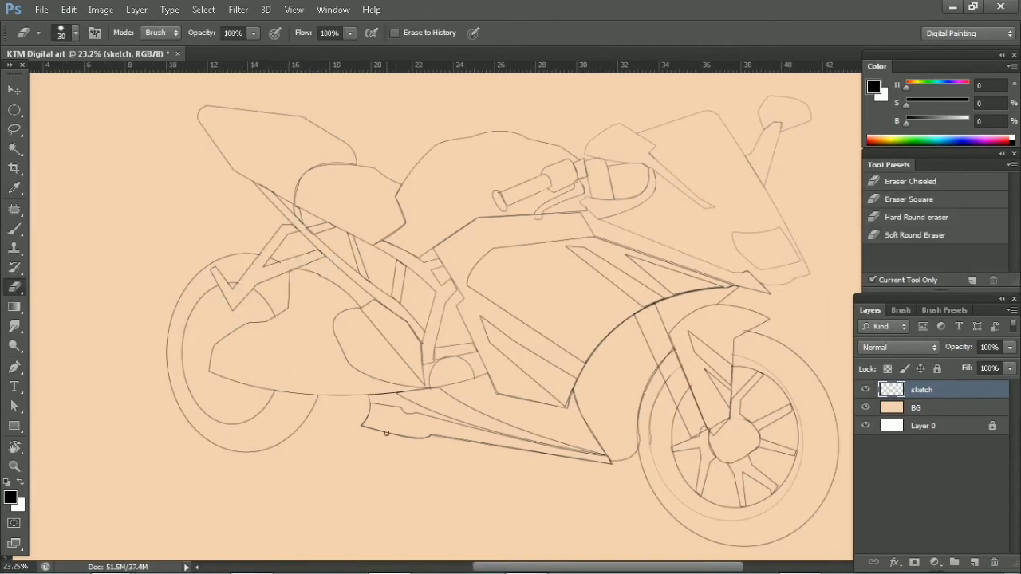
key("p")
key("m")
left_click_drag(206, 287, 274, 406)
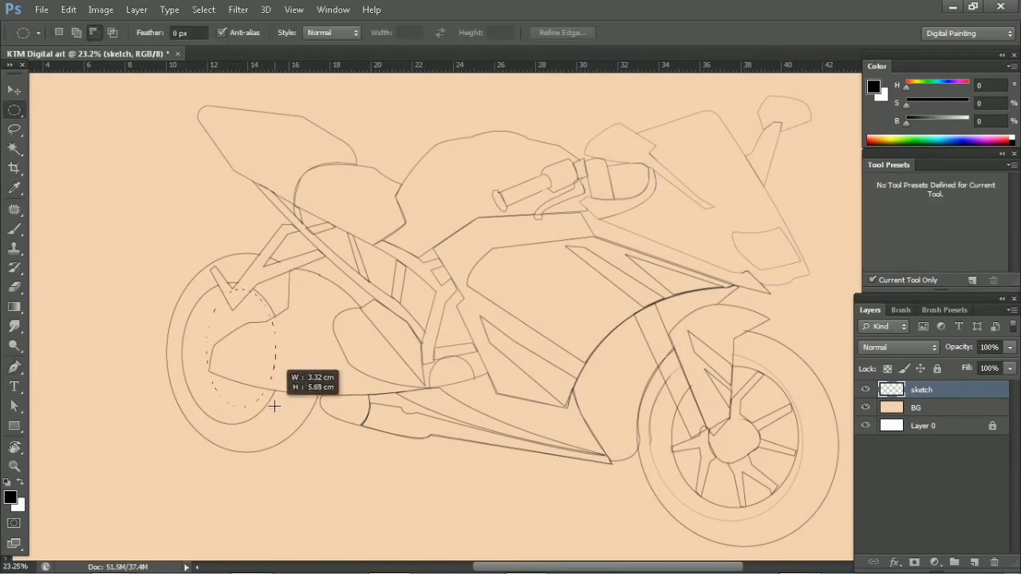
key("e")
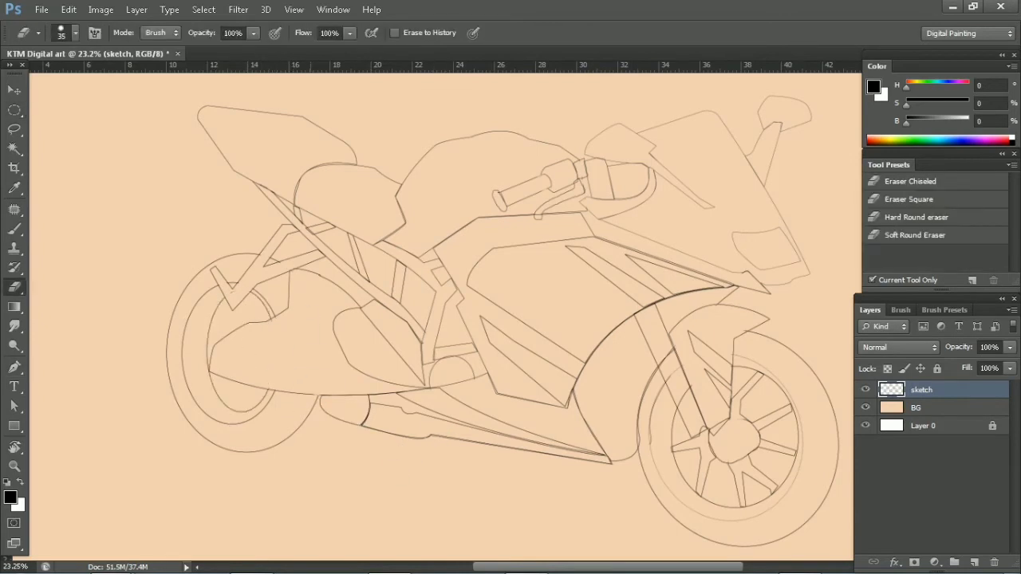
key("Return")
Stroke a short line by the rear wheel and a three-point swingarm strut
key("p")
left_click(224, 395)
left_click(263, 406)
key("Return")
left_click(237, 327)
left_click(255, 297)
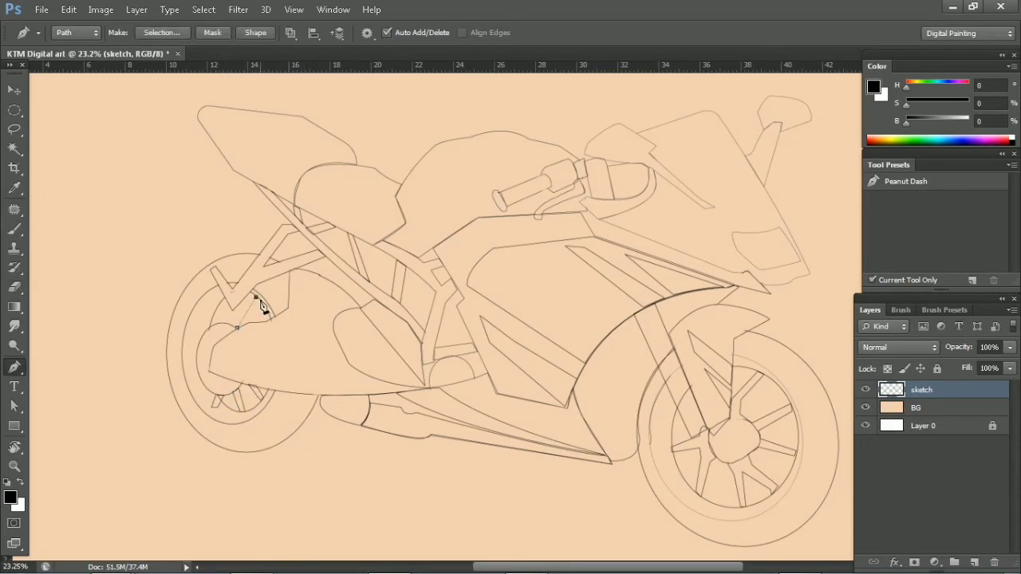
left_click(209, 301)
key("Return")
Erase stray rear-hub lines, then stroke a curved tail line and windscreen lines
key("e")
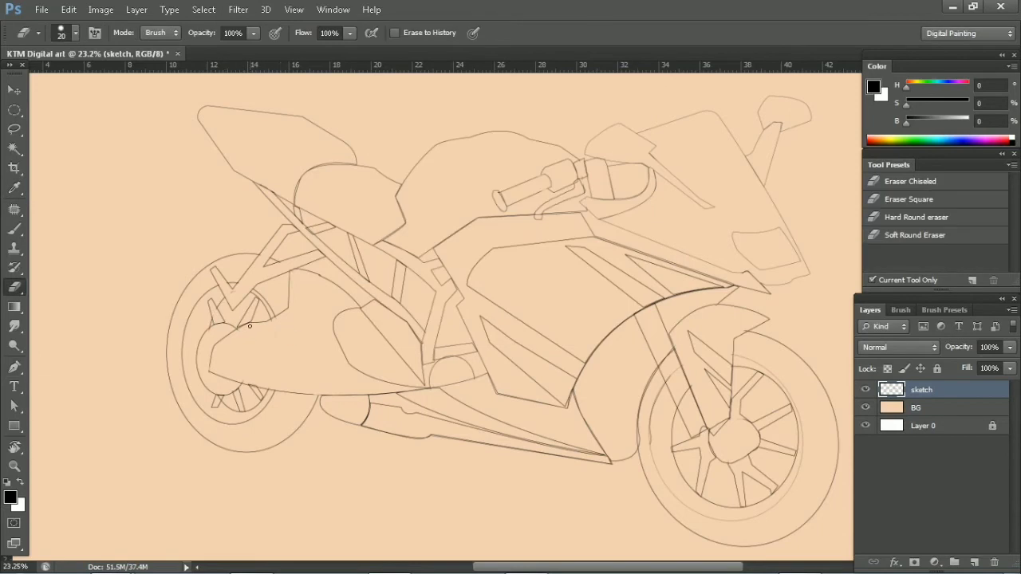
left_click_drag(176, 265, 124, 260)
key("p")
left_click(382, 240)
left_click_drag(351, 197, 381, 192)
key("Return")
left_click(399, 196)
key("Return")
Stroke the tail-end bracket, an oval fuel cap and a curved tank line
left_click_drag(214, 205, 230, 217)
left_click_drag(170, 170, 186, 171)
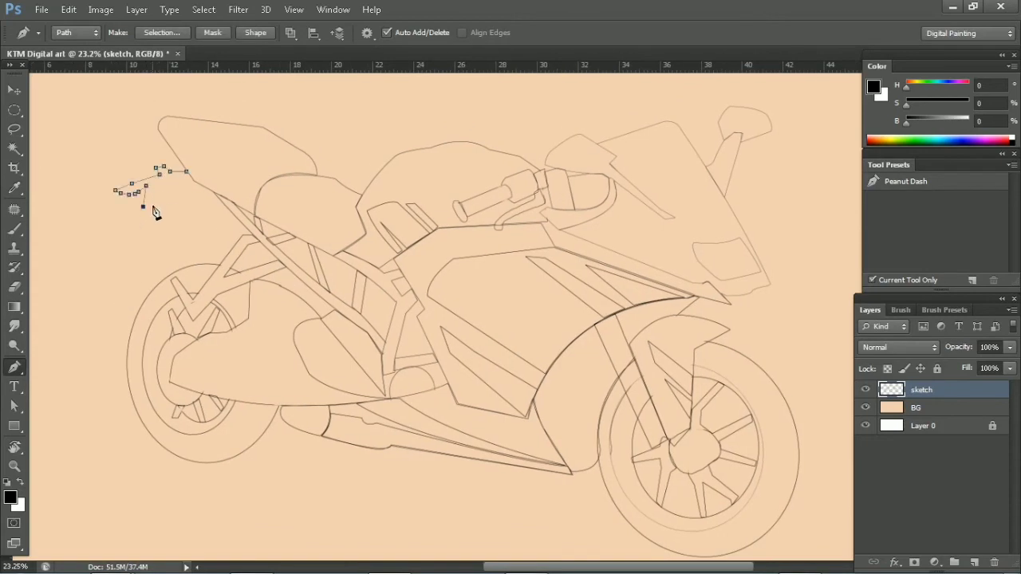
key("Return")
left_click_drag(438, 142, 488, 153)
left_click_drag(475, 195, 501, 209)
key("Return")
Begin a tank panel path with its first two anchors
key("e")
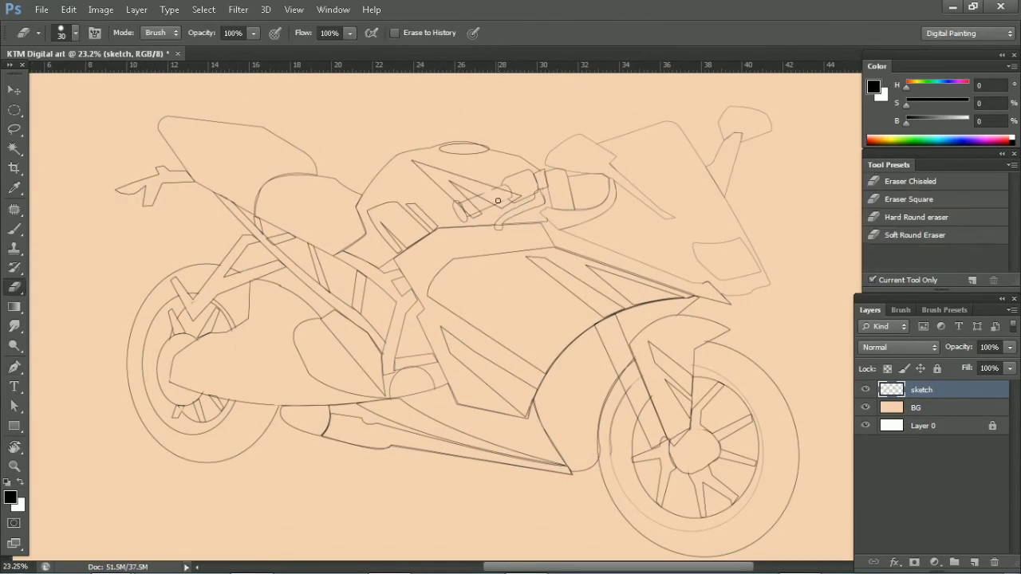
key("p")
left_click(411, 162)
left_click(456, 217)
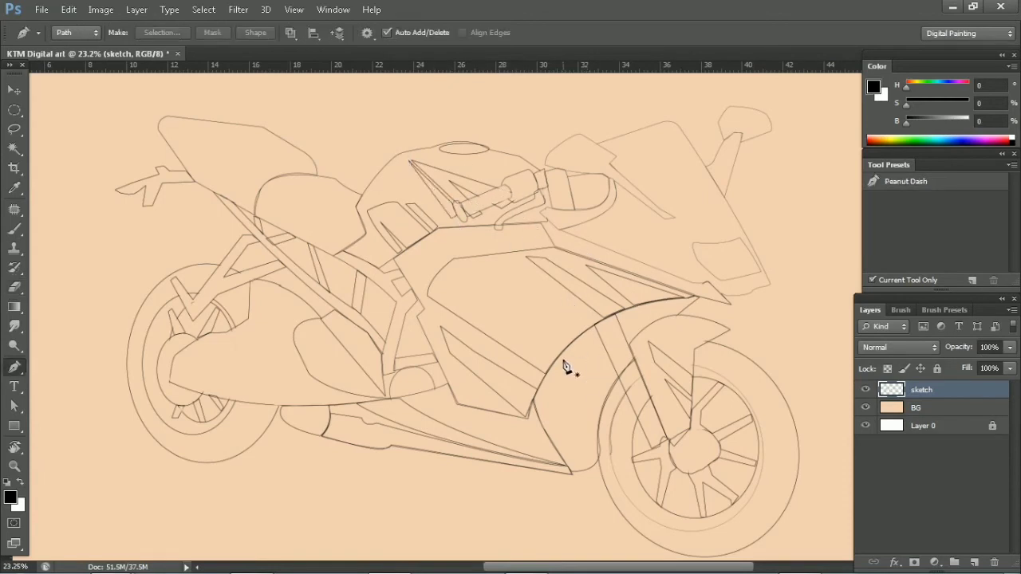
Close the tank panel path as a selection and add an ellipse around the rear hub
left_click(263, 356)
key("ctrl+Return")
scroll(191, 355, "down", 1)
left_click(323, 388)
scroll(323, 389, "up", 1)
key("m")
left_click_drag(146, 269, 251, 420)
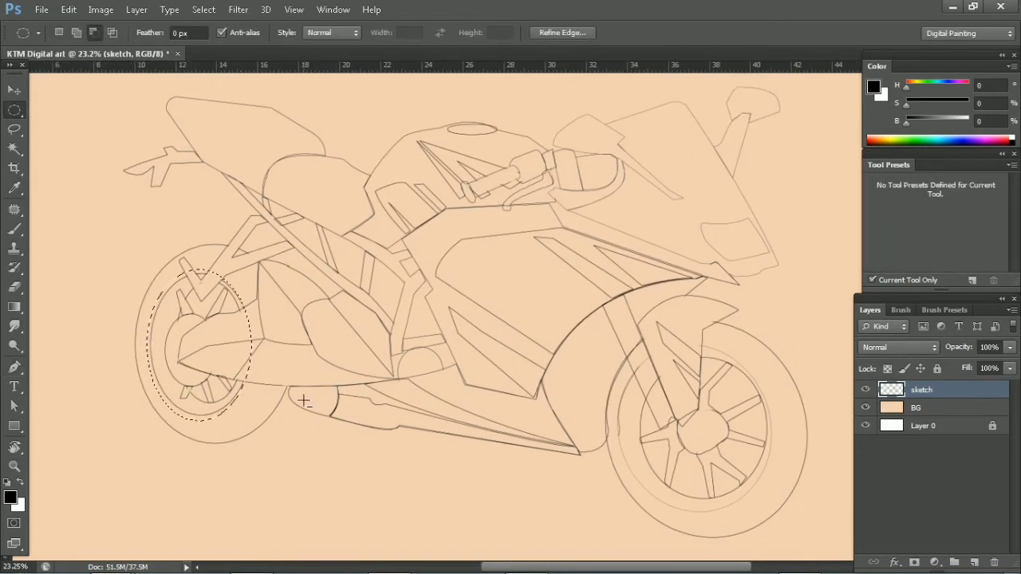
key("ctrl+d")
key("e")
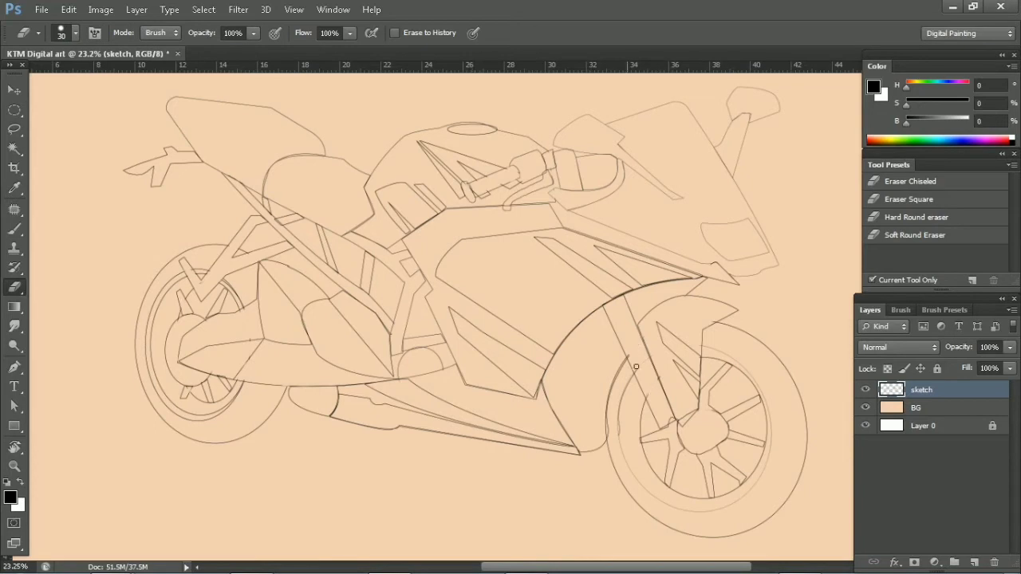
Reshape the lower fairing lines and add detail around the front hub
key("l")
key("e")
key("l")
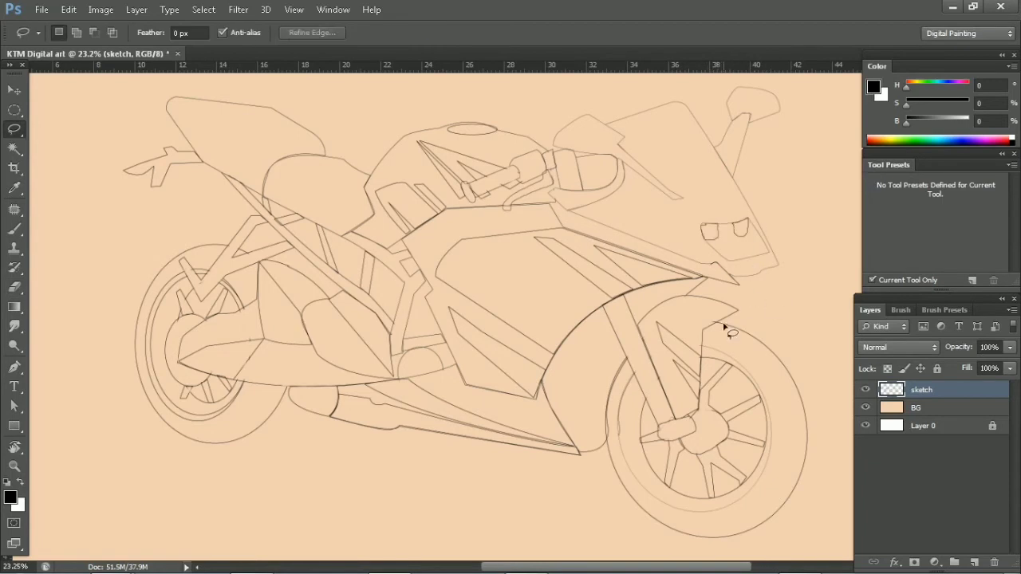
left_click_drag(614, 399, 592, 455)
left_click(578, 471)
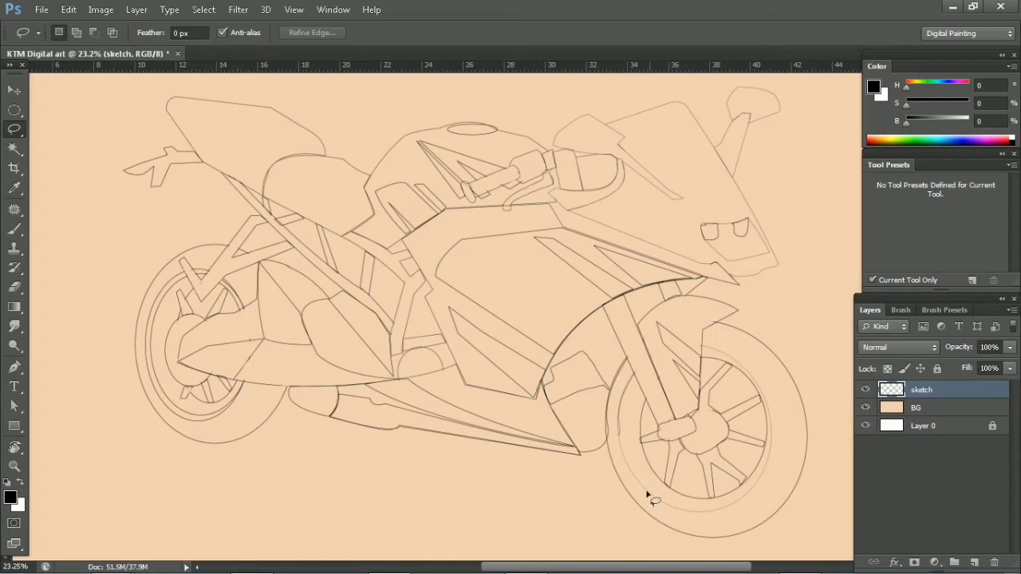
key("alt+e")
key("s")
key("Return")
key("ctrl+d")
mouse_move(755, 453)
left_mouse_down()
mouse_move(787, 472)
mouse_move(762, 439)
left_mouse_up()
left_click(728, 372)
Redraw the front mudguard lines near the fork
key("e")
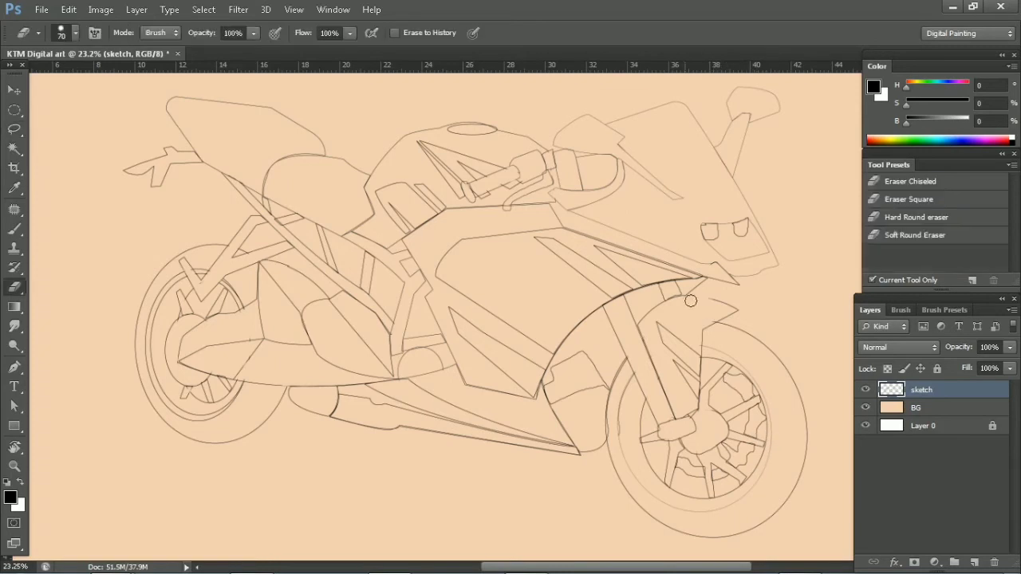
left_click_drag(698, 302, 725, 315)
key("p")
left_click(636, 315)
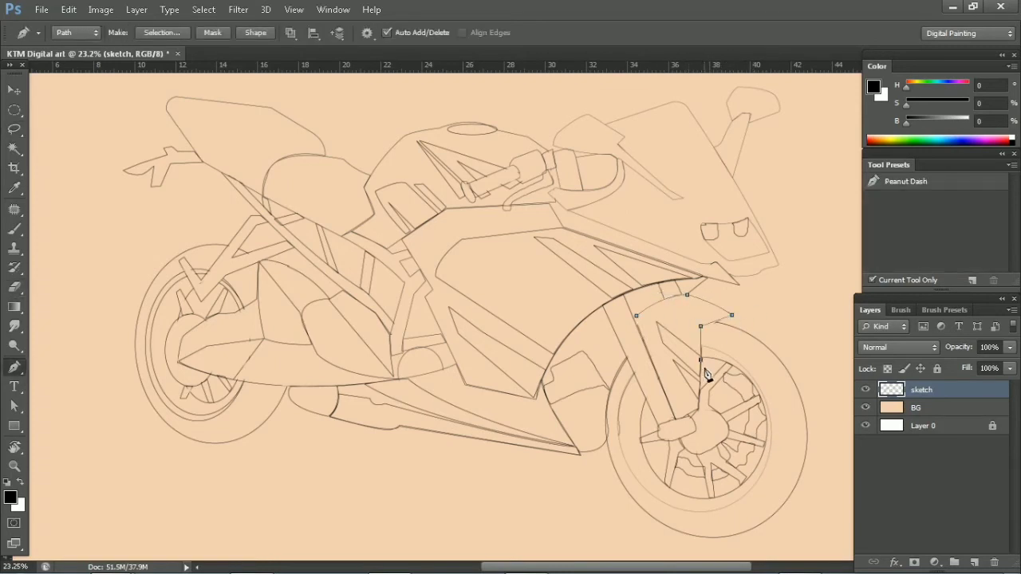
key("ctrl+Return")
key("l")
left_click_drag(718, 325, 785, 331)
left_click(796, 333)
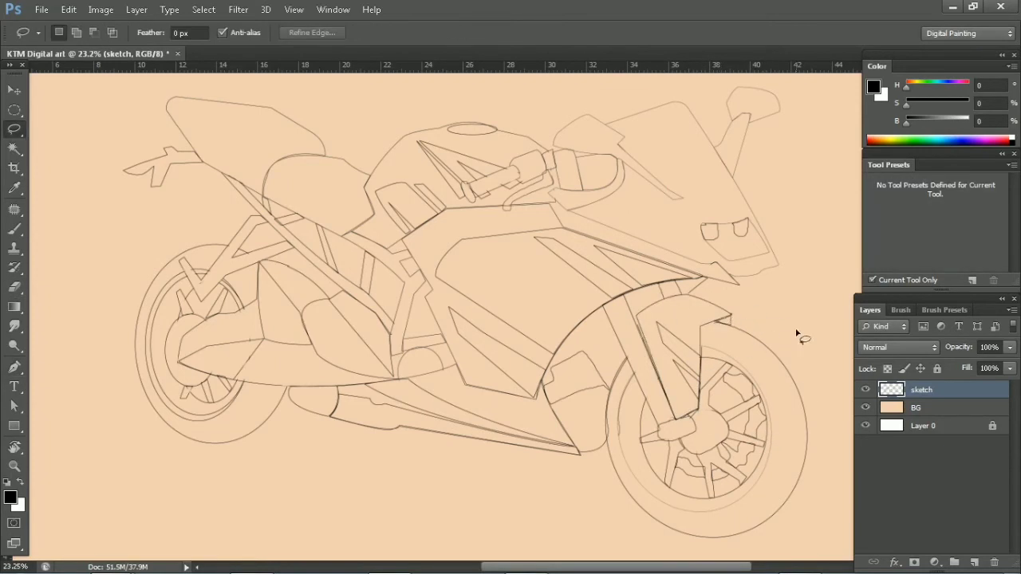
key("e")
key("p")
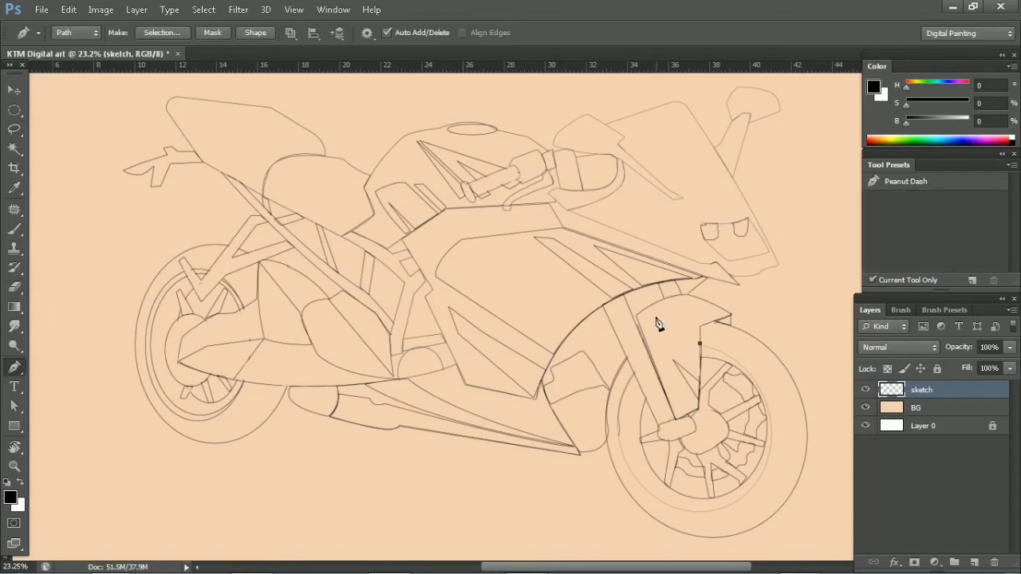
key("l")
key("ctrl+z")
Try a Free Transform on the fork area, undo it, and add the Base Colour layer
mouse_move(647, 349)
left_mouse_down()
mouse_move(766, 346)
mouse_move(787, 330)
left_mouse_up()
key("ctrl+t")
key("Return")
key("ctrl+d")
key("ctrl+alt+z")
key("ctrl+alt+z")
key("ctrl+alt+z")
key("ctrl+alt+z")
key("ctrl+alt+z")
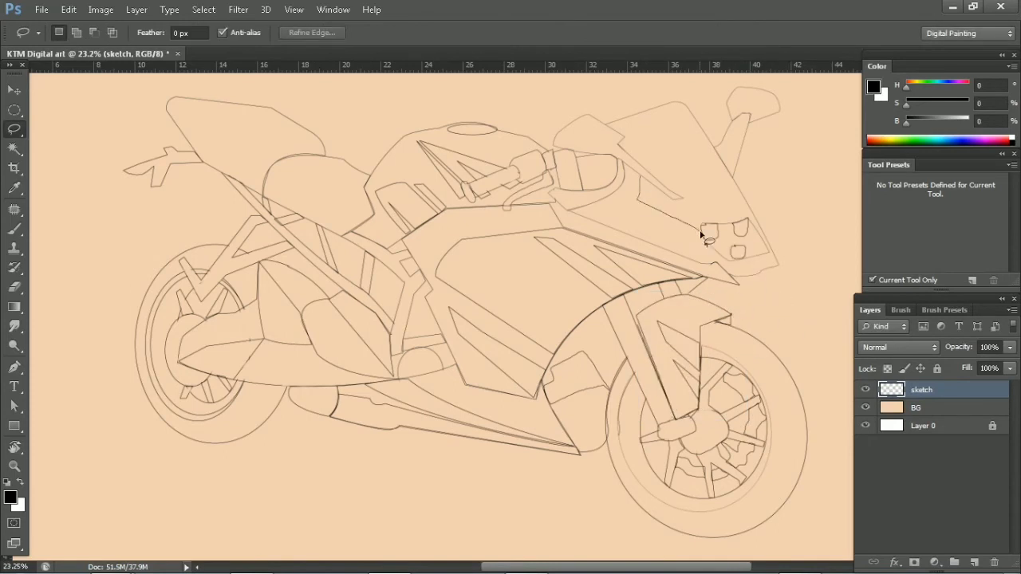
key("ctrl+shift+z")
key("ctrl+shift+z")
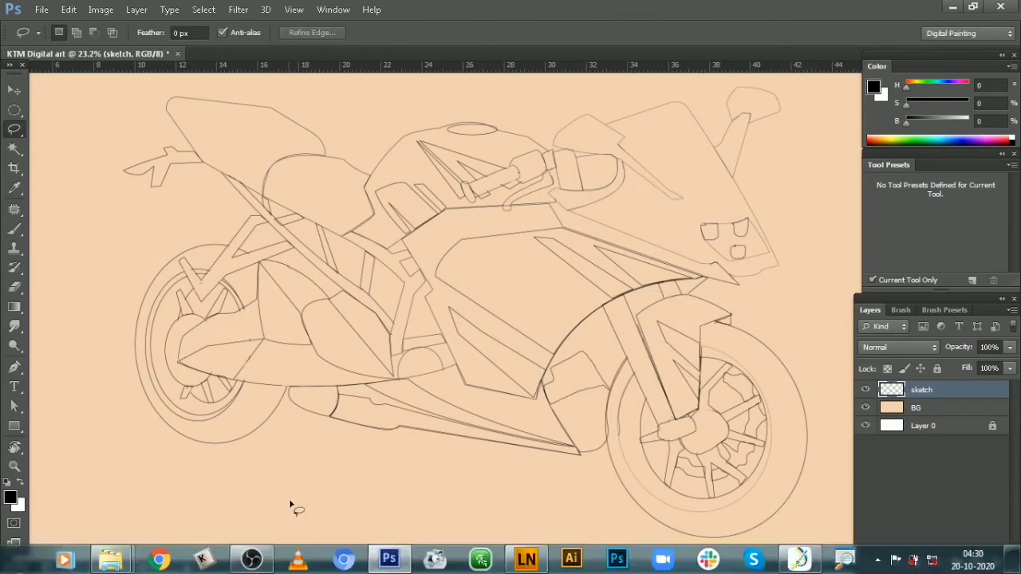
key("ctrl+shift+z")
key("ctrl+shift+z")
Set the colour to dark grey at brightness 39 and paint over the tank area
left_click_drag(909, 124, 931, 122)
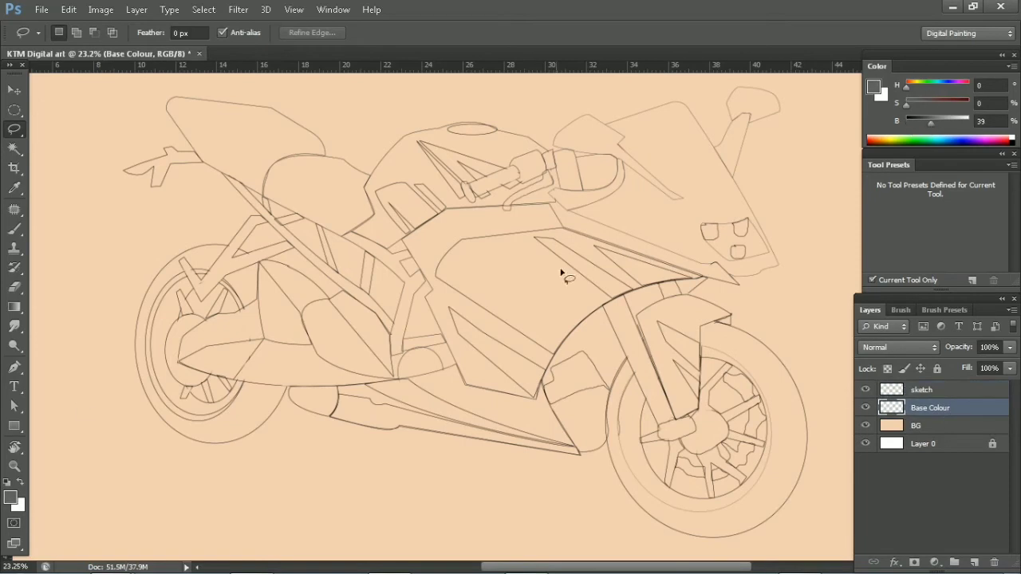
key("b")
mouse_move(441, 249)
left_mouse_down()
mouse_move(461, 303)
mouse_move(423, 227)
mouse_move(479, 279)
left_mouse_up()
key("[")
key("[")
Paint the fairing side panel and its lower and upper-right edges dark grey
key("[")
key("[")
key("[")
mouse_move(471, 319)
left_mouse_down()
mouse_move(515, 213)
mouse_move(551, 215)
left_mouse_up()
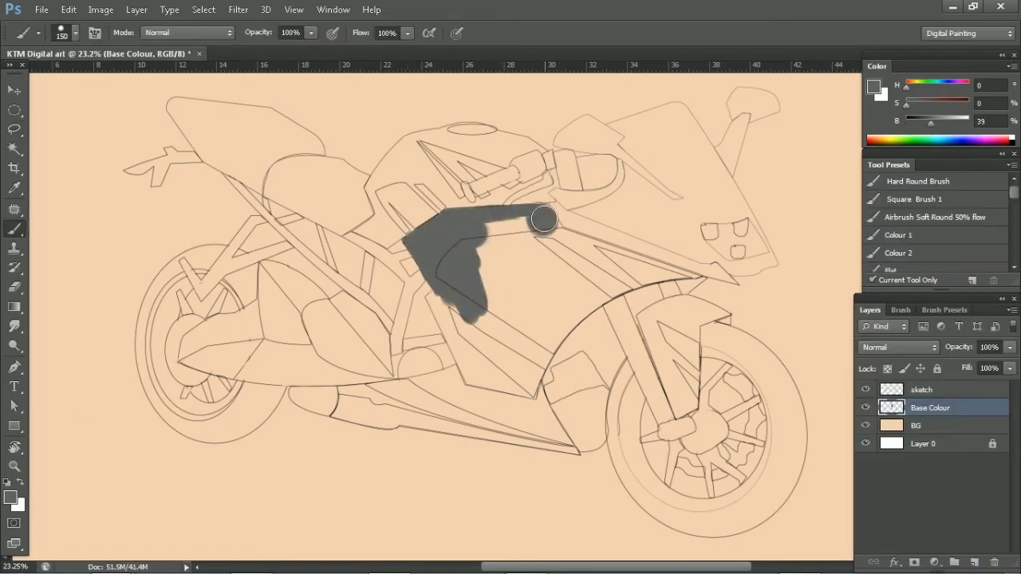
key("]")
key("]")
key("]")
left_click_drag(495, 231, 558, 287)
key("]")
key("]")
key("]")
left_click_drag(527, 239, 622, 319)
left_click_drag(510, 367, 574, 285)
Paint the handlebar grip, seat and upper tank dark grey
key("[")
key("[")
key("[")
mouse_move(431, 292)
left_mouse_down()
mouse_move(479, 351)
mouse_move(534, 375)
mouse_move(542, 395)
left_mouse_up()
mouse_move(585, 274)
left_mouse_down()
mouse_move(686, 276)
mouse_move(622, 283)
left_mouse_up()
left_click_drag(464, 193, 533, 172)
key("]")
mouse_move(304, 210)
left_mouse_down()
mouse_move(375, 183)
mouse_move(279, 172)
left_mouse_up()
left_click_drag(359, 179, 447, 240)
mouse_move(390, 159)
left_mouse_down()
mouse_move(492, 136)
mouse_move(510, 183)
mouse_move(590, 184)
mouse_move(684, 216)
left_mouse_up()
Paint the front fairing, nose, windscreen edge and mirror dark grey
key("[")
key("[")
key("[")
left_click(558, 142)
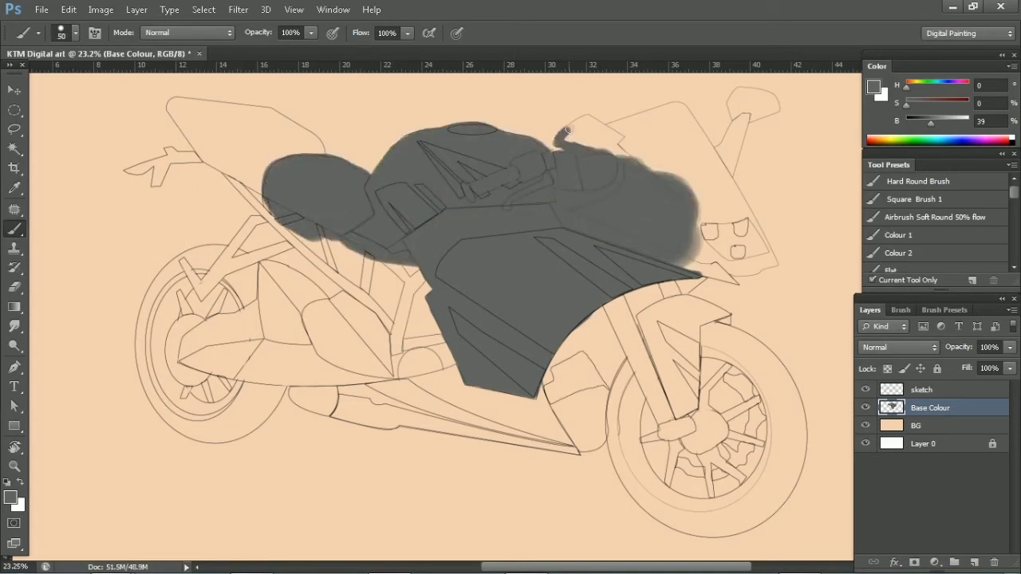
left_click_drag(558, 142, 618, 152)
key("]")
key("]")
key("]")
mouse_move(678, 176)
left_mouse_down()
mouse_move(620, 130)
mouse_move(694, 273)
mouse_move(751, 266)
left_mouse_up()
key("]")
key("]")
key("]")
mouse_move(682, 234)
left_mouse_down()
mouse_move(717, 173)
mouse_move(640, 171)
left_mouse_up()
key("[")
key("[")
key("[")
mouse_move(746, 113)
left_mouse_down()
mouse_move(726, 151)
mouse_move(747, 93)
left_mouse_up()
Paint the rear tail section, seat and the gap below the seat dark grey
key("]")
key("]")
left_click_drag(284, 175, 351, 256)
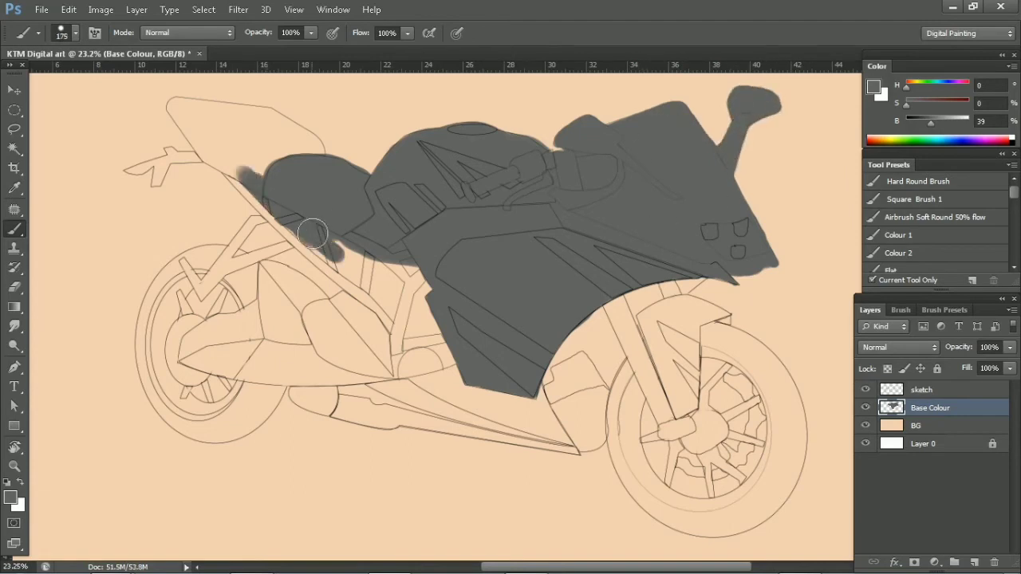
left_click_drag(240, 144, 316, 155)
key("[")
key("[")
left_click_drag(177, 107, 255, 120)
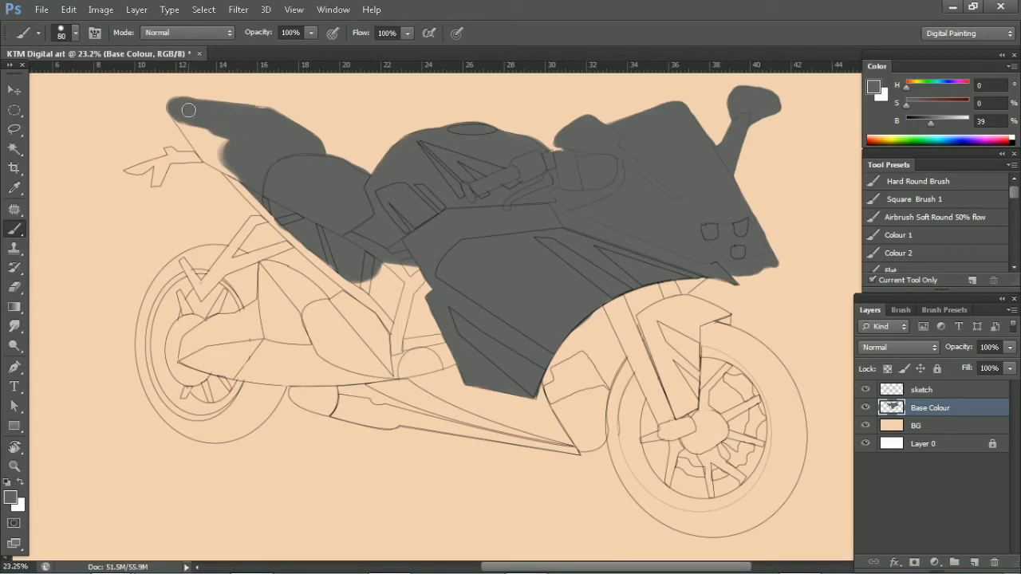
key("]")
left_click_drag(184, 120, 228, 156)
key("[")
key("[")
key("[")
mouse_move(348, 273)
left_mouse_down()
mouse_move(403, 276)
mouse_move(375, 299)
left_mouse_up()
Paint the front fender, fork, area below the tank and near the rear hub grey
key("]")
key("]")
key("]")
mouse_move(662, 297)
left_mouse_down()
mouse_move(558, 374)
mouse_move(626, 323)
mouse_move(687, 369)
mouse_move(678, 411)
mouse_move(712, 311)
left_mouse_up()
key("[")
key("[")
key("[")
mouse_move(316, 311)
left_mouse_down()
mouse_move(267, 276)
mouse_move(367, 351)
mouse_move(447, 343)
left_mouse_up()
key("[")
key("[")
key("[")
mouse_move(183, 359)
left_mouse_down()
mouse_move(229, 322)
mouse_move(273, 312)
mouse_move(234, 356)
mouse_move(319, 365)
mouse_move(337, 332)
left_mouse_up()
key("[")
key("[")
key("[")
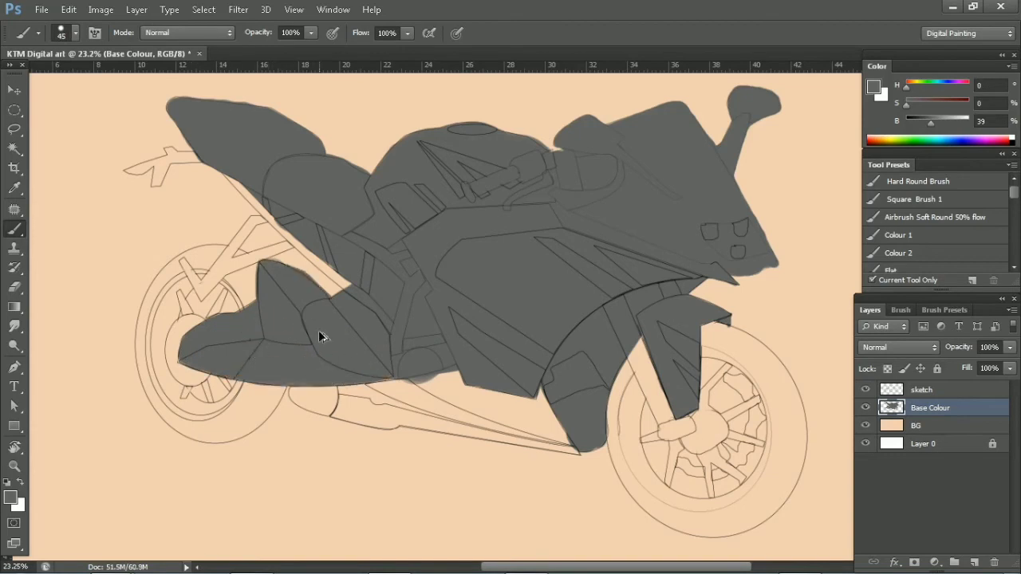
Paint the two rear frame struts, exhaust end and area under the fairing dark grey
key("bracketleft")
left_click(253, 224, "shift")
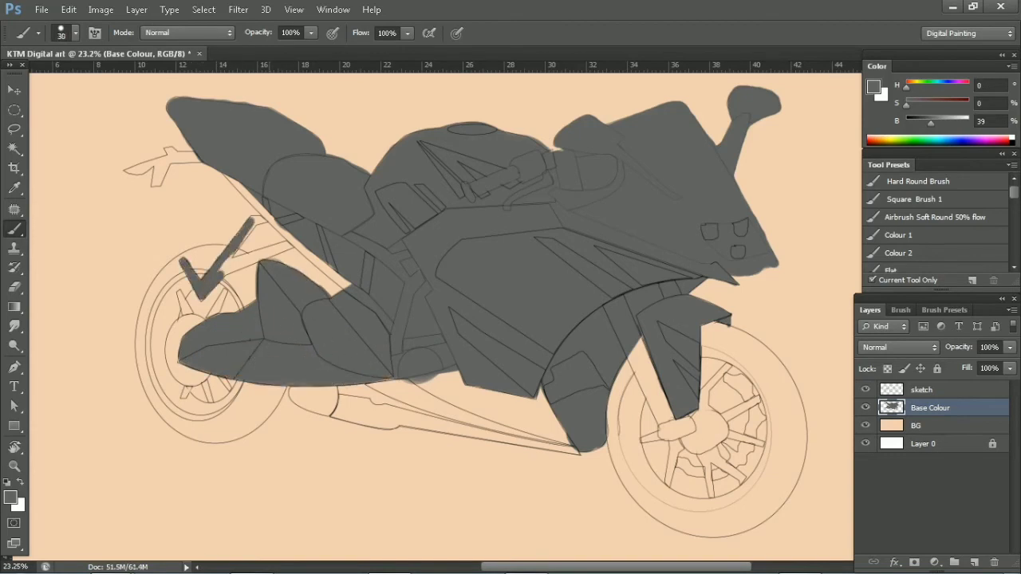
key("bracketright")
left_click_drag(225, 261, 281, 248)
left_click_drag(299, 392, 314, 401)
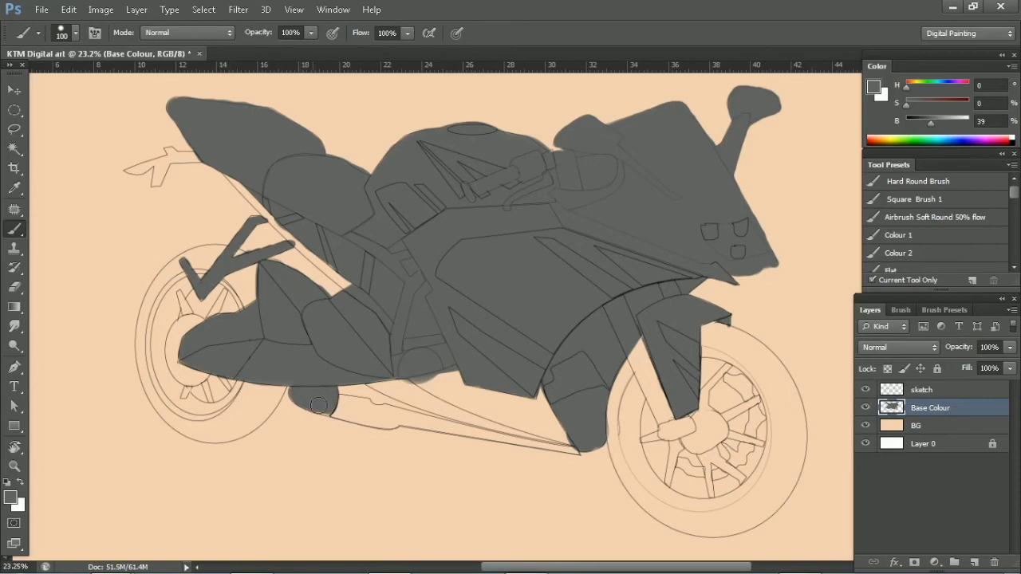
mouse_move(501, 378)
left_mouse_down()
mouse_move(354, 376)
mouse_move(399, 410)
mouse_move(577, 449)
left_mouse_up()
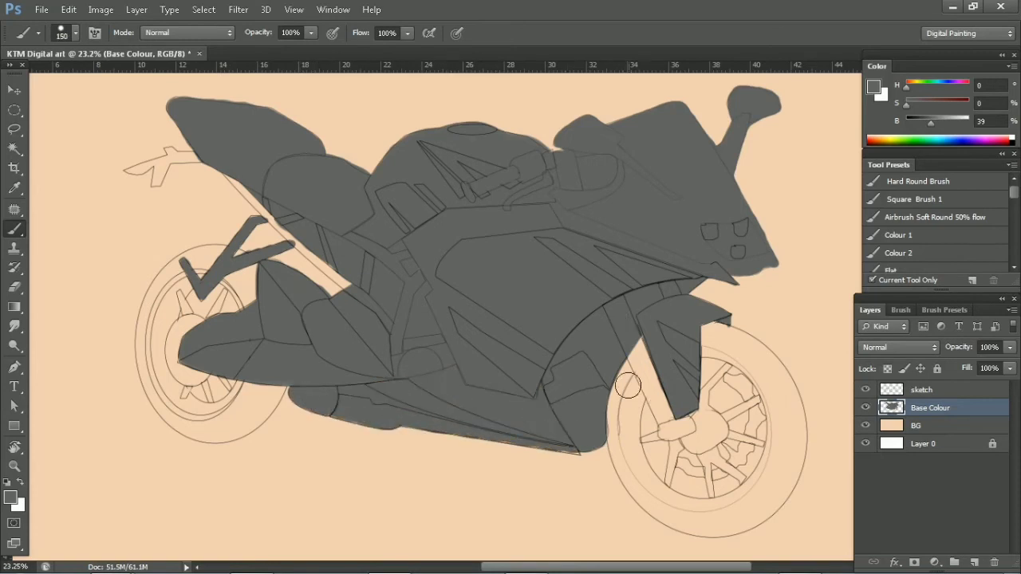
Paint the front fork down to the wheel and the front tyre ring dark grey
left_click_drag(645, 371, 632, 470)
mouse_move(665, 409)
left_mouse_down()
mouse_move(632, 419)
mouse_move(599, 370)
mouse_move(678, 467)
left_mouse_up()
key("bracketright")
key("bracketright")
left_click(705, 349)
key("bracketleft")
key("bracketleft")
mouse_move(710, 363)
left_mouse_down()
mouse_move(726, 415)
mouse_move(630, 478)
left_mouse_up()
mouse_move(630, 308)
left_mouse_down()
mouse_move(695, 339)
mouse_move(643, 285)
mouse_move(722, 375)
left_mouse_up()
key("bracketleft")
key("bracketleft")
Paint the rear tyre arc and rear frame gap, erase briefly, then grey the front hub and spokes
mouse_move(160, 212)
left_mouse_down()
mouse_move(96, 255)
mouse_move(84, 311)
mouse_move(92, 351)
mouse_move(200, 366)
mouse_move(120, 375)
mouse_move(200, 391)
mouse_move(117, 366)
mouse_move(135, 311)
left_mouse_up()
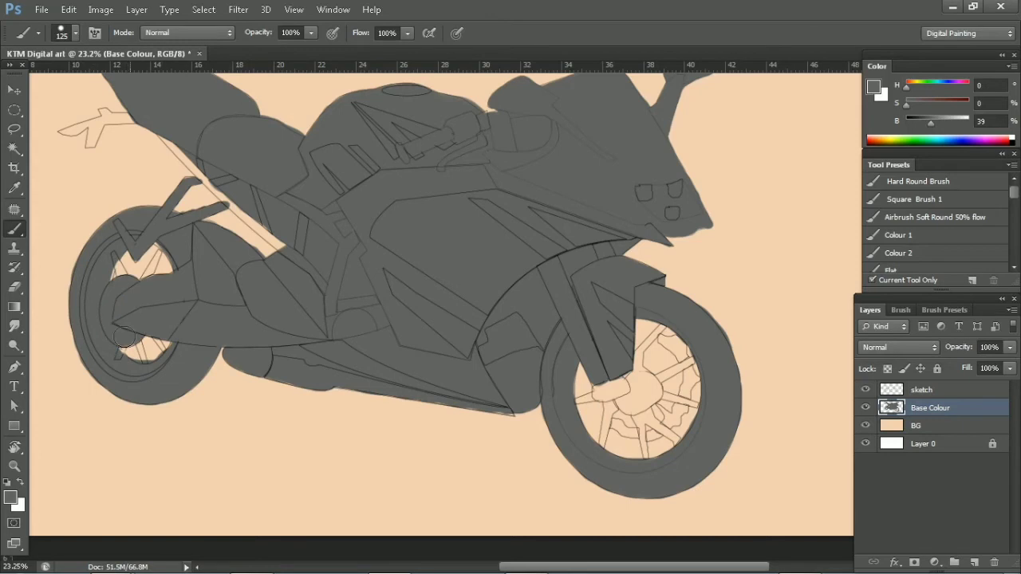
left_click_drag(249, 278, 266, 330)
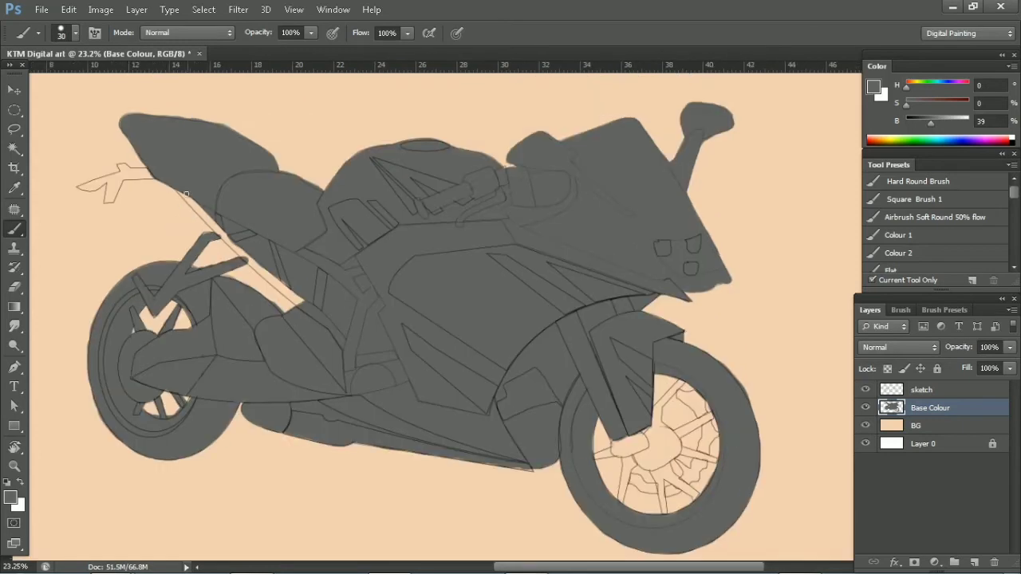
left_click_drag(183, 190, 297, 297)
key("e")
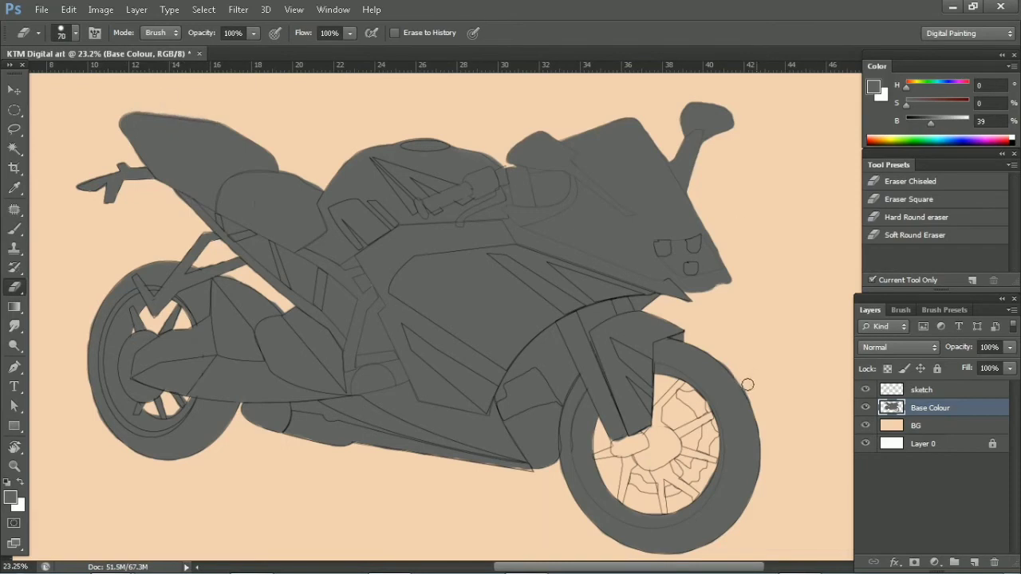
key("b")
mouse_move(619, 435)
left_mouse_down()
mouse_move(662, 447)
mouse_move(630, 462)
mouse_move(690, 482)
mouse_move(697, 423)
mouse_move(662, 390)
left_mouse_up()
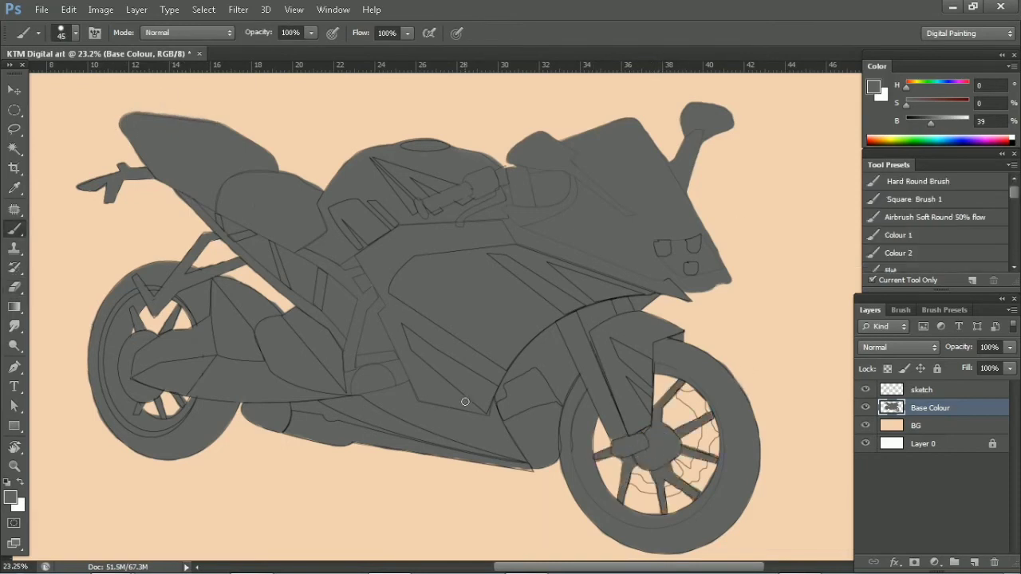
Trace and fill the front fairing triangle and second fairing stripe with light grey
key("p")
left_click(549, 263)
left_click(642, 294)
left_click(586, 306)
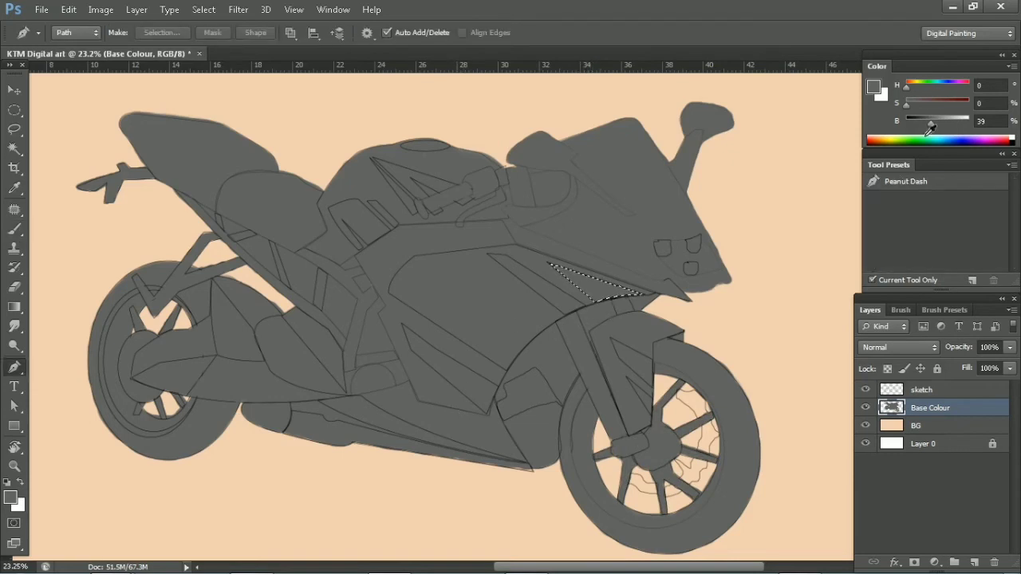
key("b")
key("p")
left_click(564, 313)
left_click(488, 255)
key("b")
key("p")
Trace and fill the lower bodywork stripe and belly stripe with light grey
left_click(498, 387)
left_click(401, 323)
key("b")
key("p")
left_click(335, 399)
left_click(527, 467)
key("b")
key("p")
left_click(527, 467)
left_click(355, 445)
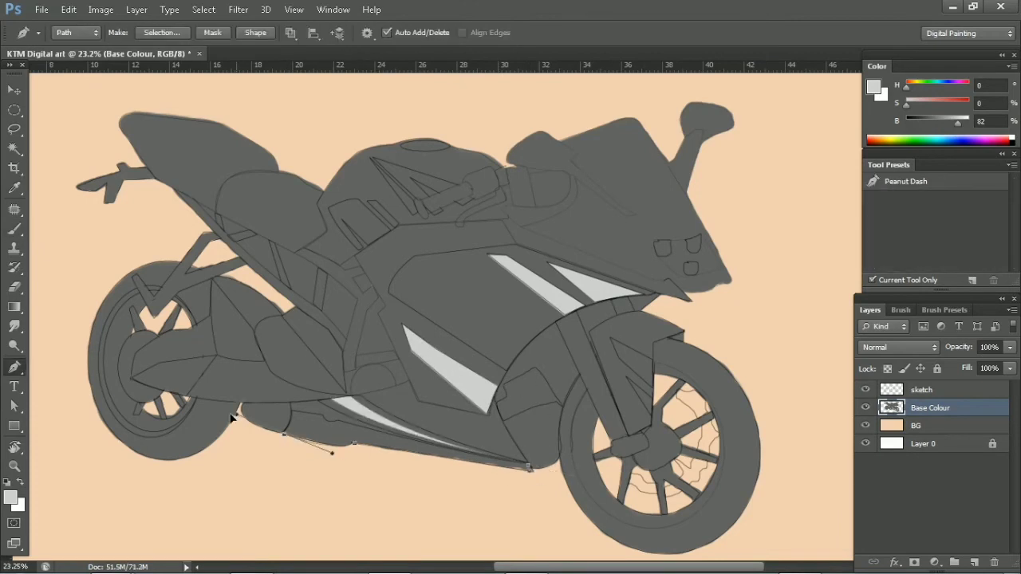
key("b")
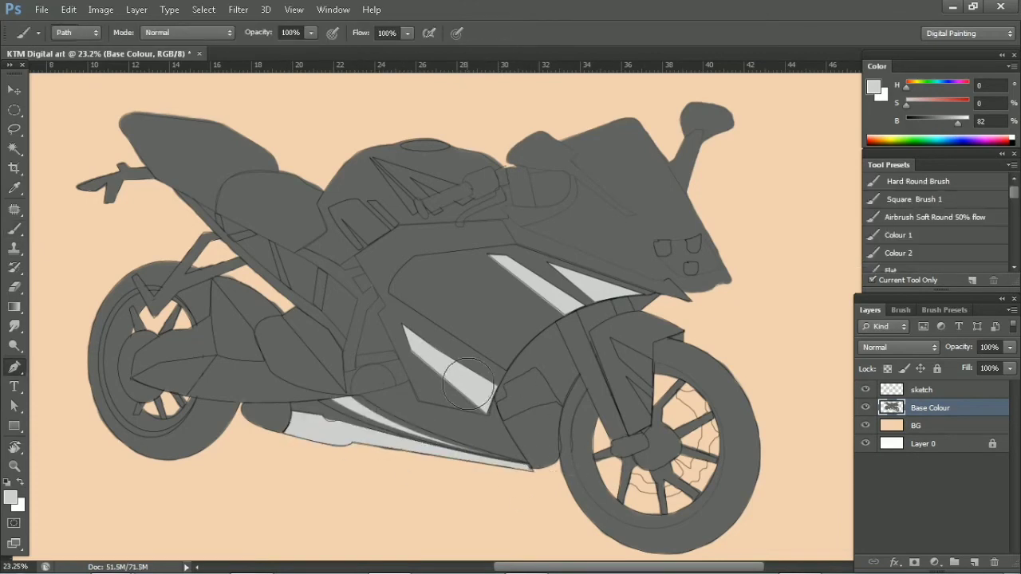
Trace and fill the side panel stripe and the tank stripe with light grey
key("p")
left_click(358, 251)
key("b")
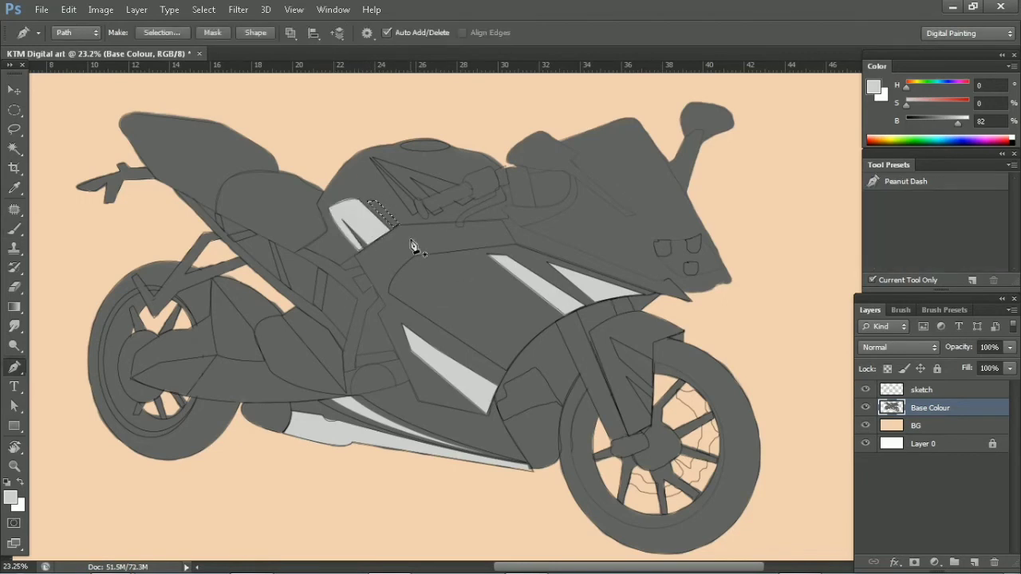
key("p")
left_click(372, 158)
left_click(460, 184)
key("b")
key("p")
Toggle between the Pen and Brush tools, then pick orange and zoom in on the front wheel
key("b")
key("p")
key("b")
key("p")
key("b")
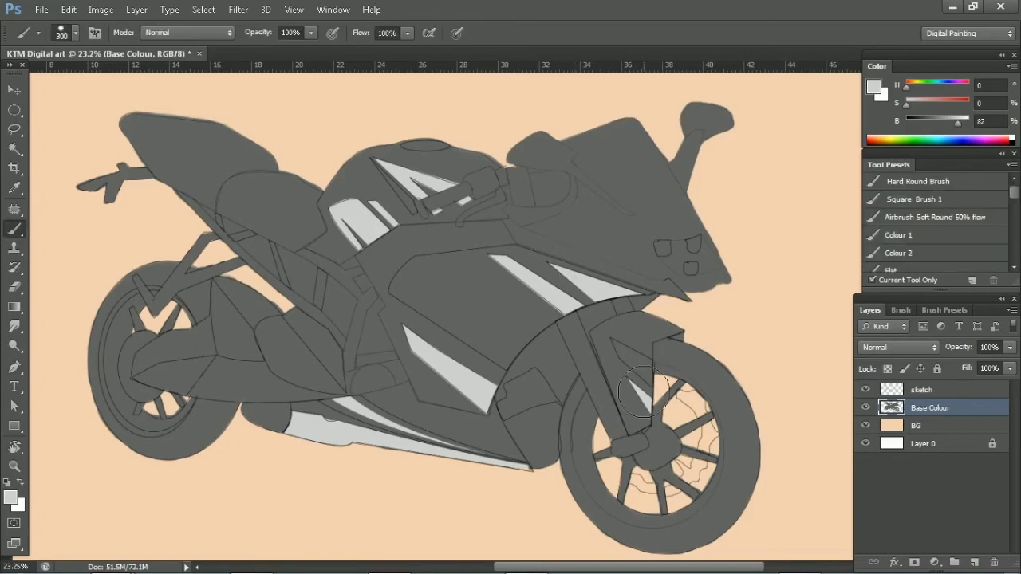
key("z")
left_click_drag(597, 335, 574, 364)
Paint the front wheel hub and each of its spokes orange
key("b")
mouse_move(536, 329)
left_mouse_down()
mouse_move(542, 339)
mouse_move(582, 335)
mouse_move(491, 438)
left_mouse_up()
key("bracketleft")
key("bracketleft")
key("bracketleft")
left_click_drag(551, 385, 556, 407)
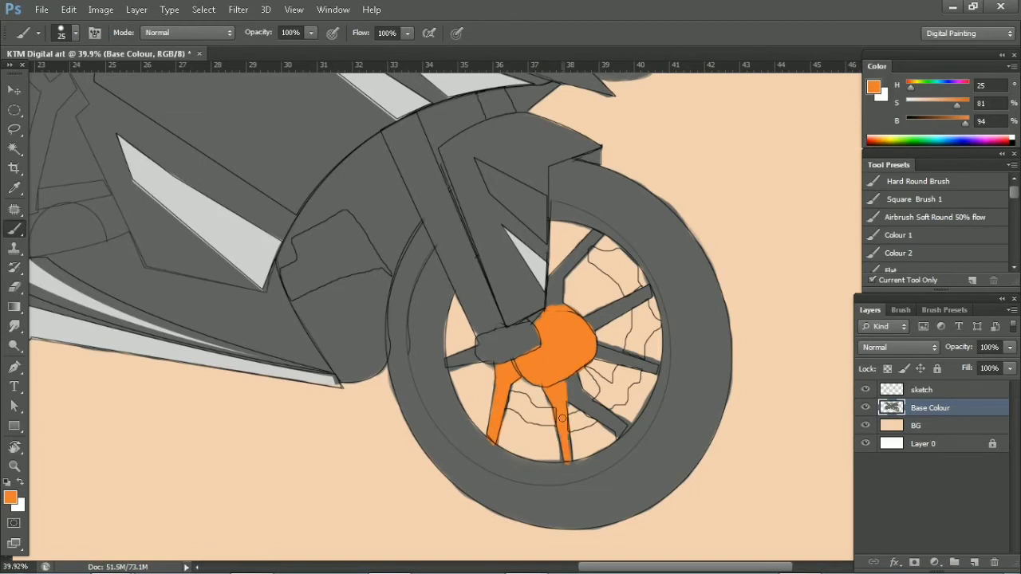
left_click_drag(572, 373, 630, 435)
left_click_drag(590, 323, 650, 293)
key("bracketleft")
mouse_move(558, 307)
left_mouse_down()
mouse_move(560, 272)
mouse_move(599, 232)
left_mouse_up()
key("bracketright")
left_click_drag(656, 368, 596, 349)
Paint an orange band around the front inner rim, then erase around a frame section
mouse_move(659, 298)
left_mouse_down()
mouse_move(571, 475)
mouse_move(515, 472)
left_mouse_up()
key("bracketright")
key("bracketright")
key("bracketright")
left_click_drag(436, 389, 511, 475)
mouse_move(435, 283)
left_mouse_down()
mouse_move(429, 343)
mouse_move(419, 301)
left_mouse_up()
key("bracketleft")
key("bracketleft")
key("bracketleft")
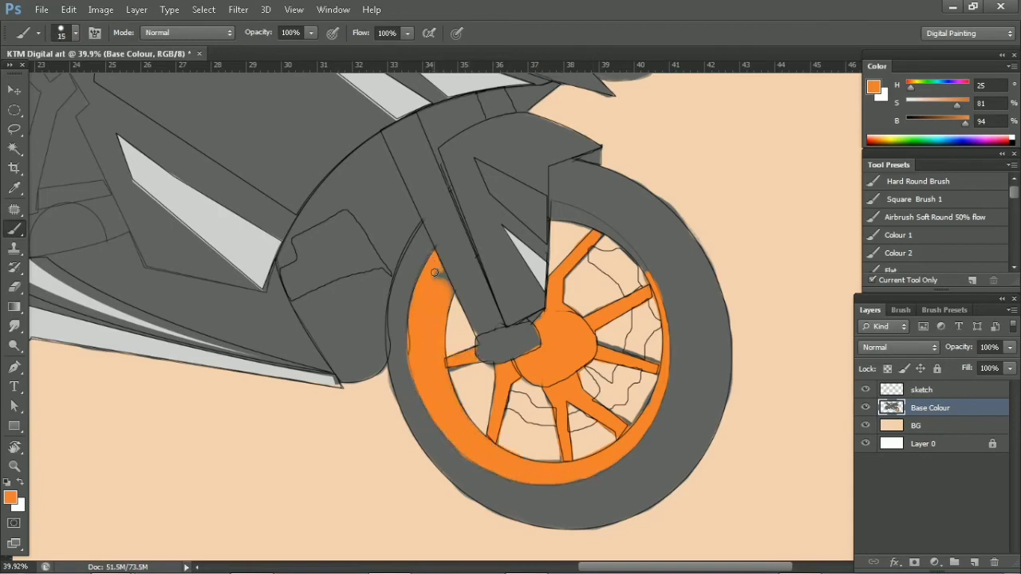
left_click_drag(551, 209, 590, 226)
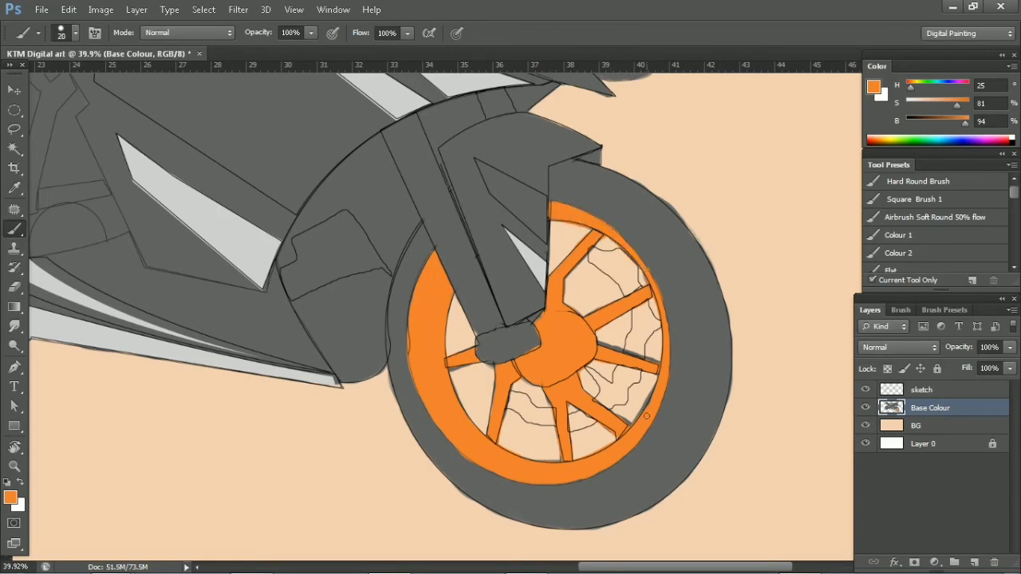
key("e")
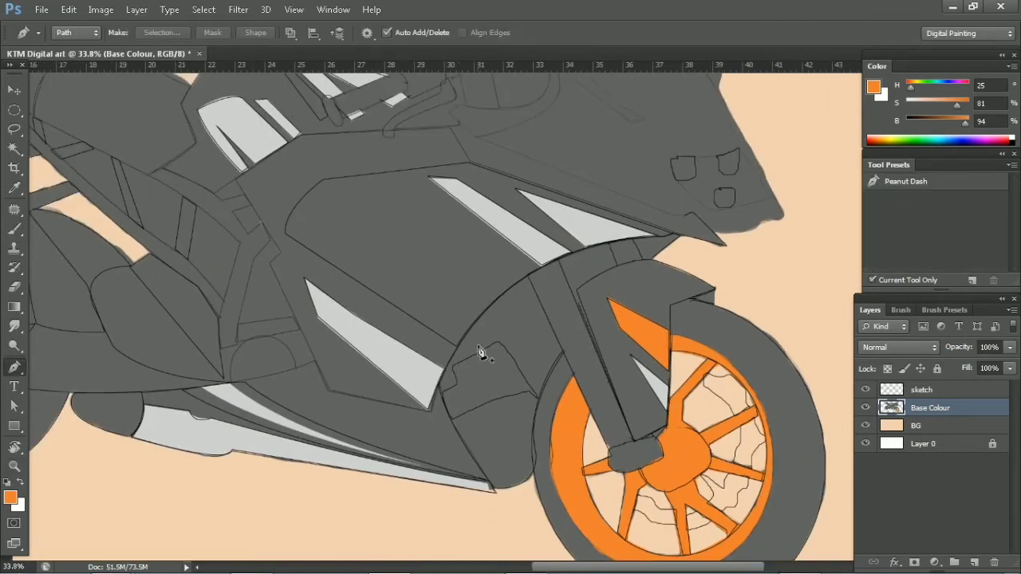
left_click(456, 348)
left_click(449, 364)
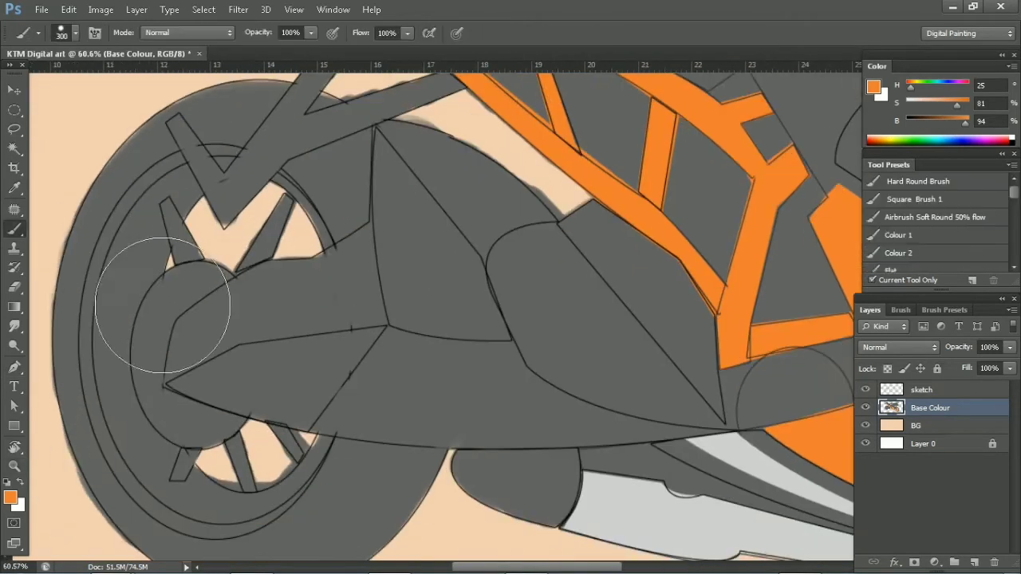
Paint the rear wheel's inner rim and thin strut orange
mouse_move(177, 192)
left_mouse_down()
mouse_move(132, 311)
mouse_move(126, 408)
mouse_move(191, 494)
left_mouse_up()
key("bracketleft")
key("bracketleft")
mouse_move(191, 255)
left_mouse_down()
mouse_move(180, 231)
mouse_move(181, 173)
left_mouse_up()
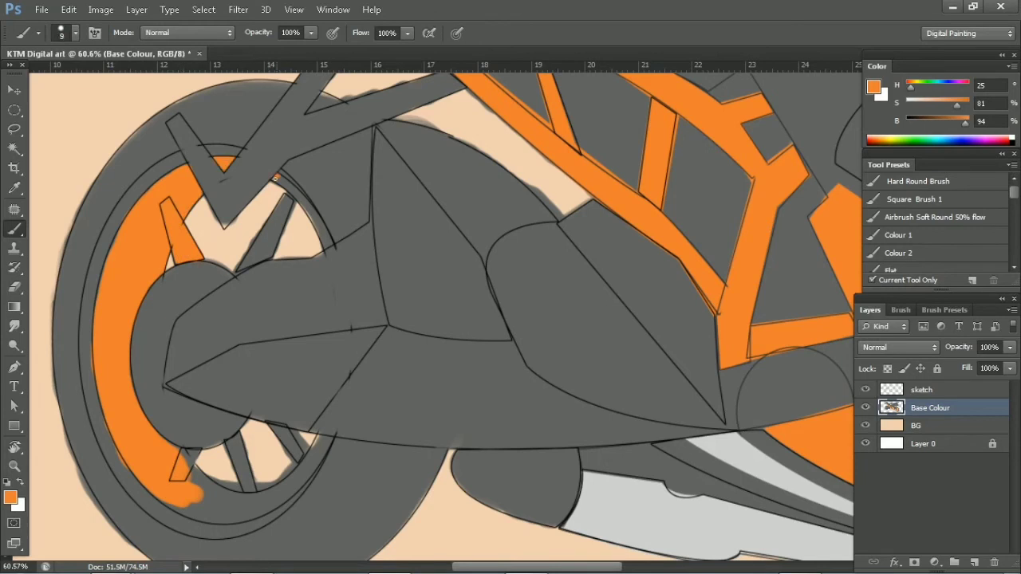
left_click_drag(284, 200, 260, 257)
key("bracketleft")
key("bracketleft")
key("bracketleft")
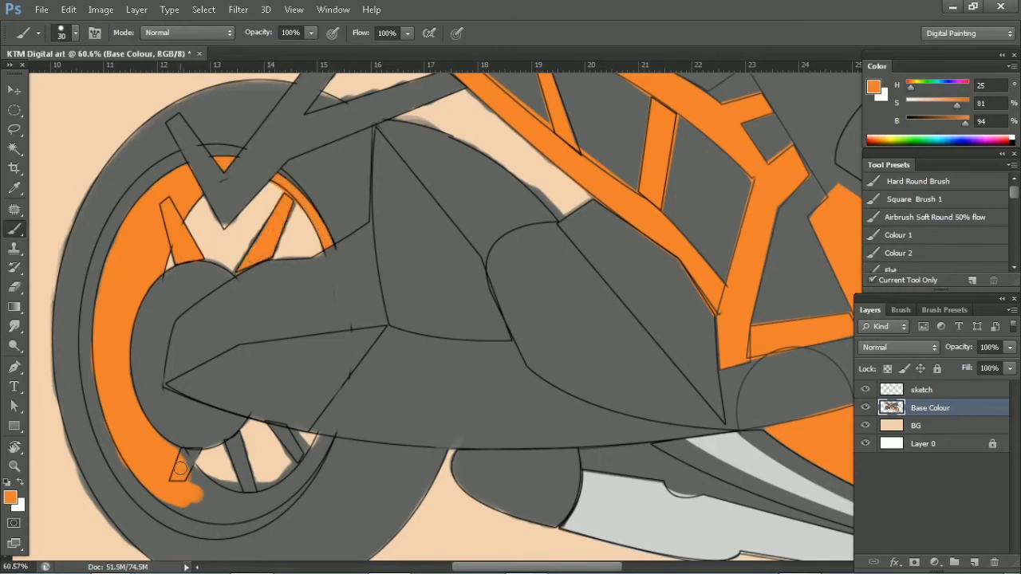
key("bracketright")
key("bracketright")
key("bracketright")
left_click_drag(187, 490, 235, 501)
Extend the orange along the lower rear rim and a lower spoke
key("bracketright")
key("bracketright")
left_click_drag(318, 449, 261, 501)
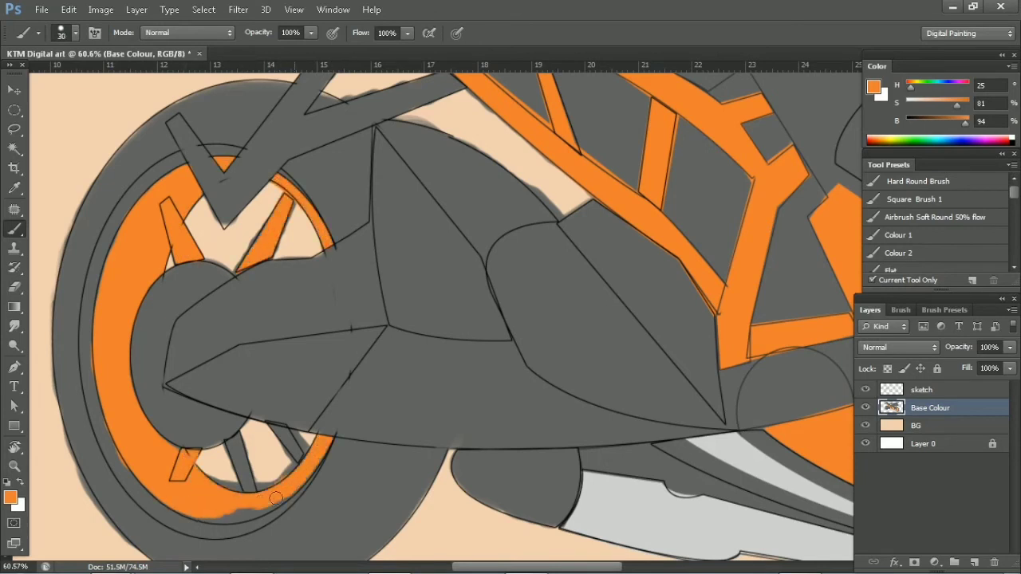
left_click_drag(191, 509, 304, 470)
key("bracketright")
left_click_drag(249, 488, 234, 445)
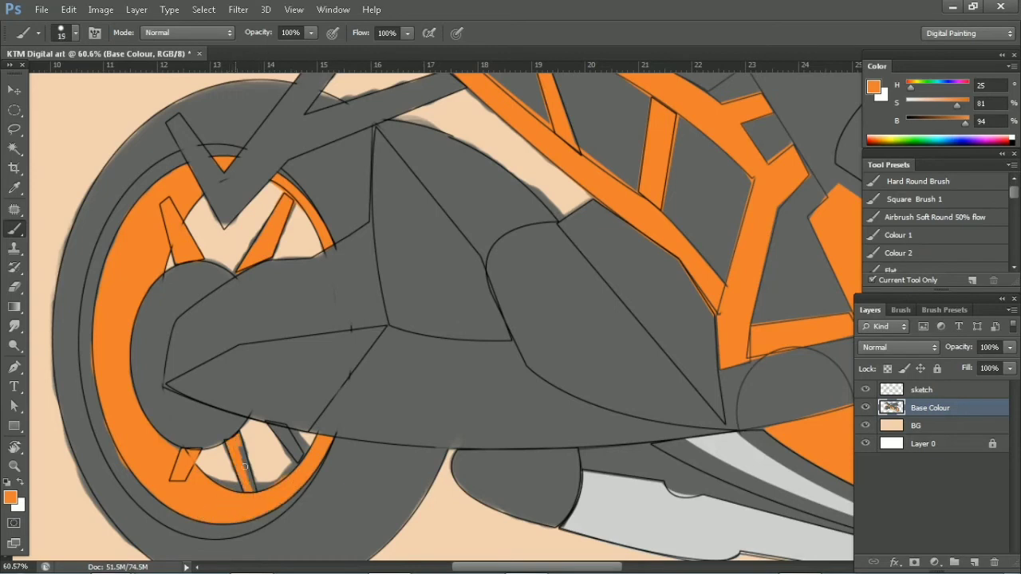
Zoom out to the whole bike, then zoom in on the front fairing headlights
key("e")
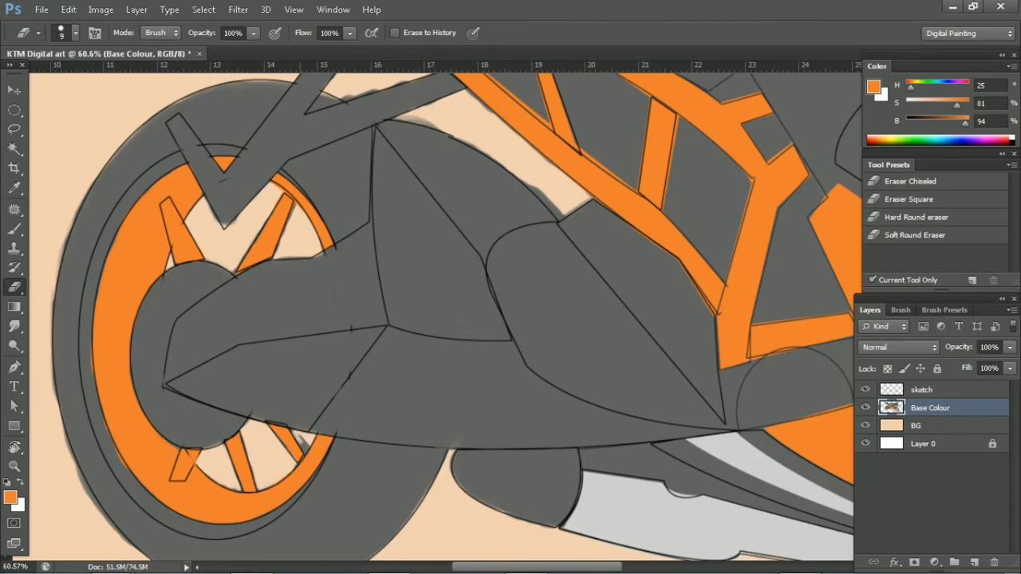
key("b")
left_click(360, 410, "alt")
key("e")
key("z")
mouse_move(607, 443)
left_mouse_down()
mouse_move(556, 442)
mouse_move(615, 314)
left_mouse_up()
Shade the selected headlight recess dark grey, then paint the headlight pods light grey
key("p")
key("ctrl+Return")
key("b")
left_click_drag(574, 367, 654, 383)
left_click_drag(590, 399, 686, 399)
key("ctrl+d")
left_click(611, 288, "alt")
mouse_move(565, 356)
left_mouse_down()
mouse_move(651, 421)
mouse_move(494, 348)
mouse_move(574, 350)
left_mouse_up()
Trace the front tyre outline with the Pen tool and load it as a selection
key("z")
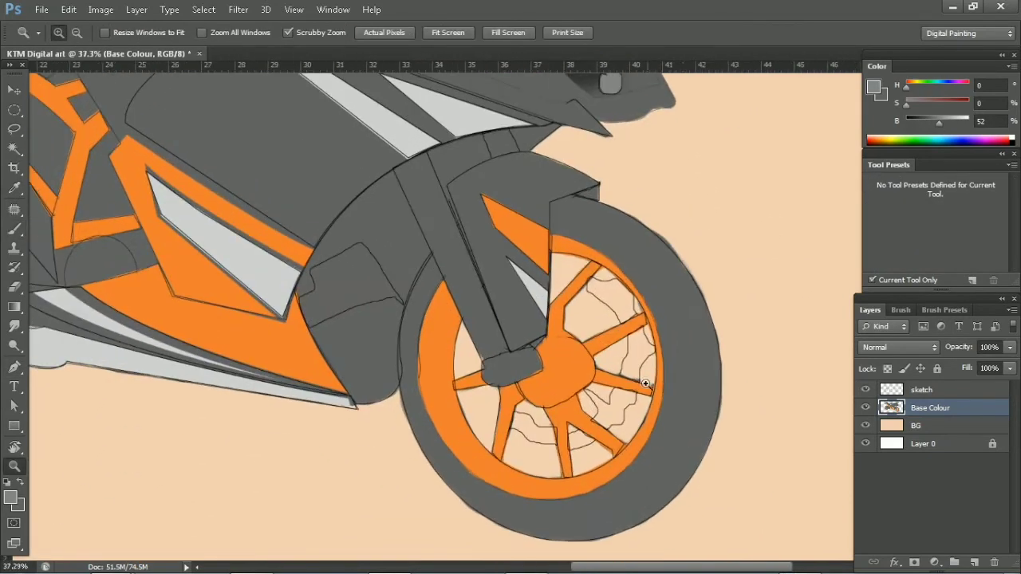
key("p")
left_click_drag(547, 540, 654, 541)
left_click_drag(716, 408, 724, 353)
left_click_drag(638, 207, 542, 144)
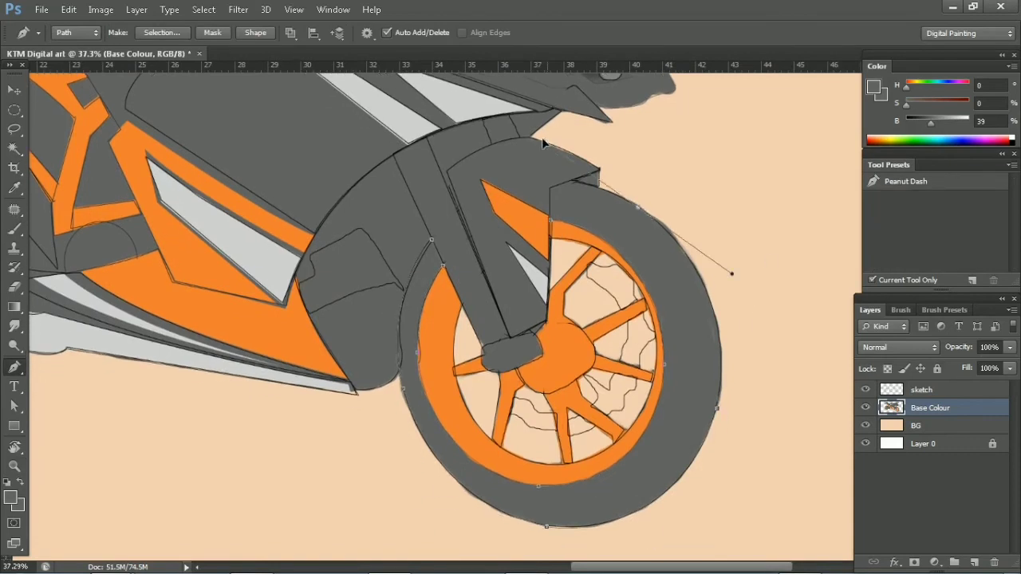
left_click(572, 188)
key("ctrl+Return")
Brush dark grey shading inside the front tyre, then pick lighter and darker greys
key("b")
mouse_move(558, 199)
left_mouse_down()
mouse_move(614, 215)
mouse_move(663, 345)
mouse_move(678, 446)
left_mouse_up()
mouse_move(678, 375)
left_mouse_down()
mouse_move(638, 478)
mouse_move(527, 489)
mouse_move(611, 170)
left_mouse_up()
key("bracketleft")
key("bracketleft")
key("bracketleft")
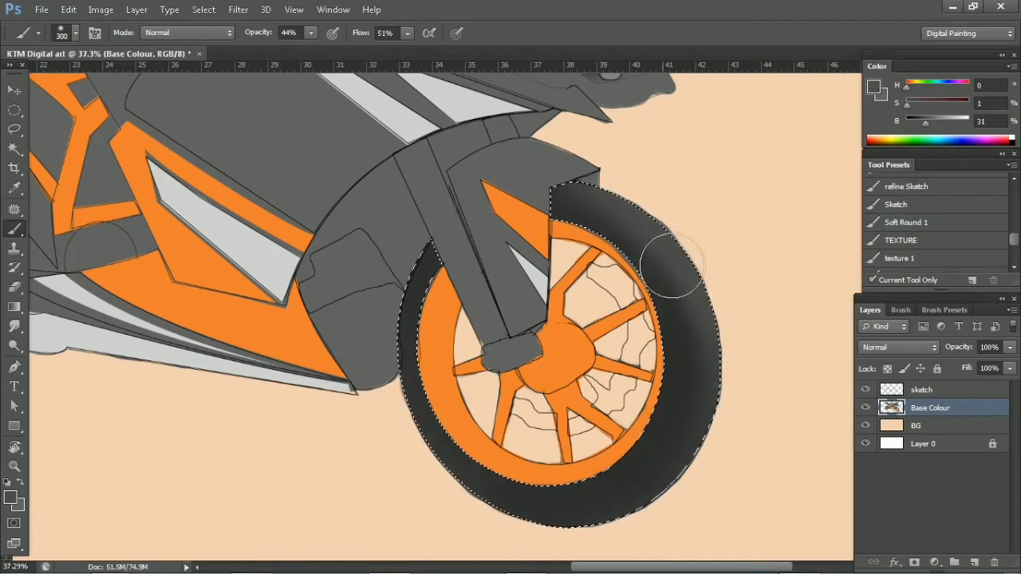
key("bracketleft")
mouse_move(1014, 239)
left_mouse_down()
mouse_move(1018, 209)
mouse_move(1015, 231)
left_mouse_up()
key("bracketleft")
key("bracketleft")
key("bracketleft")
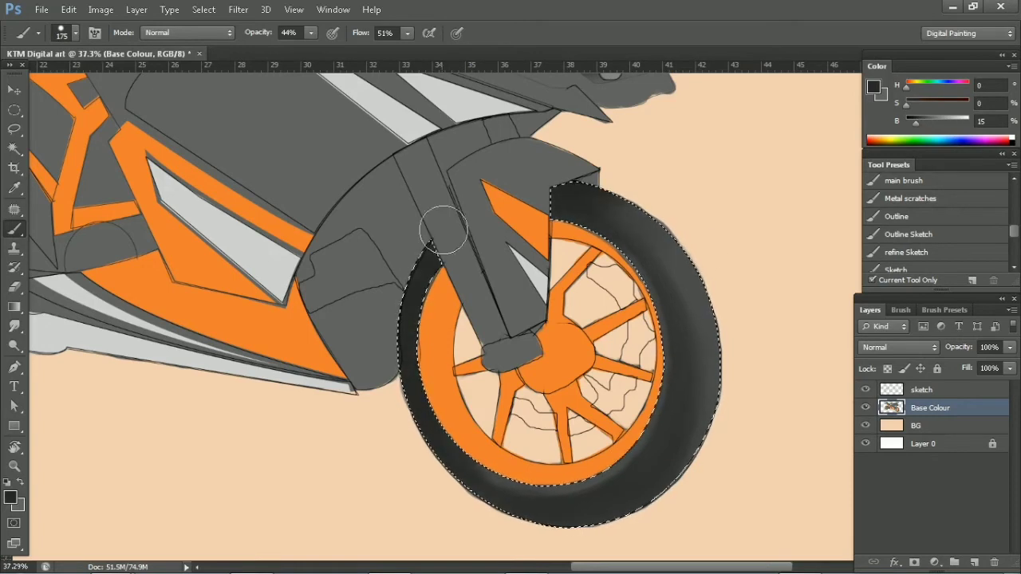
key("bracketright")
key("bracketright")
key("bracketright")
left_click(701, 314, "alt")
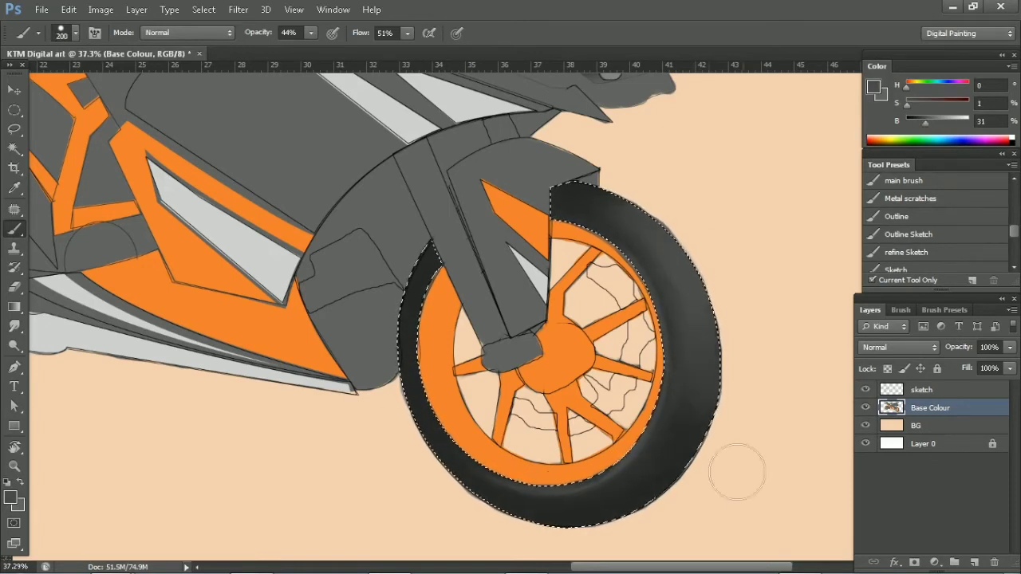
left_click(652, 243, "alt")
Pen-trace the rear tyre outline and convert it to a selection
key("e")
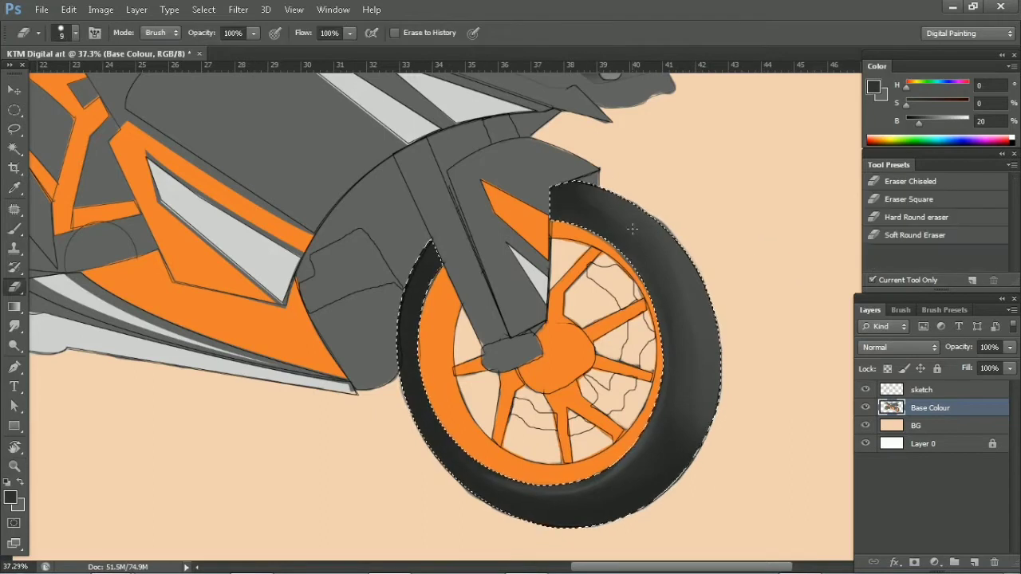
scroll(789, 321, "down", 5)
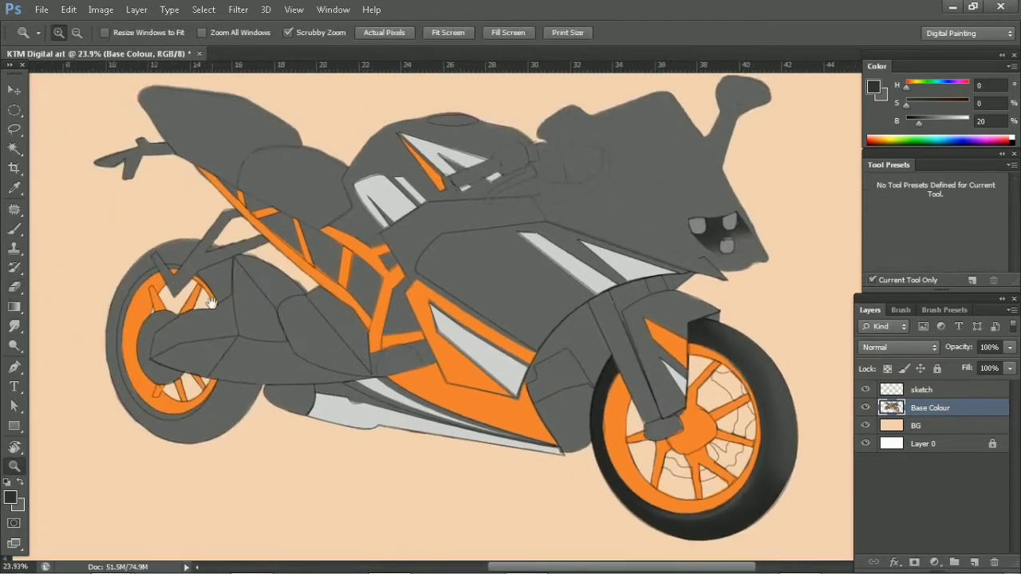
scroll(223, 334, "up", 5)
key("p")
left_click(242, 233)
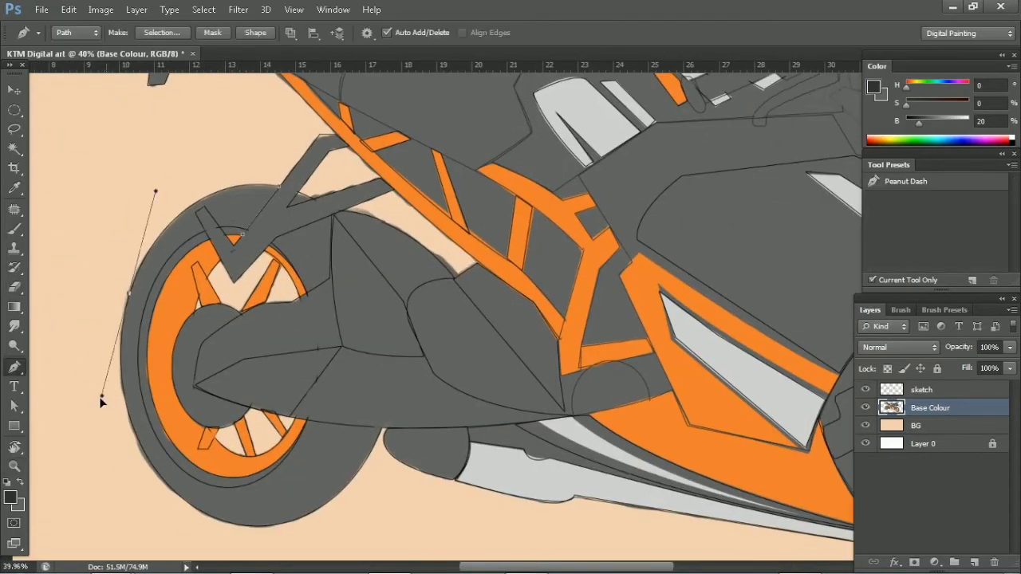
left_click(130, 297)
left_click_drag(207, 453, 337, 515)
left_click(300, 353)
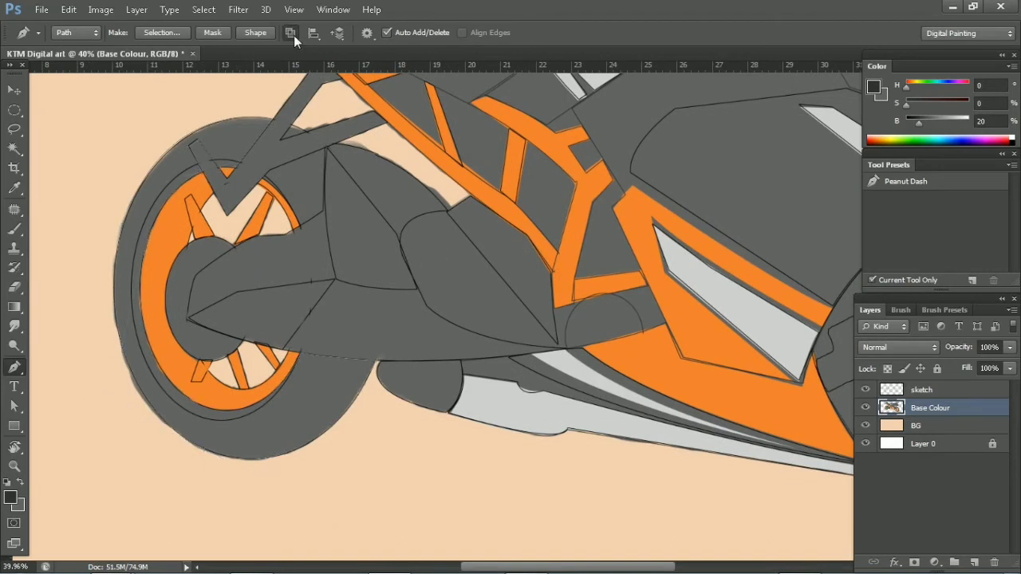
key("ctrl+Return")
Paint the rear tyre darker, then lighten the grey and shrink the brush
key("b")
key("ctrl+minus")
mouse_move(358, 296)
left_mouse_down()
mouse_move(326, 489)
mouse_move(249, 382)
mouse_move(319, 208)
left_mouse_up()
key("bracketleft")
key("bracketleft")
key("bracketleft")
left_click_drag(916, 123, 930, 124)
key("bracketleft")
Add light grey highlight strokes across the rear tyre, deselect, and zoom out
mouse_move(335, 191)
left_mouse_down()
mouse_move(239, 239)
mouse_move(388, 223)
mouse_move(415, 415)
mouse_move(239, 446)
left_mouse_up()
left_click_drag(232, 279, 375, 232)
mouse_move(271, 199)
left_mouse_down()
mouse_move(187, 315)
mouse_move(319, 470)
left_mouse_up()
key("ctrl+d")
key("z")
left_click(628, 319, "alt")
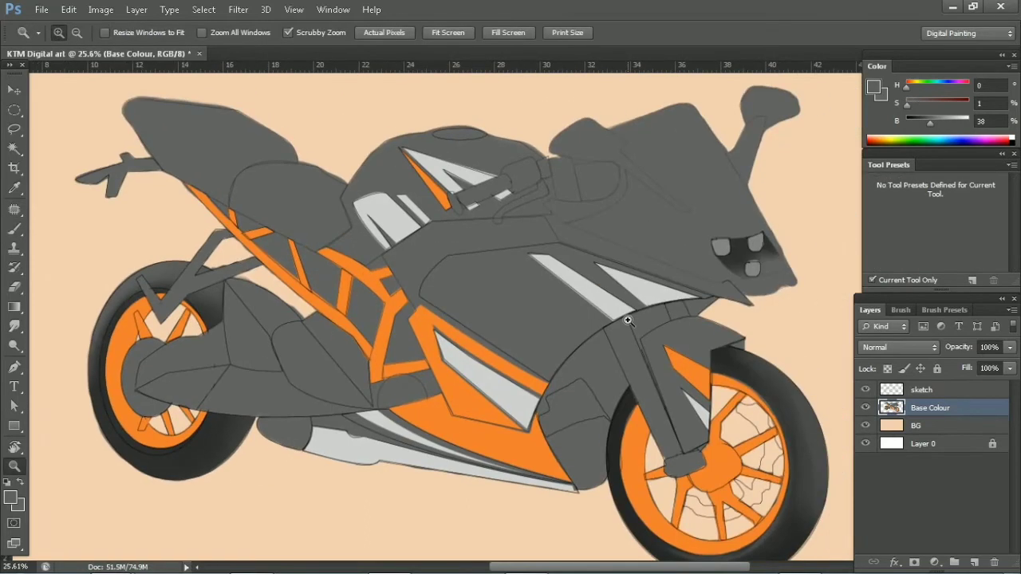
Shade the pen-selected mirror stalk in darker grey
left_click(794, 194)
key("p")
left_click(630, 221)
left_click(667, 285)
key("ctrl+Return")
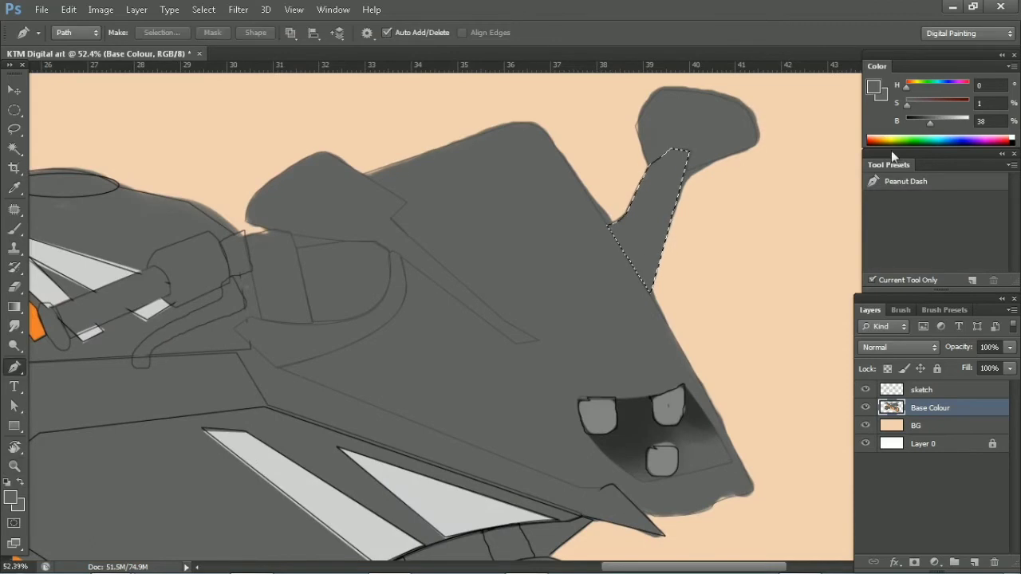
key("b")
left_click_drag(677, 160, 638, 271)
left_click(932, 126)
left_click_drag(661, 155, 642, 271)
key("ctrl+d")
Outline the mirror head with the Pen tool and load it as a selection
key("p")
left_click(634, 199)
left_click(621, 159)
left_click(638, 126)
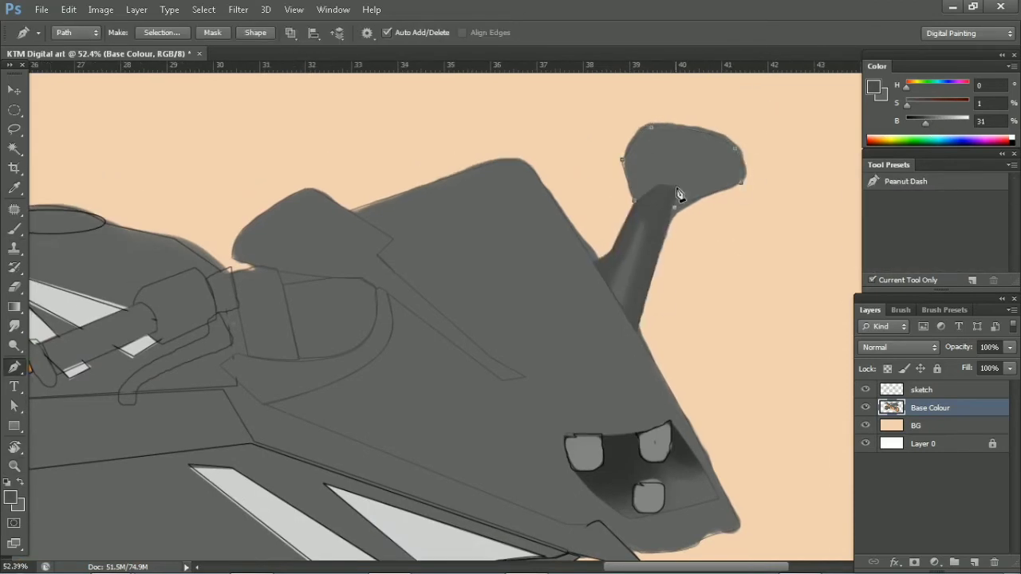
key("ctrl+Return")
key("b")
Shade the mirror head with a soft brush in dark, mid and light greys
key("ctrl+minus")
left_click(893, 201)
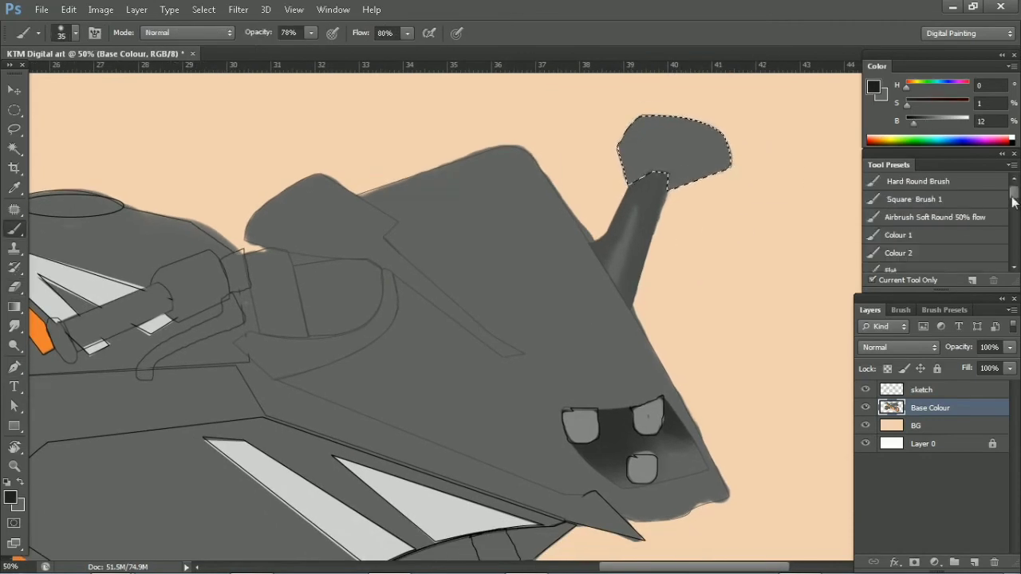
scroll(894, 202, "down", 3)
mouse_move(649, 160)
left_mouse_down()
mouse_move(631, 160)
mouse_move(729, 167)
mouse_move(684, 107)
mouse_move(722, 151)
mouse_move(649, 124)
mouse_move(721, 142)
mouse_move(672, 157)
left_mouse_up()
key("bracketleft")
key("bracketleft")
key("bracketleft")
left_click(641, 228, "alt")
left_click(649, 124, "alt")
left_click(638, 160, "alt")
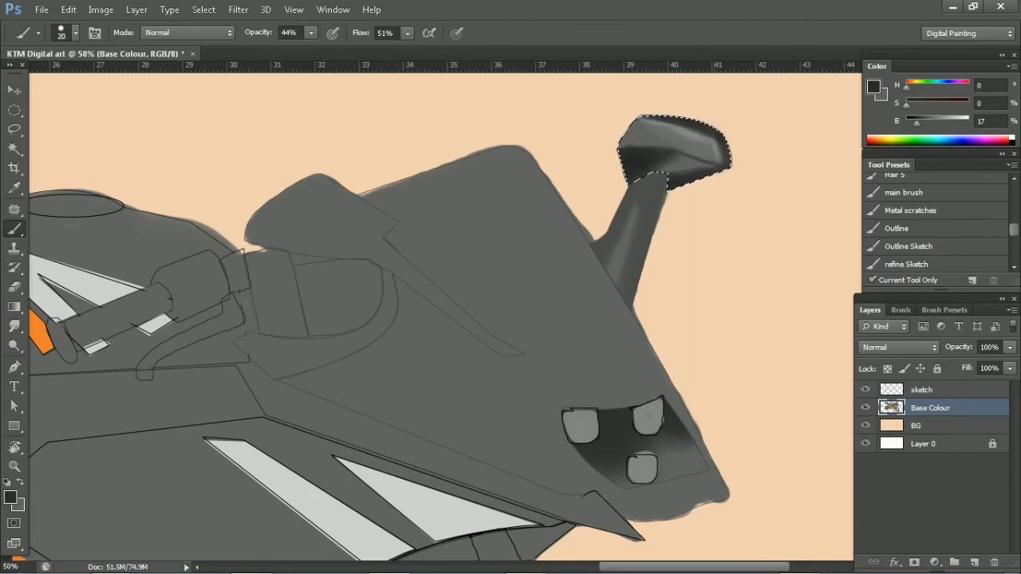
key("ctrl+d")
Add a new empty layer named 'refine colour'
key("p")
left_click(974, 561)
double_click(932, 411)
type("refine colour")
key("Return")
Pen-select the windscreen outline while working on the refine colour layer
left_click(367, 186)
left_click(394, 229)
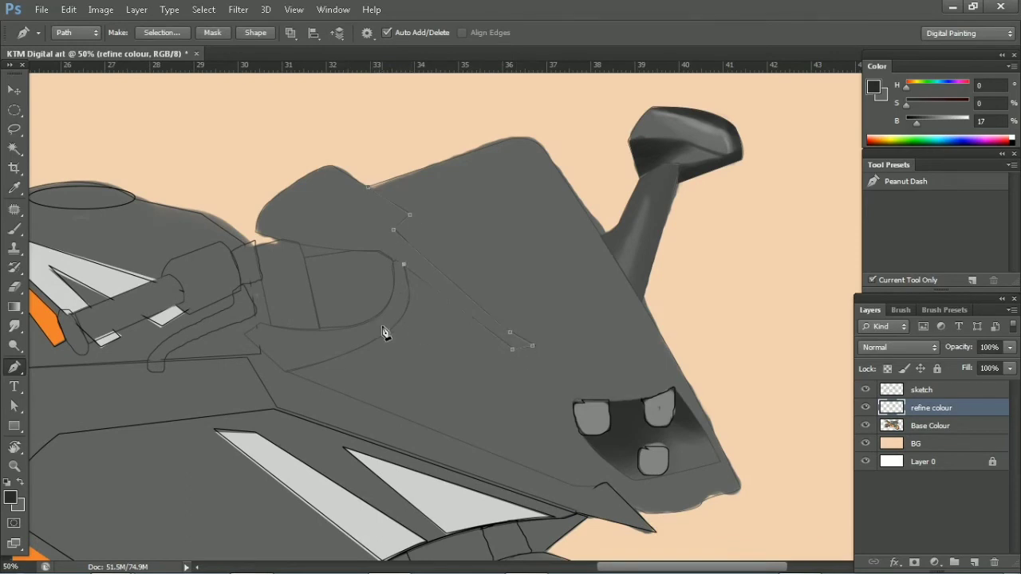
key("ctrl+Return")
key("alt+bracketleft")
key("e")
key("alt+bracketright")
key("alt+bracketright")
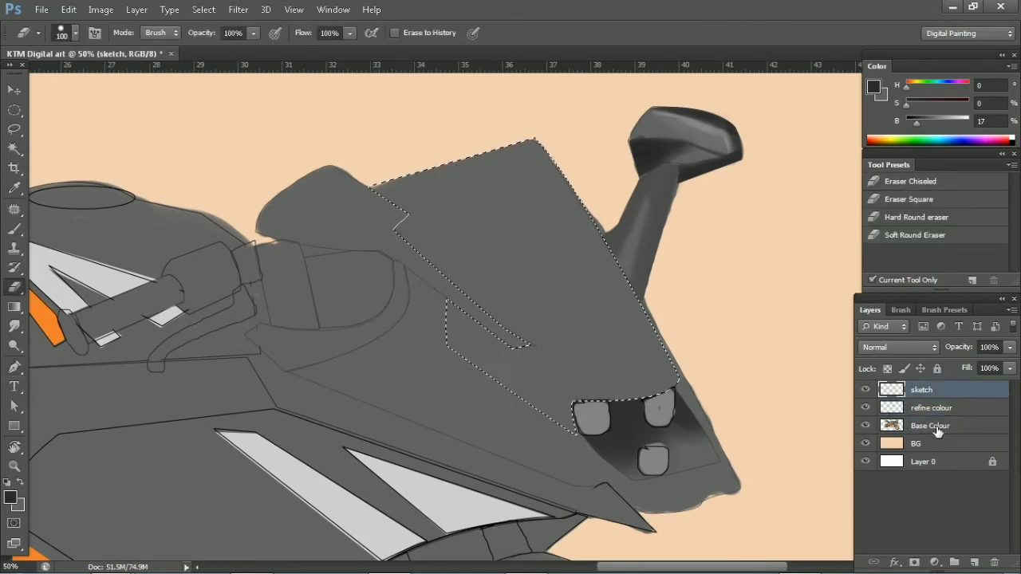
left_click(931, 407)
key("b")
Airbrush the selected windscreen in smooth, even light grey, then deselect
left_click_drag(916, 123, 949, 123)
left_click_drag(415, 216, 550, 159)
left_click_drag(407, 239, 574, 176)
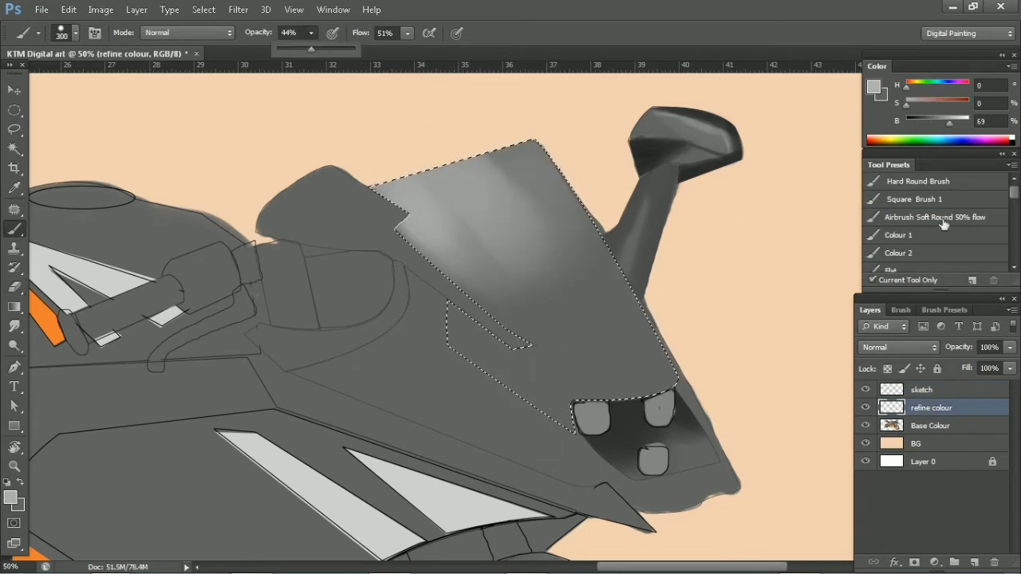
left_click_drag(494, 167, 574, 239)
mouse_move(446, 184)
left_mouse_down()
mouse_move(626, 228)
mouse_move(524, 353)
mouse_move(654, 383)
left_mouse_up()
key("bracketright")
key("bracketright")
key("bracketright")
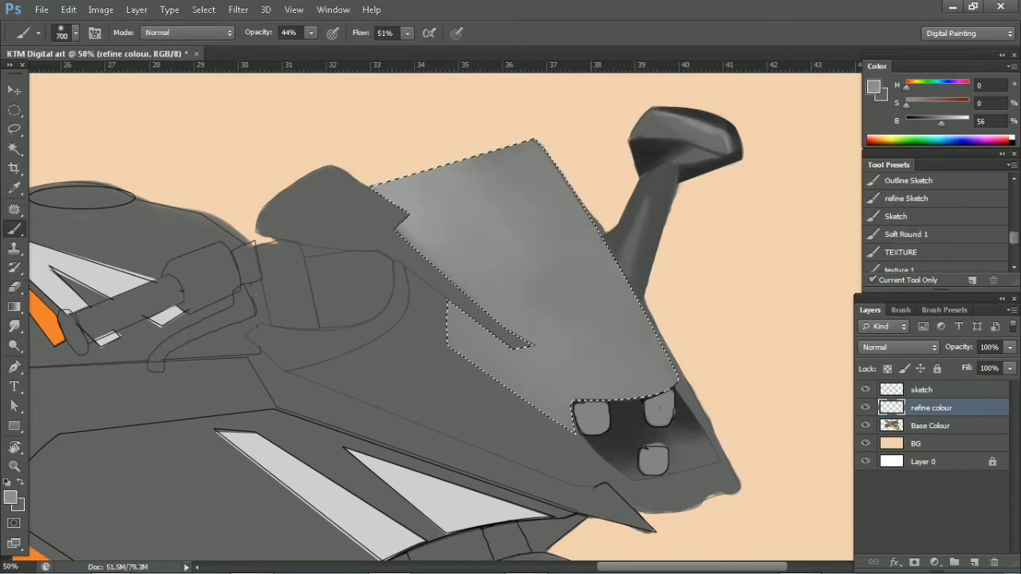
key("ctrl+d")
Select the inner windscreen shape and shade it in darker grey
key("p")
left_click(506, 230)
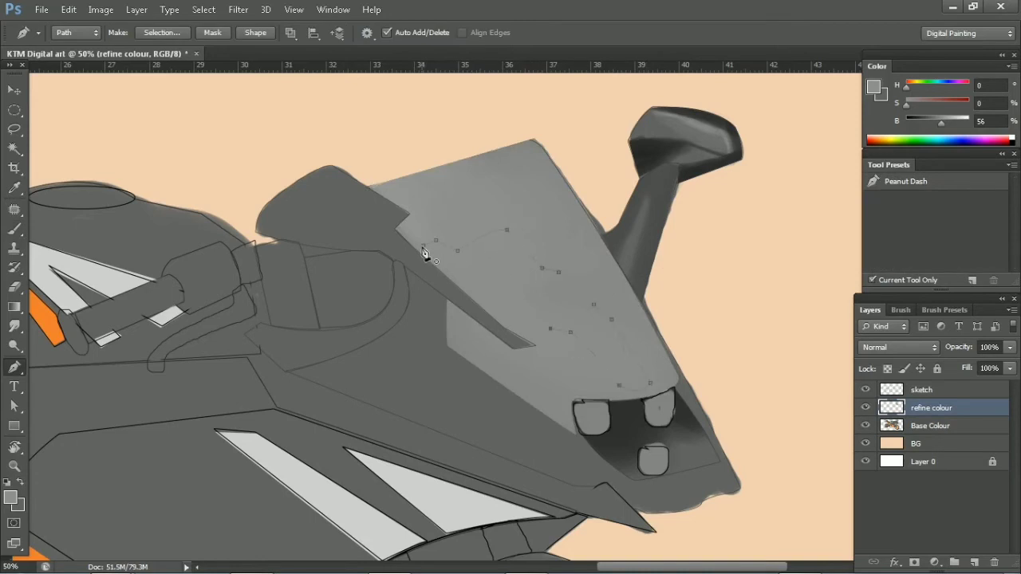
key("ctrl+Return")
key("b")
left_click_drag(447, 247, 630, 359)
left_click_drag(495, 263, 574, 303)
mouse_move(638, 375)
left_mouse_down()
mouse_move(449, 255)
mouse_move(553, 310)
mouse_move(630, 383)
left_mouse_up()
left_click_drag(559, 327, 626, 387)
key("ctrl+d")
Brush lighter grey strokes across the windscreen, sampling lighter and mid greys
key("bracketleft")
key("bracketleft")
key("bracketleft")
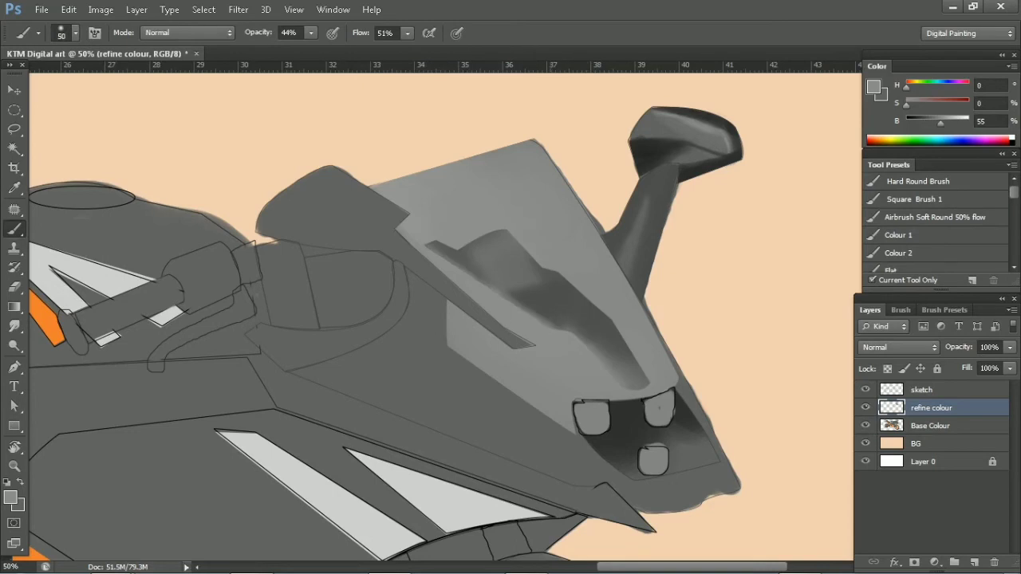
left_click_drag(558, 275, 638, 383)
left_click_drag(463, 243, 578, 315)
left_click(507, 215, "alt")
key("p")
key("b")
left_click(427, 189, "alt")
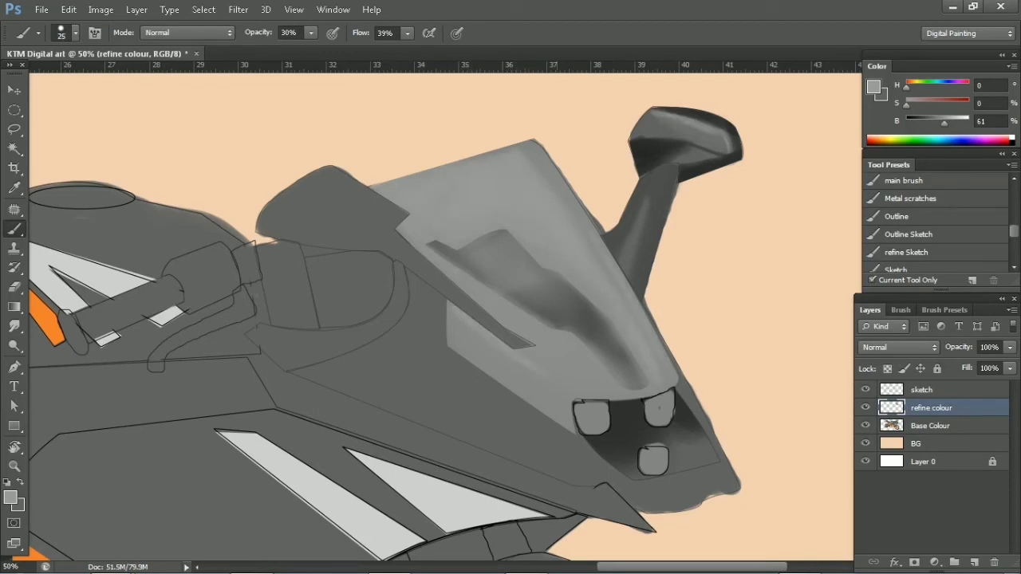
Lighten the upper windscreen, lower windscreen and headlight pods with soft grey strokes
key("bracketright")
key("bracketright")
key("bracketright")
left_click_drag(519, 178, 535, 236)
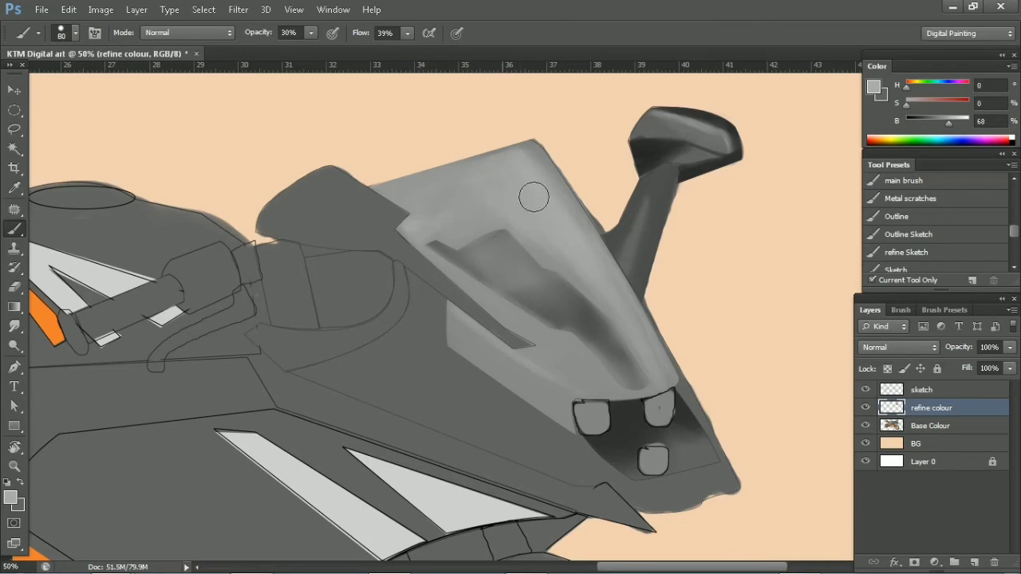
key("bracketright")
key("bracketright")
key("bracketright")
left_click_drag(443, 263, 595, 354)
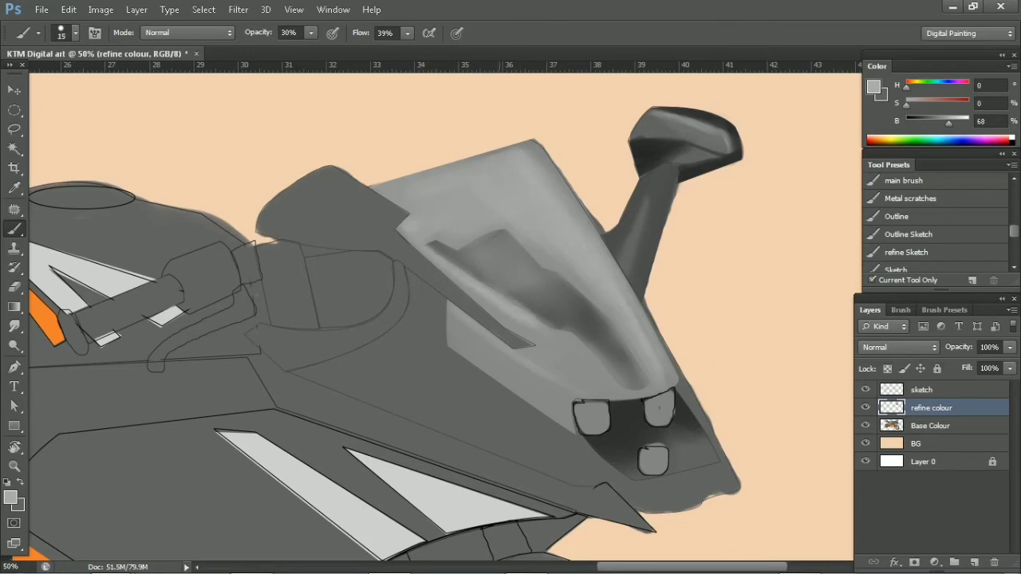
key("bracketleft")
key("bracketleft")
left_click_drag(603, 422, 658, 411)
mouse_move(653, 459)
left_mouse_down()
mouse_move(611, 347)
mouse_move(644, 375)
left_mouse_up()
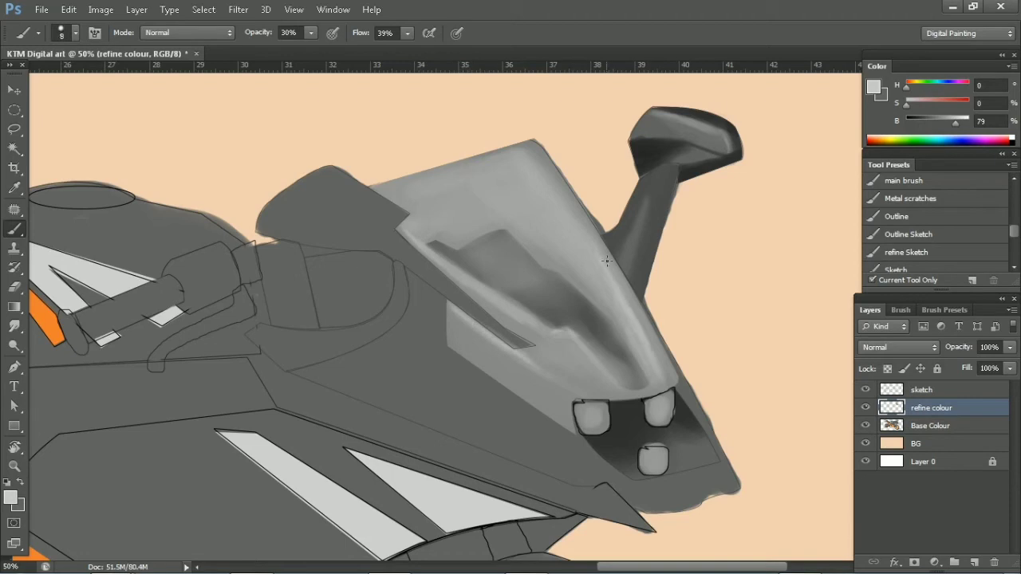
left_click_drag(558, 183, 614, 280)
Highlight the fairing's lower right edge, upper windscreen and adjacent side panel
key("bracketleft")
key("bracketleft")
key("bracketleft")
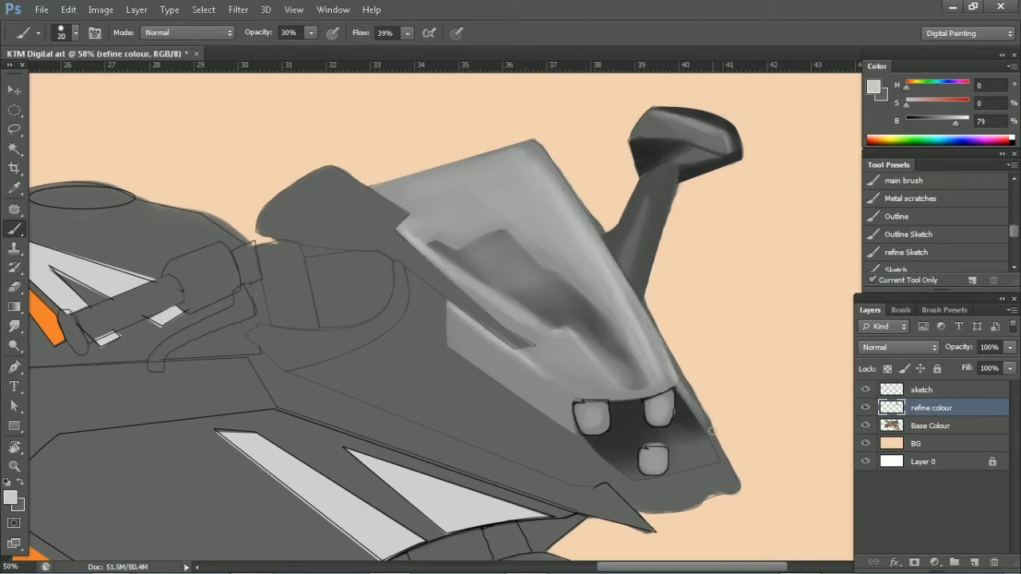
key("bracketleft")
key("bracketleft")
key("bracketleft")
left_click_drag(679, 444, 732, 482)
key("bracketright")
mouse_move(594, 275)
left_mouse_down()
mouse_move(547, 212)
mouse_move(491, 172)
left_mouse_up()
mouse_move(506, 240)
left_mouse_down()
mouse_move(474, 212)
mouse_move(494, 192)
left_mouse_up()
left_click_drag(491, 347, 511, 363)
Sample dark and mid greys from the mirror and darken its lower right
left_click(640, 277, "alt")
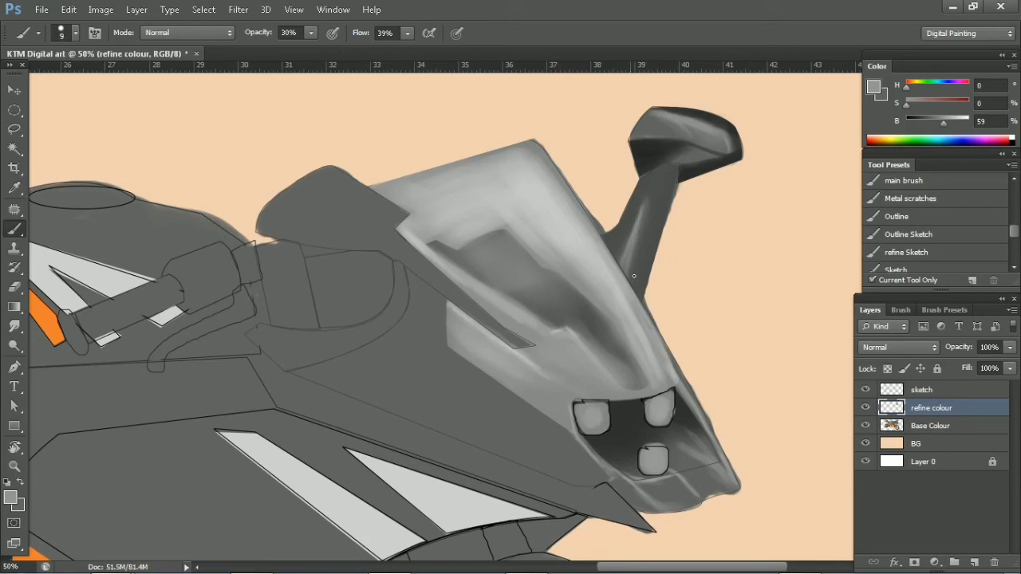
left_click(653, 152, "alt")
left_click(672, 135, "alt")
key("bracketleft")
left_click_drag(694, 153, 727, 144)
left_click(684, 164, "alt")
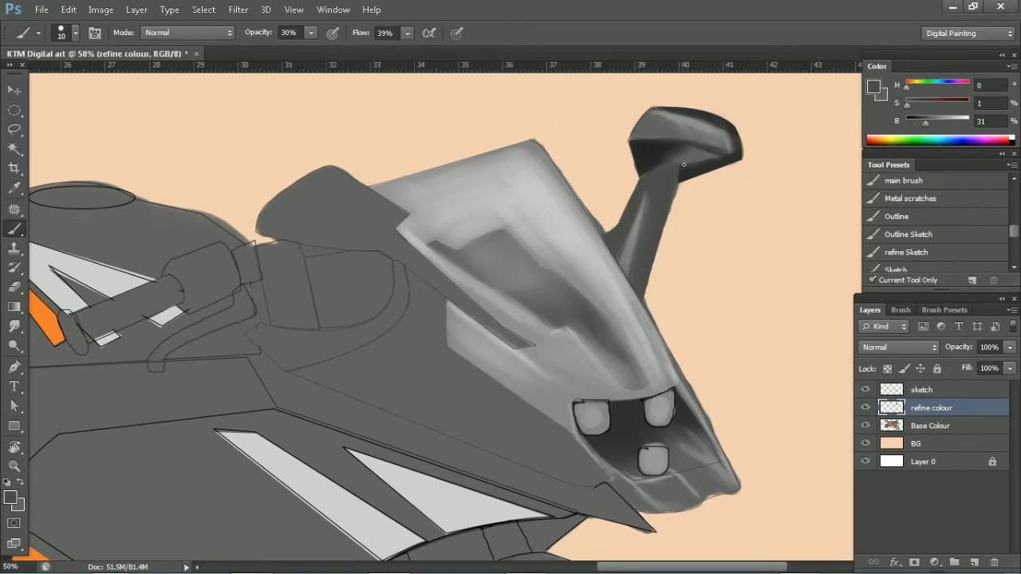
left_click(676, 132, "alt")
key("bracketright")
key("bracketright")
key("bracketright")
left_click(652, 168, "alt")
key("bracketleft")
key("bracketleft")
key("bracketleft")
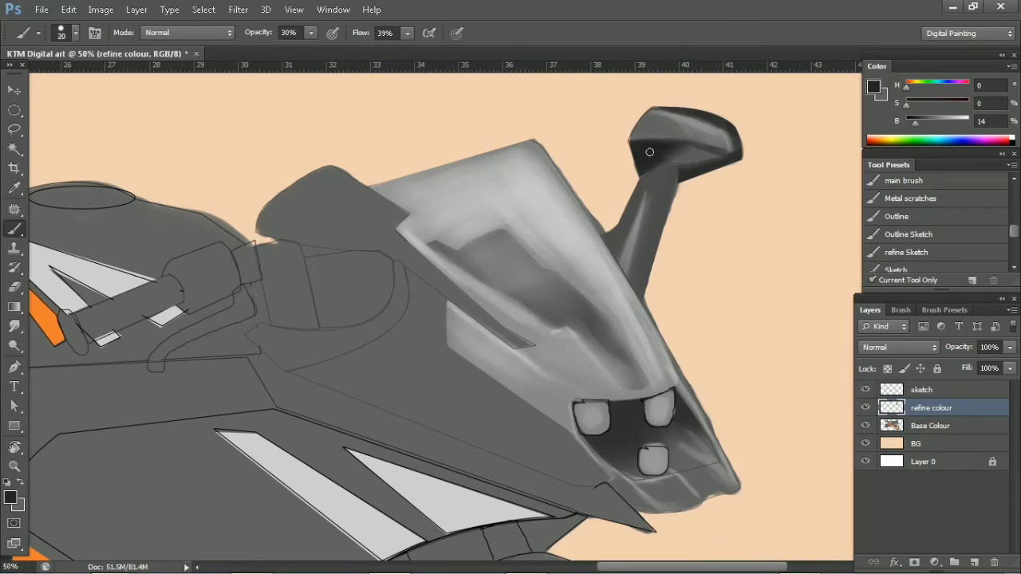
Sample near-black from the headlight recess and darken around the headlight pods
left_click(622, 425, "alt")
key("bracketright")
key("bracketright")
key("bracketright")
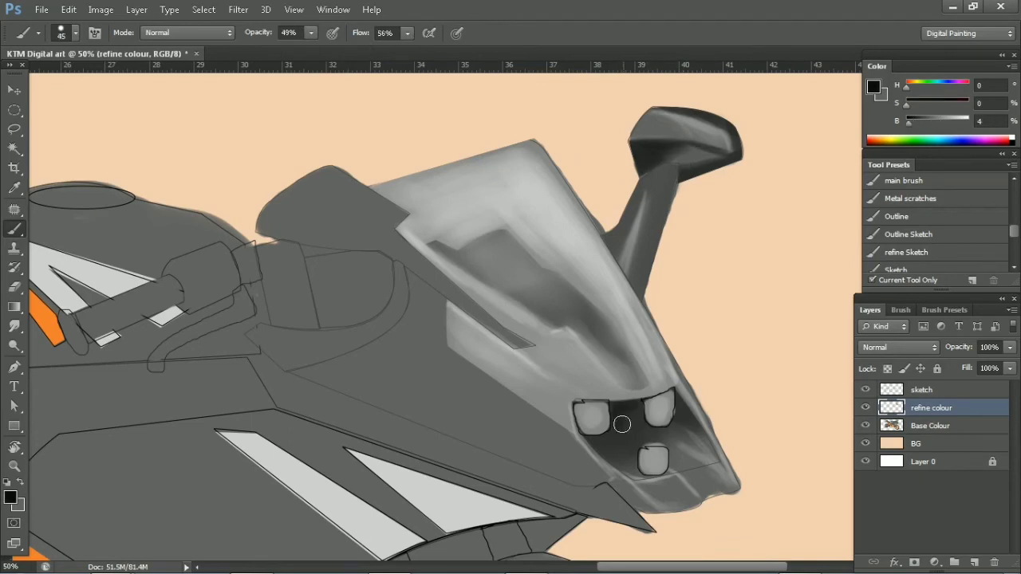
key("bracketleft")
mouse_move(624, 421)
left_mouse_down()
mouse_move(604, 453)
mouse_move(682, 399)
mouse_move(661, 433)
mouse_move(679, 422)
left_mouse_up()
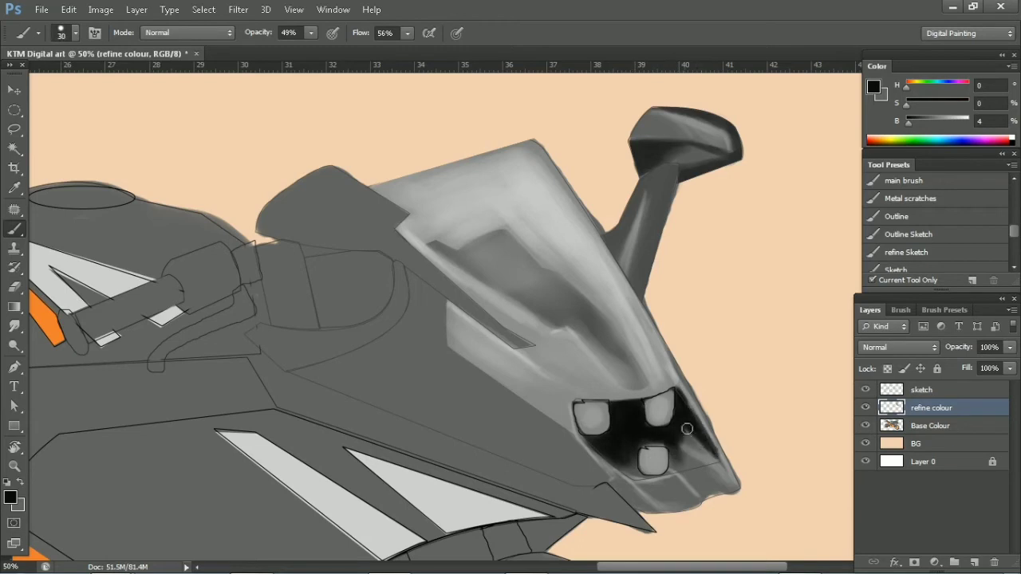
Outline the upper cowl piece and paint dark shading inside its selection
key("p")
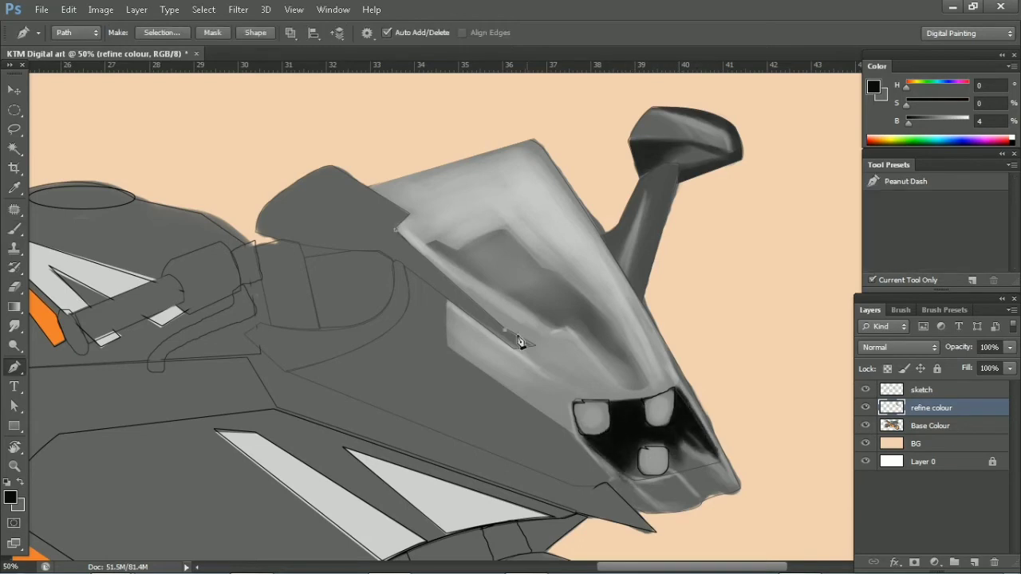
left_click(331, 174)
key("ctrl+Return")
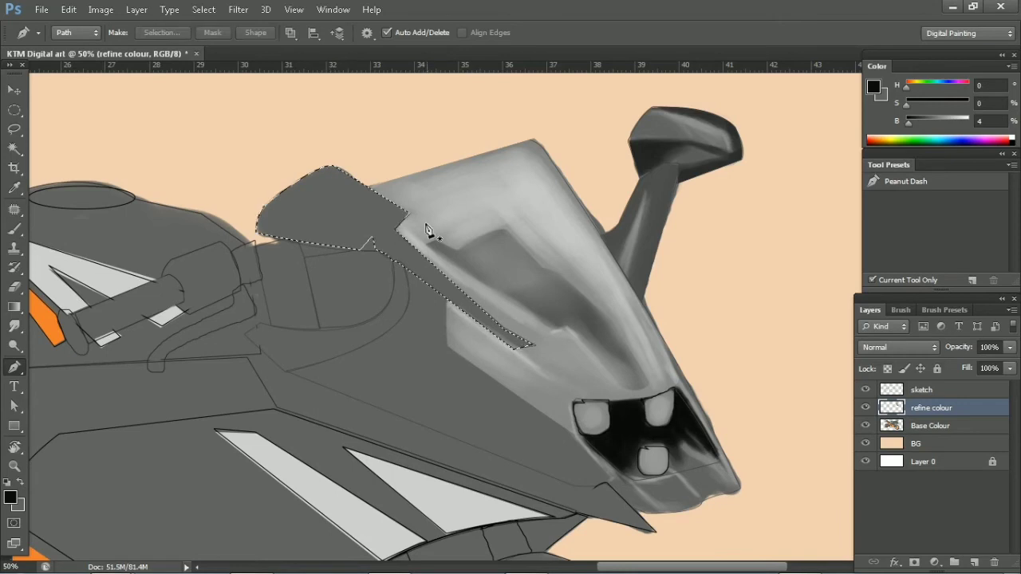
key("b")
key("bracketleft")
key("bracketleft")
key("bracketleft")
mouse_move(399, 269)
left_mouse_down()
mouse_move(505, 359)
mouse_move(342, 231)
mouse_move(308, 361)
left_mouse_up()
key("ctrl+d")
Outline the inner fairing panel with the Pen and shade it dark
key("p")
left_click(403, 267)
left_click(446, 299)
left_click(451, 335)
left_click(287, 373)
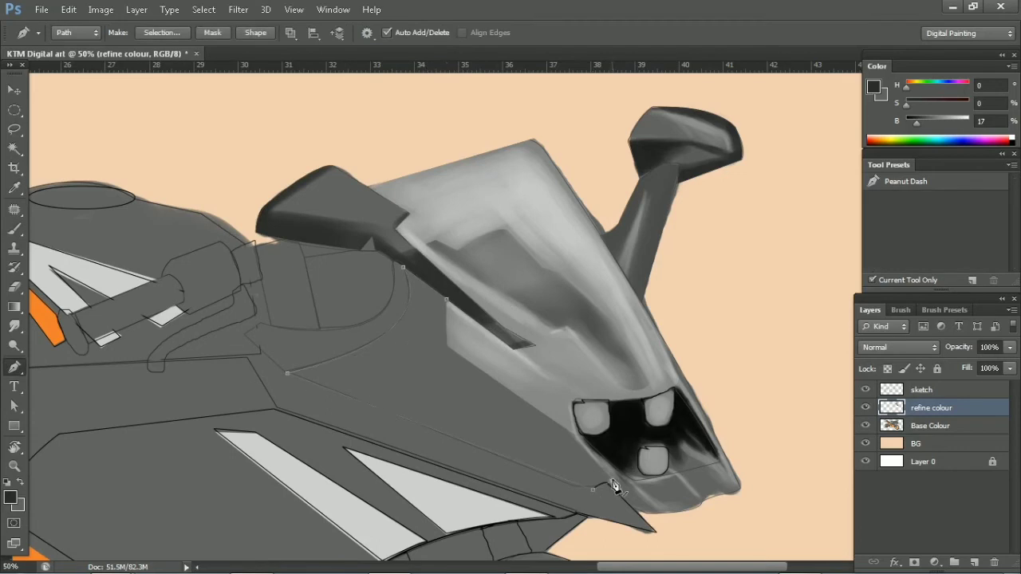
left_click(447, 302)
key("ctrl+Return")
key("b")
mouse_move(419, 303)
left_mouse_down()
mouse_move(590, 471)
mouse_move(366, 363)
left_mouse_up()
Build up dark and lighter grey shading across the panel's lower and right parts
key("bracketleft")
key("bracketleft")
key("bracketleft")
left_click_drag(590, 470, 479, 375)
mouse_move(414, 335)
left_mouse_down()
mouse_move(558, 422)
mouse_move(658, 459)
left_mouse_up()
mouse_move(558, 415)
left_mouse_down()
mouse_move(415, 423)
mouse_move(606, 487)
mouse_move(357, 370)
mouse_move(598, 483)
left_mouse_up()
left_click_drag(543, 415, 607, 486)
left_click_drag(394, 287, 558, 423)
mouse_move(558, 423)
left_mouse_down()
mouse_move(413, 400)
mouse_move(606, 482)
left_mouse_up()
left_click_drag(462, 359, 558, 407)
left_click_drag(574, 447, 399, 423)
left_click_drag(606, 482, 319, 387)
key("ctrl+d")
Select the curved cockpit recess, fill it dark and add mid-grey highlights
key("p")
left_click_drag(470, 287, 476, 289)
left_click_drag(412, 359, 334, 347)
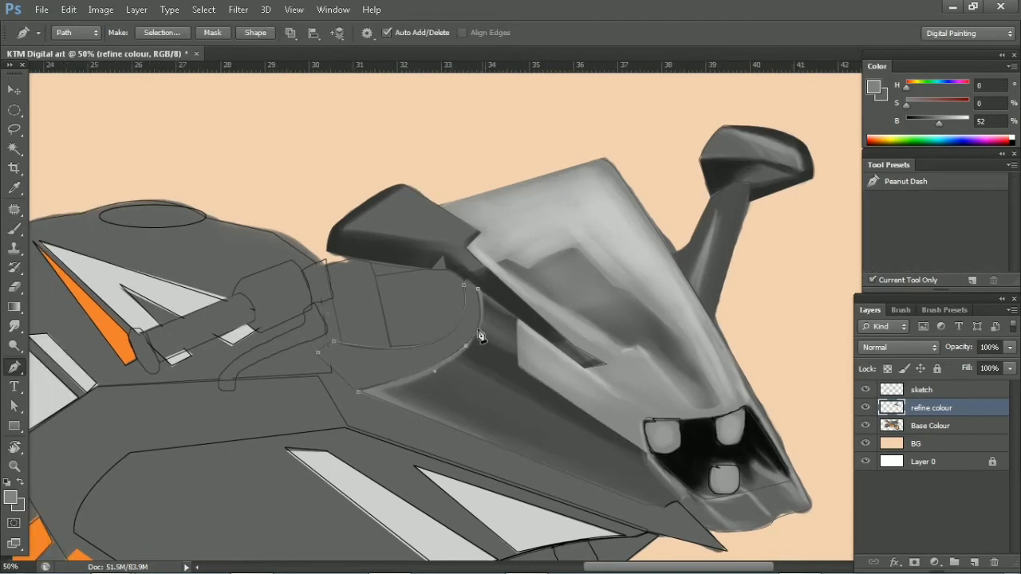
key("ctrl+Return")
key("b")
mouse_move(481, 336)
left_mouse_down()
mouse_move(467, 273)
mouse_move(467, 342)
mouse_move(365, 386)
left_mouse_up()
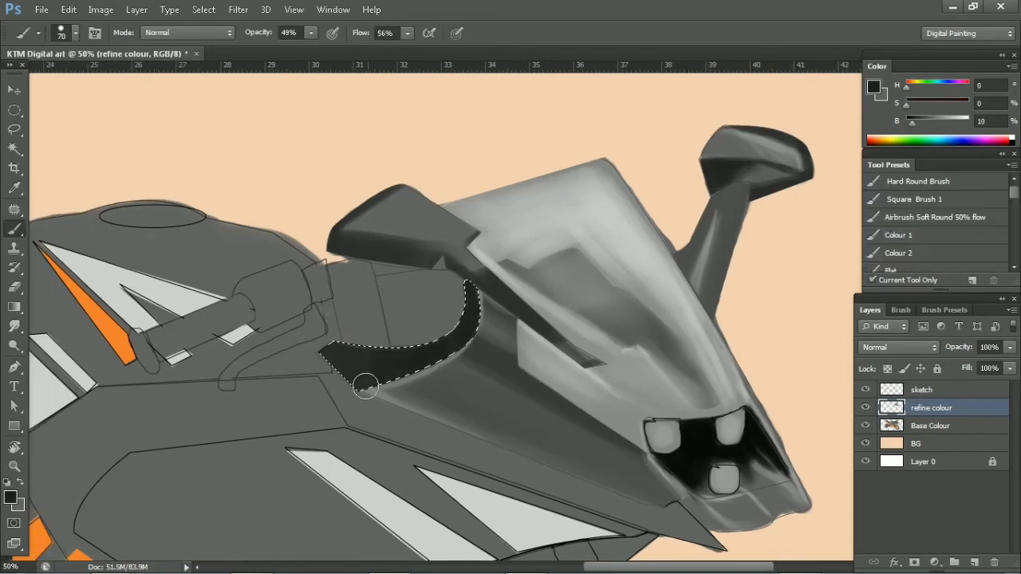
left_click(485, 337, "alt")
left_click_drag(455, 397, 484, 261)
Shade a newly selected area dark and fill the headlight cavity with near-black
key("p")
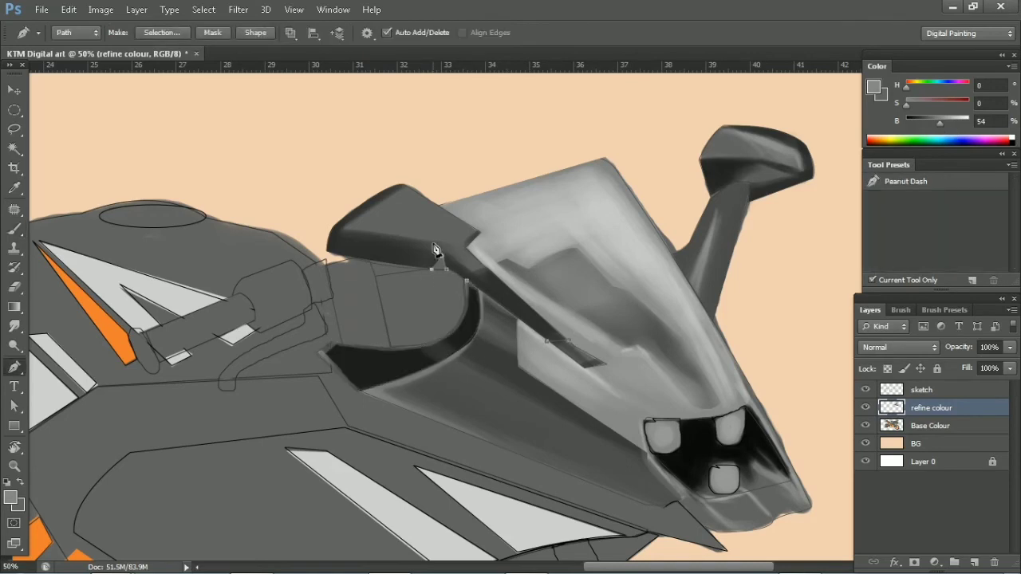
key("b")
key("ctrl+Return")
mouse_move(613, 418)
left_mouse_down()
mouse_move(535, 395)
mouse_move(548, 383)
left_mouse_up()
key("p")
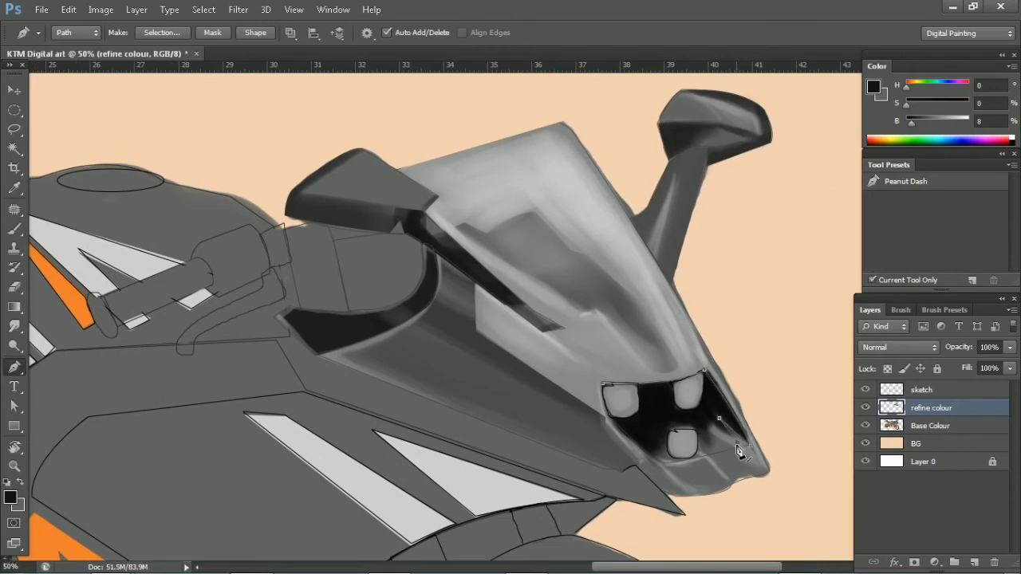
left_click(10, 497)
left_click(540, 200)
key("b")
key("ctrl+Return")
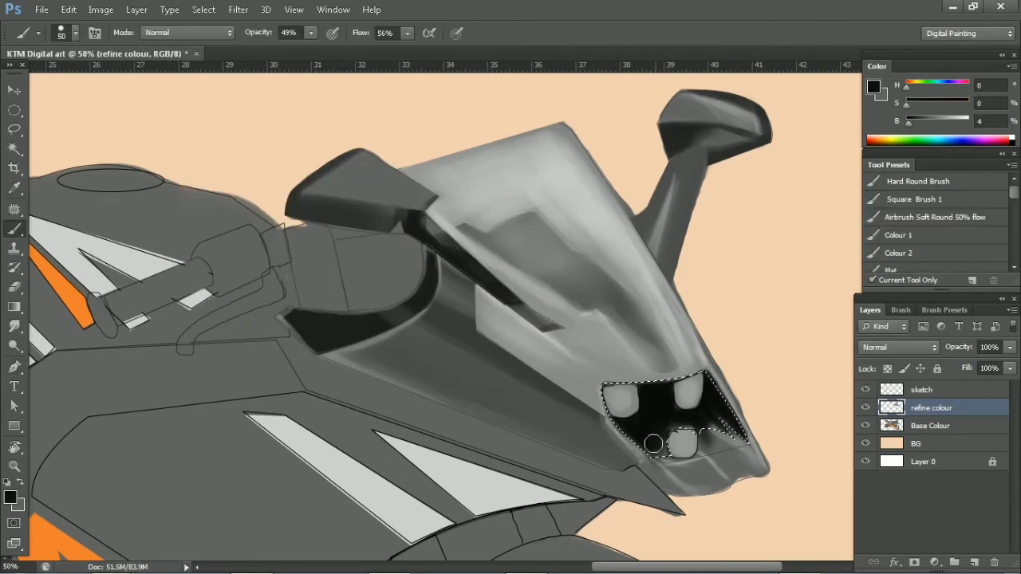
key("ctrl+d")
Shade the panel beside the windscreen dark
key("p")
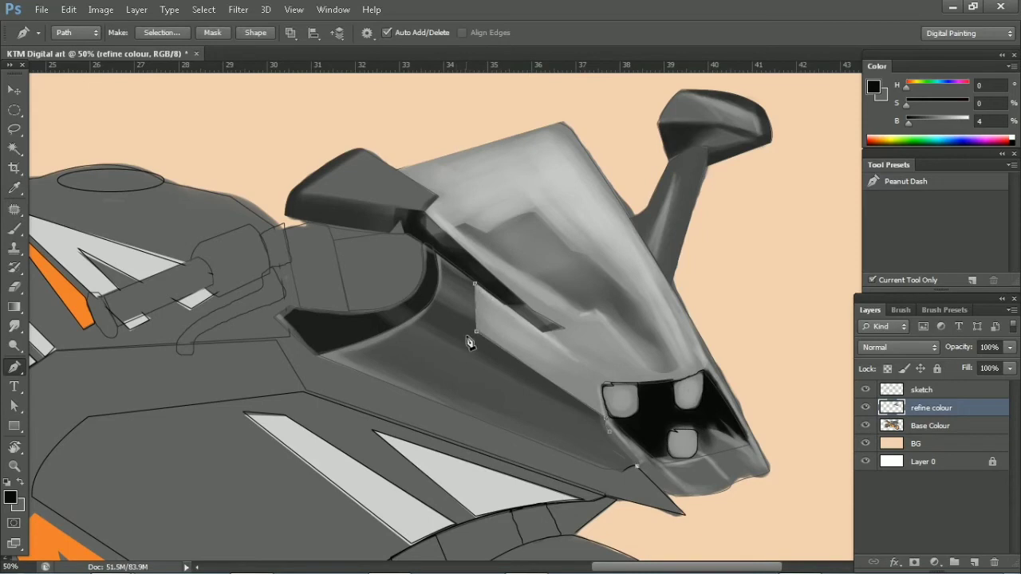
key("b")
key("ctrl+Return")
mouse_move(460, 337)
left_mouse_down()
mouse_move(439, 315)
mouse_move(451, 266)
left_mouse_up()
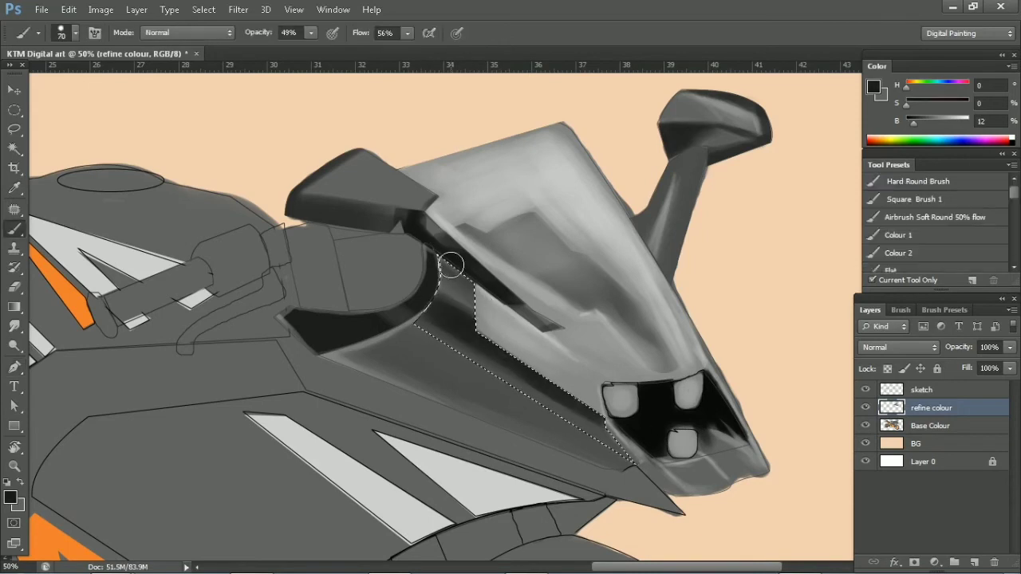
key("ctrl+d")
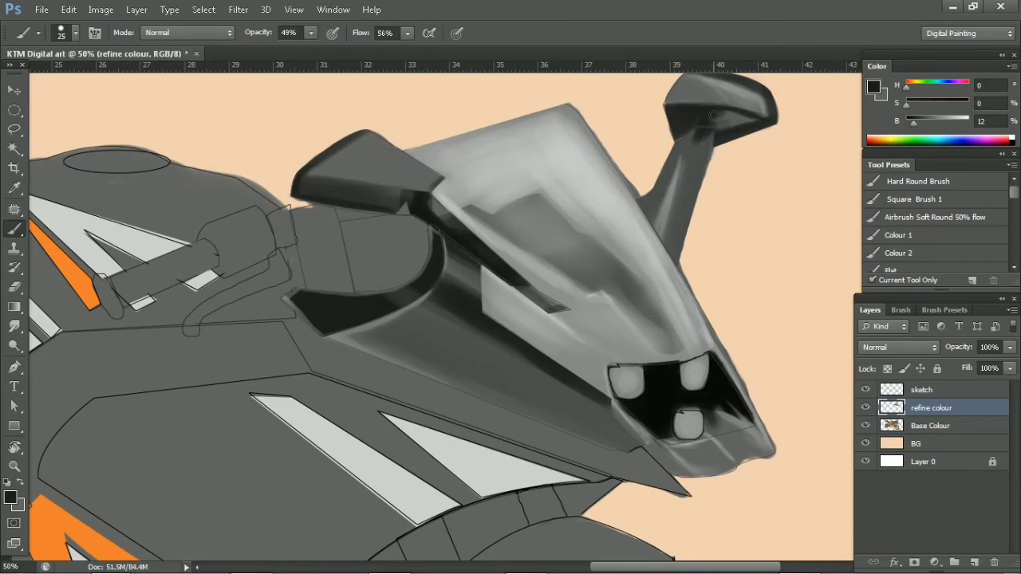
left_click_drag(712, 116, 700, 130)
Shade the panel behind the windscreen and darken the headlight housing's top edge
key("p")
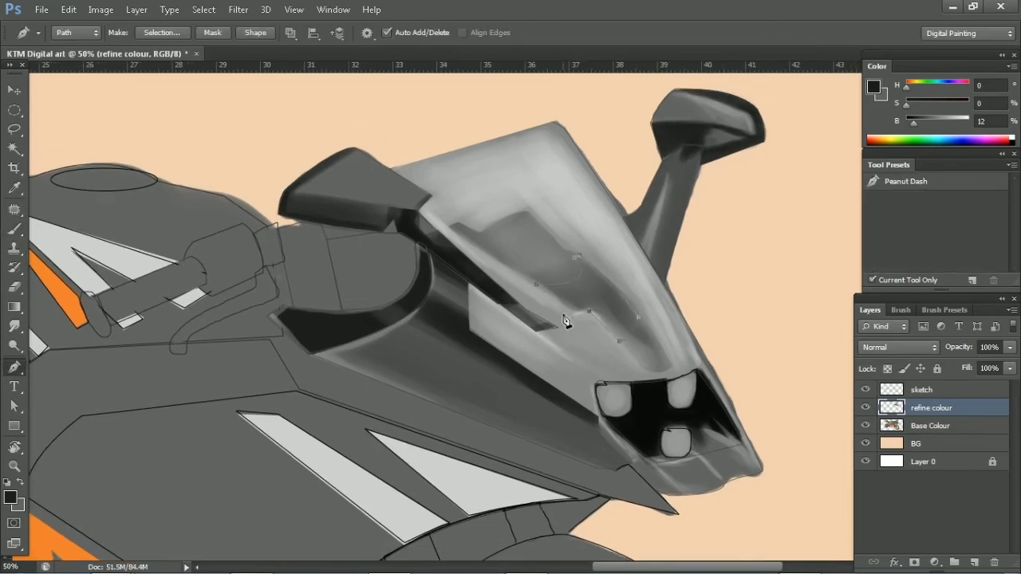
key("b")
key("ctrl+Return")
left_click_drag(757, 492, 780, 478)
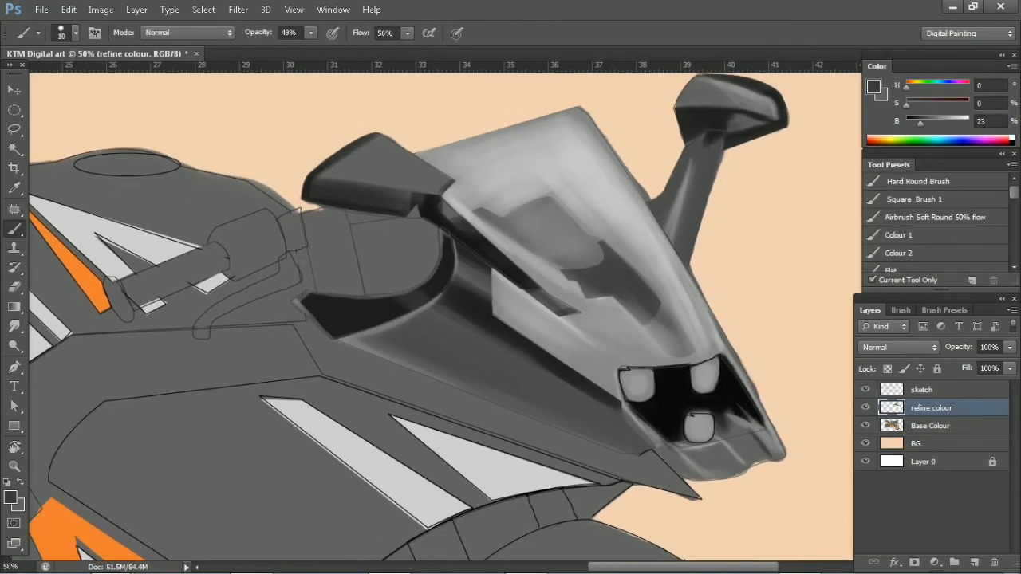
left_click(682, 444, "alt")
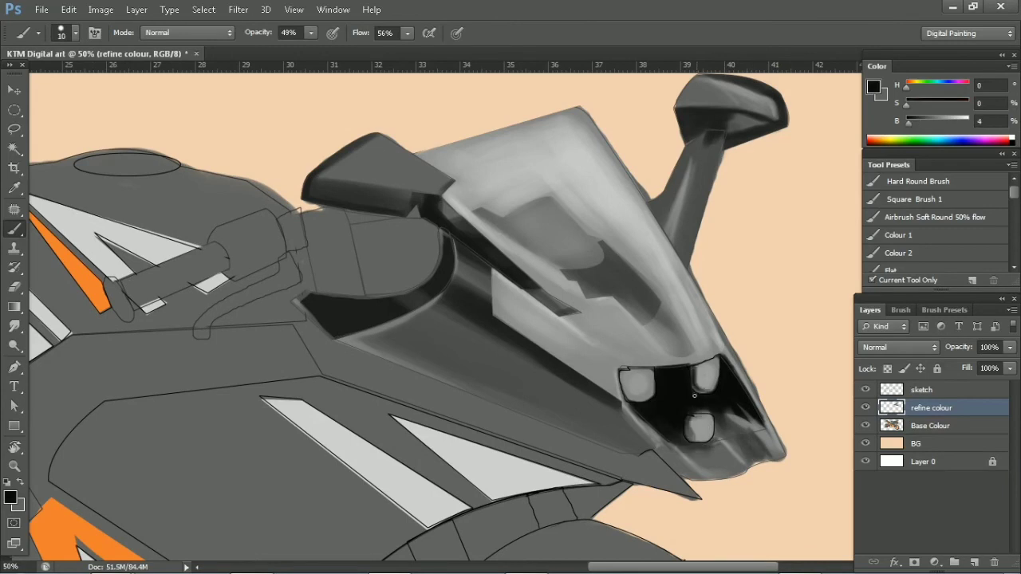
left_click_drag(631, 368, 718, 351)
left_click(689, 296, "alt")
key("bracketright")
key("bracketright")
key("bracketright")
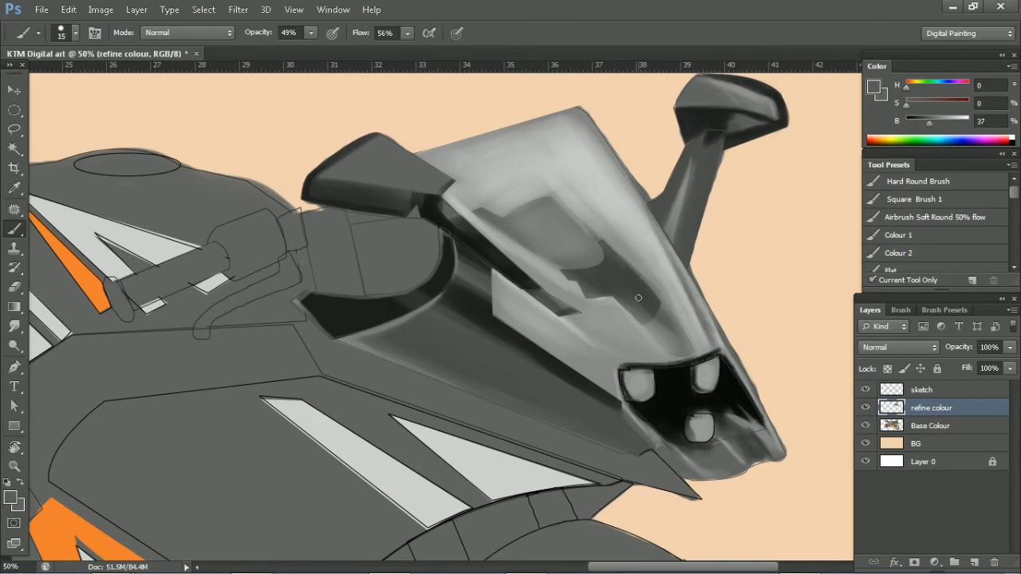
Paint a dark stroke left of the windscreen and shade the mirror housing
mouse_move(351, 216)
left_mouse_down()
mouse_move(374, 279)
mouse_move(365, 262)
mouse_move(423, 287)
mouse_move(435, 279)
left_mouse_up()
key("bracketleft")
key("bracketleft")
key("bracketleft")
key("bracketleft")
mouse_move(381, 194)
left_mouse_down()
mouse_move(335, 184)
mouse_move(355, 164)
left_mouse_up()
left_click(343, 180, "alt")
left_click_drag(431, 182, 348, 190)
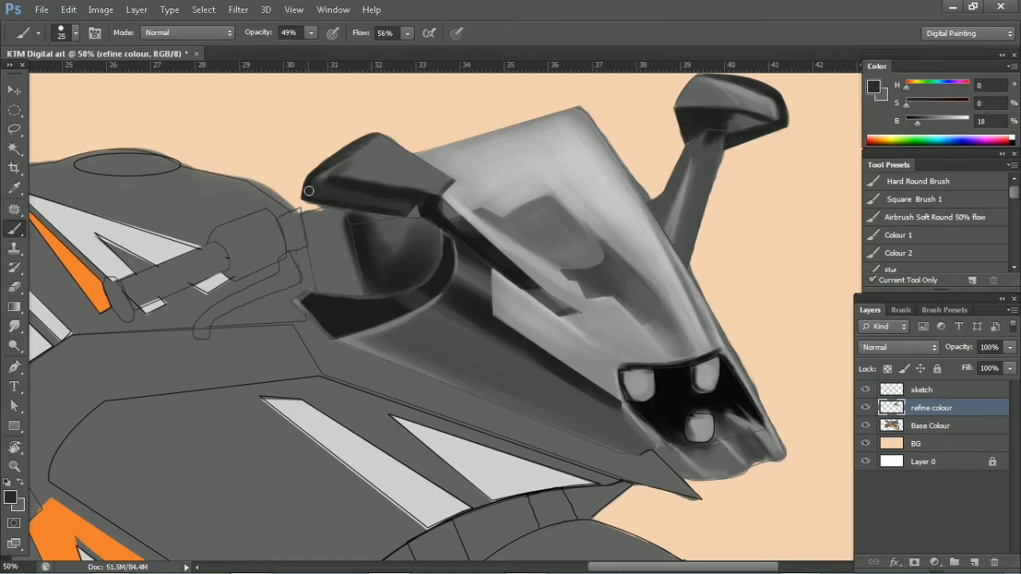
key("p")
key("b")
left_click_drag(677, 120, 725, 120)
Outline the cockpit interior and shade it dark with a larger brush
key("z")
mouse_move(741, 240)
left_mouse_down()
mouse_move(563, 280)
mouse_move(540, 381)
left_mouse_up()
key("p")
key("b")
key("p")
left_click(326, 292)
left_click_drag(459, 236, 437, 287)
left_click(323, 292)
key("ctrl+Return")
key("b")
key("bracketright")
key("bracketright")
key("bracketright")
left_click_drag(451, 239, 387, 292)
Add more cockpit interior shading with the brush at 52% opacity and 47% flow
key("ctrl+d")
mouse_move(443, 257)
left_mouse_down()
mouse_move(489, 272)
mouse_move(456, 289)
mouse_move(440, 250)
mouse_move(431, 300)
left_mouse_up()
left_click(489, 272, "alt")
key("bracketleft")
key("bracketleft")
key("5")
key("2")
key("shift+4")
key("shift+7")
key("bracketleft")
key("bracketleft")
key("bracketleft")
left_click(431, 300, "alt")
mouse_move(478, 275)
left_mouse_down()
mouse_move(444, 228)
mouse_move(375, 295)
left_mouse_up()
mouse_move(414, 231)
left_mouse_down()
mouse_move(406, 258)
mouse_move(400, 235)
left_mouse_up()
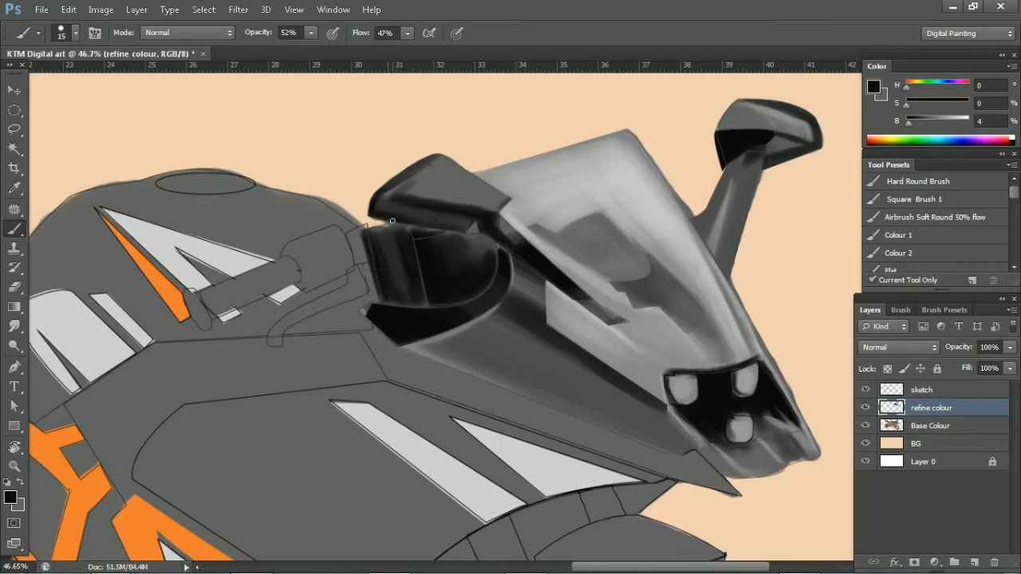
Paint a dark line along the visor top and soft near-black cockpit shading
left_click_drag(407, 191, 498, 206)
key("bracketleft")
key("bracketleft")
key("bracketleft")
left_click(487, 252, "alt")
left_click_drag(486, 253, 482, 271)
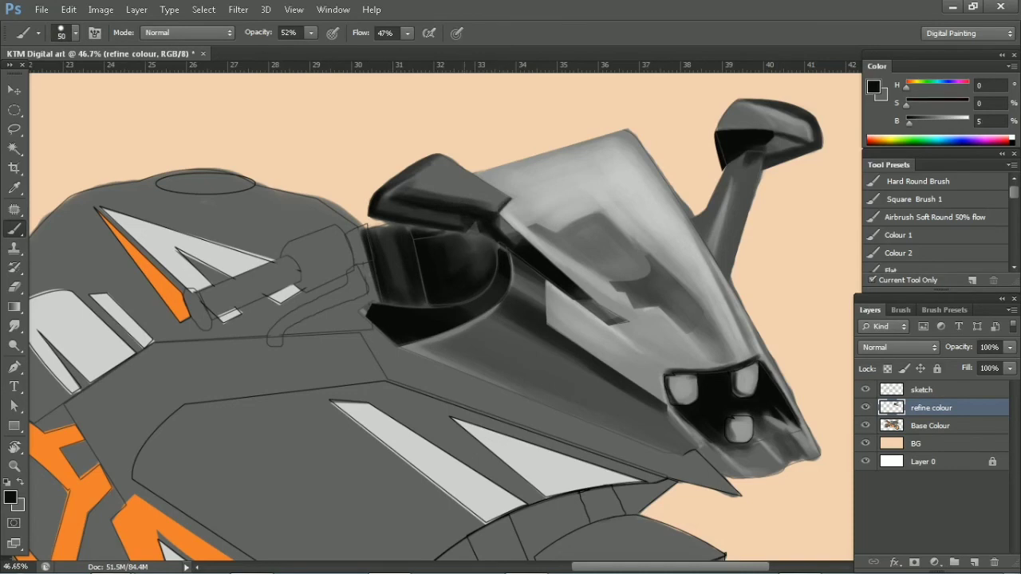
Darken the handlebar, grip and brake lever with sampled dark greys
mouse_move(307, 239)
left_mouse_down()
mouse_move(343, 267)
mouse_move(341, 249)
left_mouse_up()
key("bracketright")
left_click_drag(209, 299, 296, 280)
key("bracketright")
left_click(311, 271, "alt")
left_click_drag(199, 319, 196, 300)
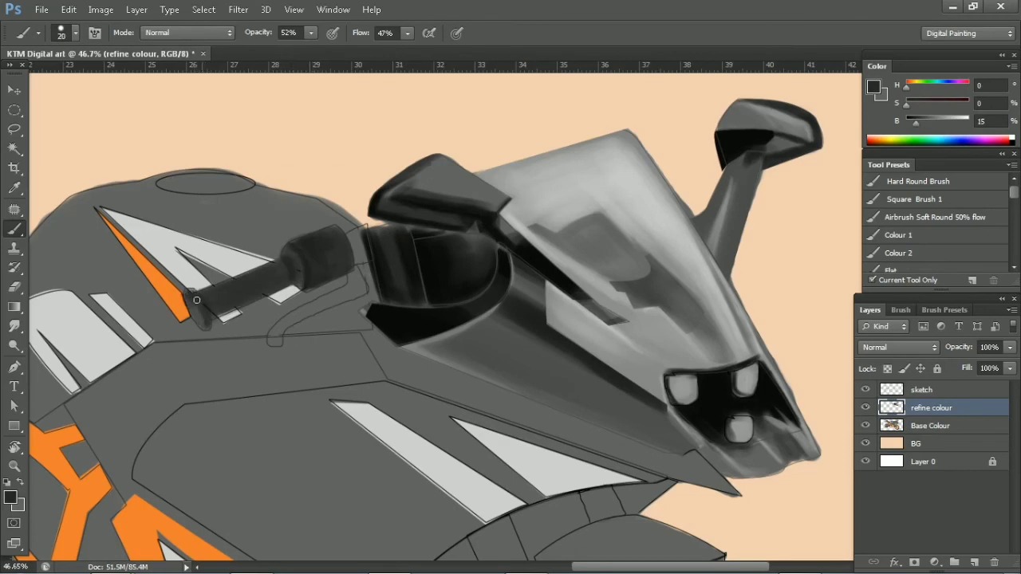
left_click_drag(271, 334, 359, 290)
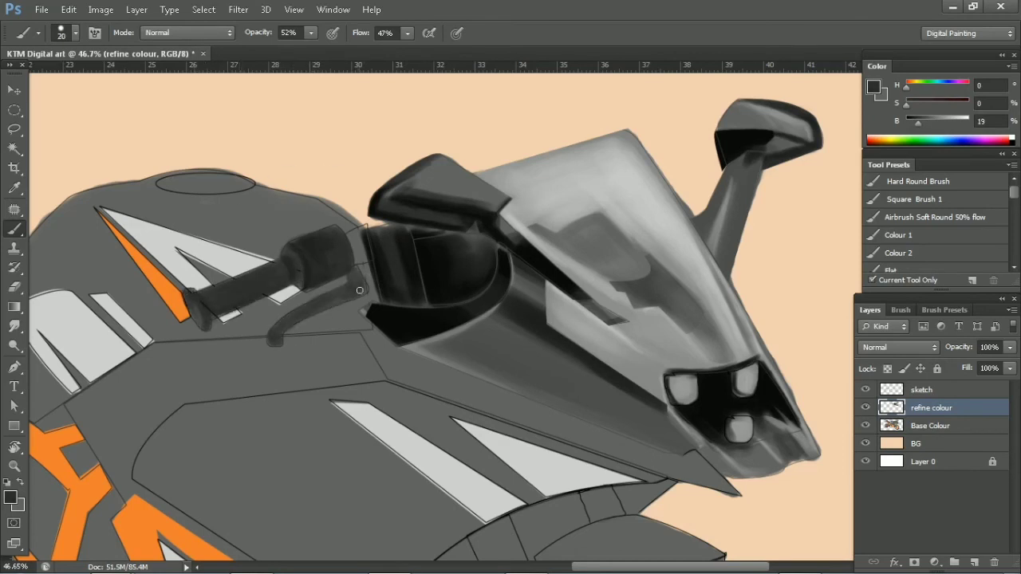
left_click(323, 236, "alt")
left_click_drag(323, 236, 351, 271)
left_click(319, 263, "alt")
left_click_drag(287, 276, 232, 300)
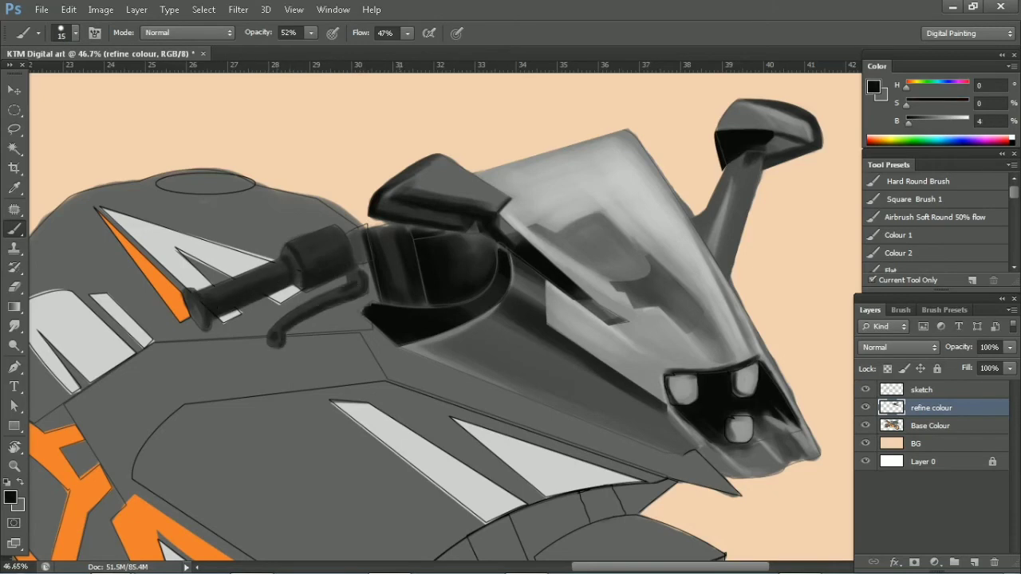
Soften the cockpit shading and shade the upper cowl's lower edge
left_click_drag(435, 262, 478, 271)
left_click(470, 251, "alt")
mouse_move(399, 215)
left_mouse_down()
mouse_move(463, 207)
mouse_move(486, 184)
left_mouse_up()
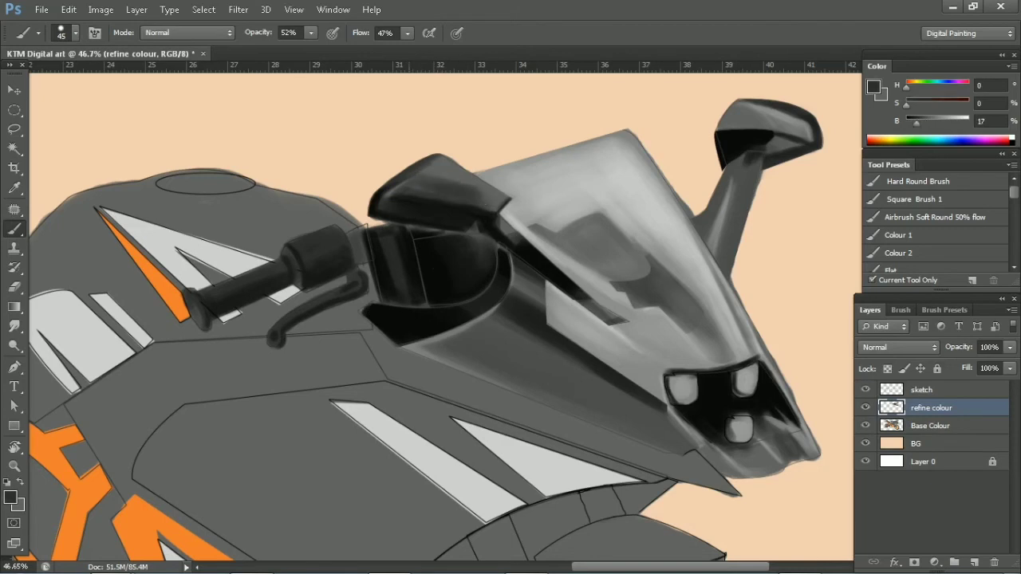
left_click_drag(431, 203, 494, 172)
key("bracketright")
key("bracketright")
key("bracketright")
Select the Pen-outlined side fairing panel and lay in broad dark shading
key("p")
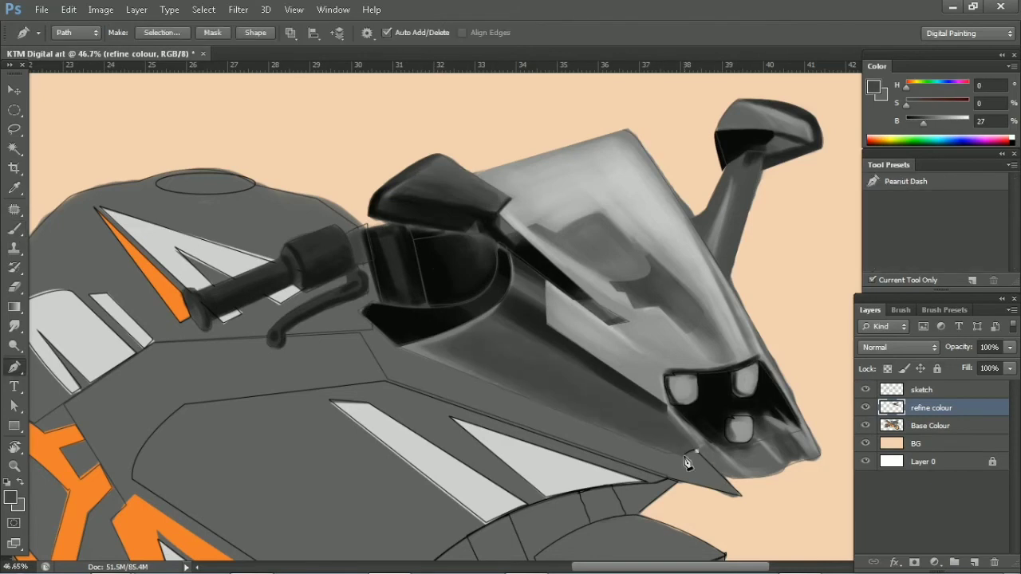
scroll(269, 357, "down", 3)
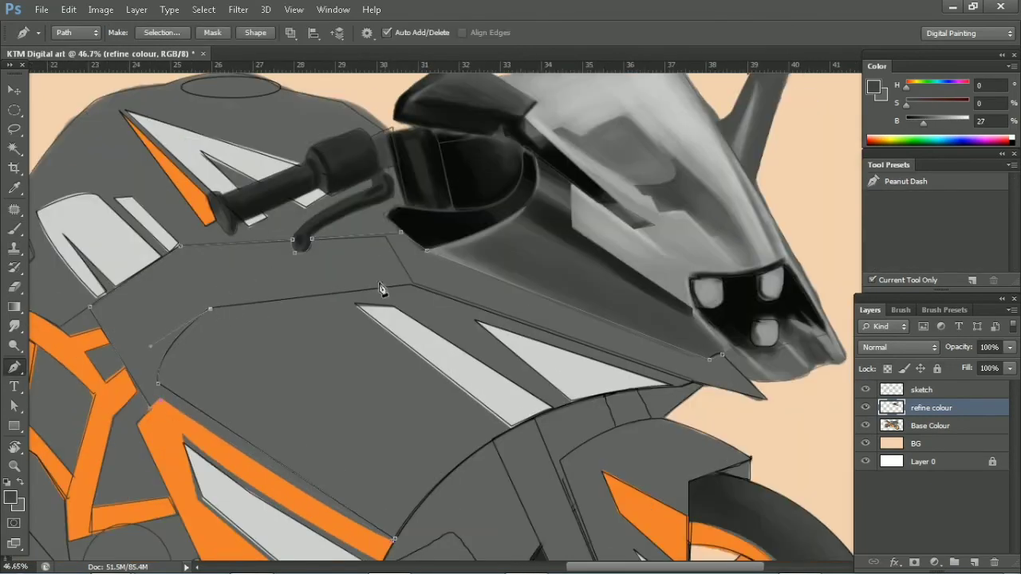
key("ctrl+Return")
key("b")
left_click_drag(622, 343, 478, 287)
mouse_move(558, 319)
left_mouse_down()
mouse_move(406, 290)
mouse_move(217, 297)
mouse_move(216, 338)
left_mouse_up()
Darken the panel's upper band and left part with sampled darker greys
left_click(399, 258, "alt")
key("bracketleft")
left_click_drag(413, 287, 353, 319)
left_click(393, 399, "alt")
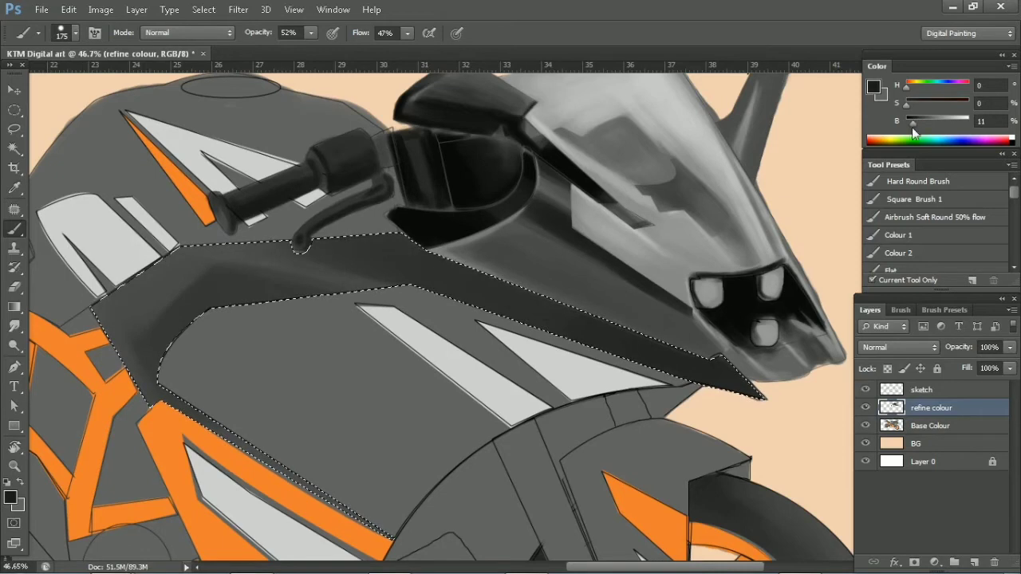
left_click(718, 359, "alt")
key("bracketleft")
key("bracketleft")
left_click_drag(250, 290, 156, 335)
Lighten the upper band, then darken and blend the left and upper bands
key("bracketleft")
key("bracketleft")
left_click(467, 284, "alt")
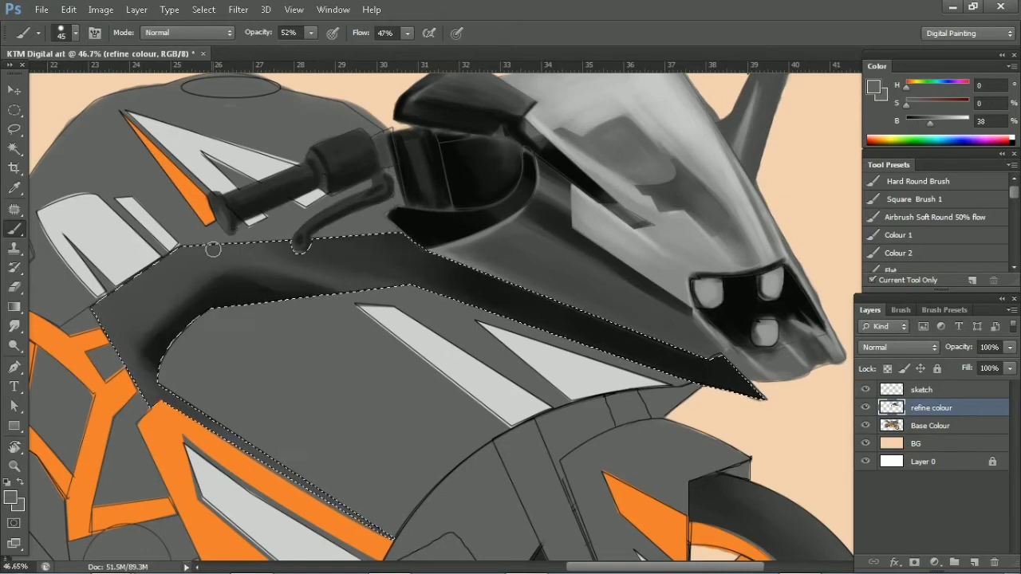
left_click_drag(212, 247, 406, 259)
left_click(126, 333, "alt")
mouse_move(128, 335)
left_mouse_down()
mouse_move(199, 303)
mouse_move(271, 295)
left_mouse_up()
left_click_drag(343, 272, 223, 295)
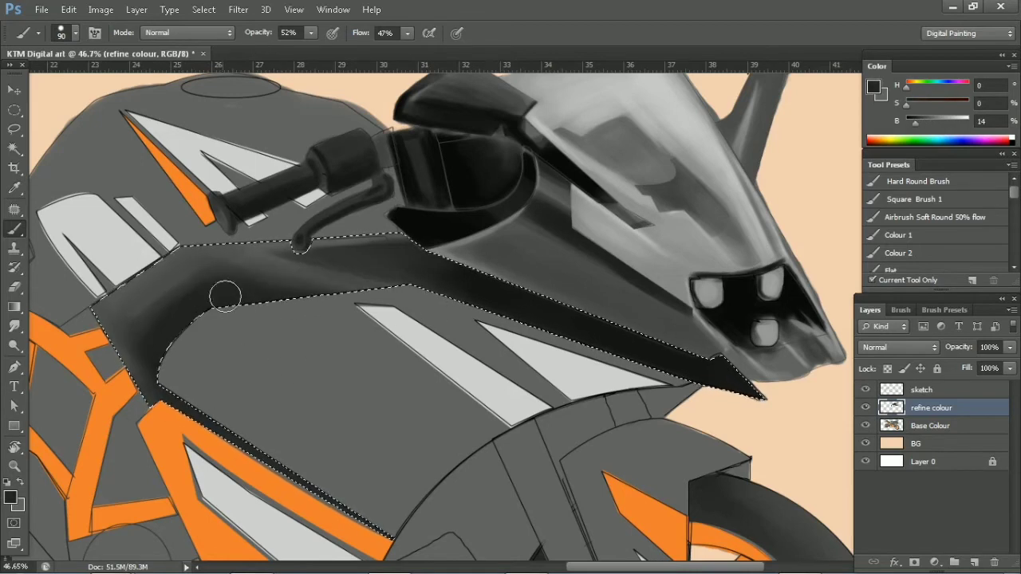
Add darker strokes on the left band and a final lighter stroke across the panel
left_click(533, 349, "alt")
left_click(234, 264, "alt")
left_click_drag(158, 291, 109, 314)
key("bracketleft")
key("bracketleft")
left_click(382, 253, "alt")
left_click_drag(423, 233, 232, 275)
left_click(439, 249, "alt")
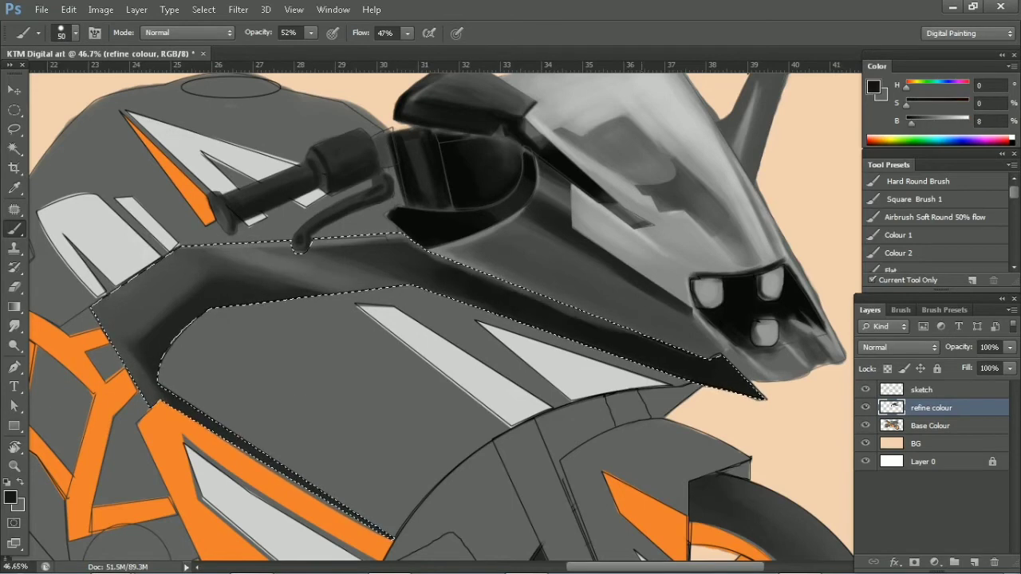
Deselect and zoom out to bring the fuel tank area into view
scroll(478, 375, "down", 1, "alt")
key("z")
key("ctrl+d")
left_click_drag(449, 352, 529, 361)
key("p")
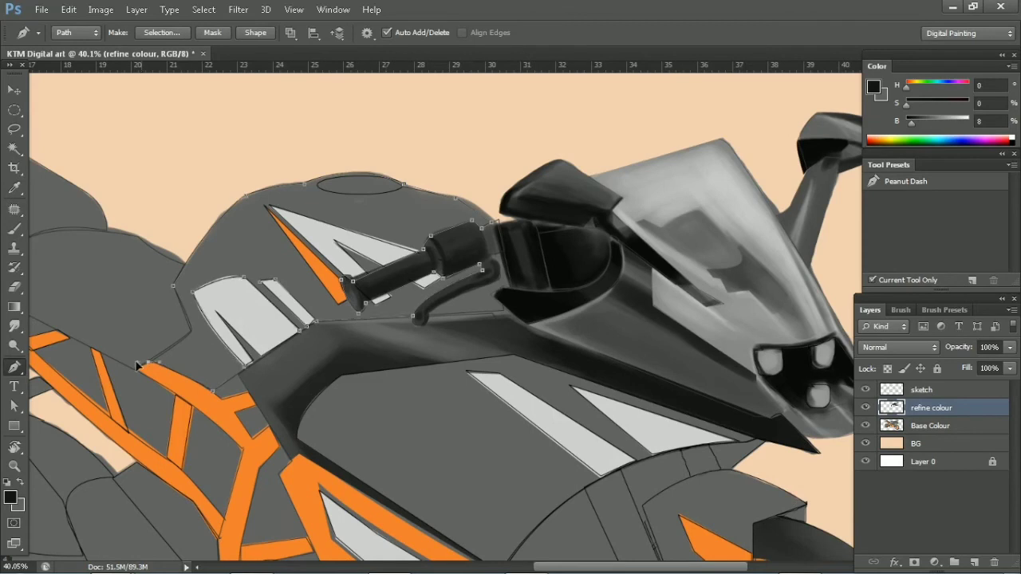
Select the fuel tank outline and sample greys for shading it
key("ctrl+Return")
key("b")
left_click_drag(137, 364, 227, 378)
left_click(323, 258, "alt")
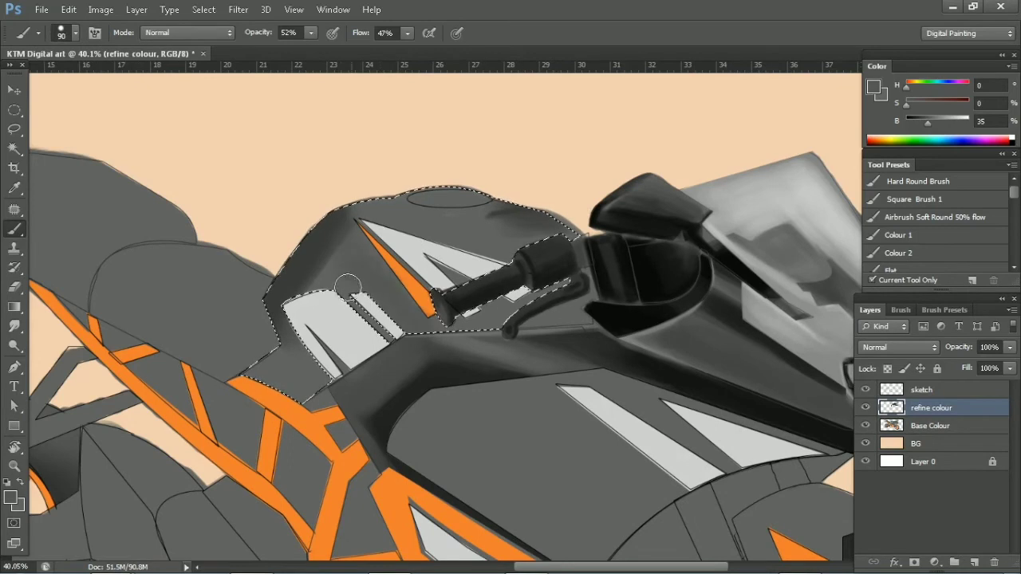
key("bracketleft")
key("bracketleft")
key("bracketleft")
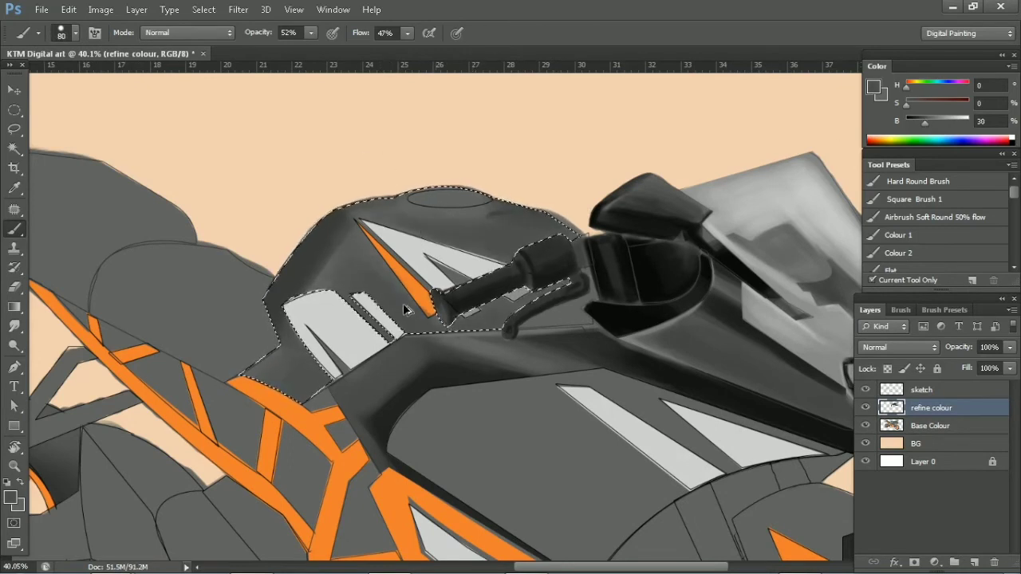
left_click(598, 270, "alt")
Darken the tank's upper-left area with a larger brush and darker grey, then deselect
key("bracketright")
mouse_move(327, 265)
left_mouse_down()
mouse_move(335, 239)
mouse_move(351, 275)
left_mouse_up()
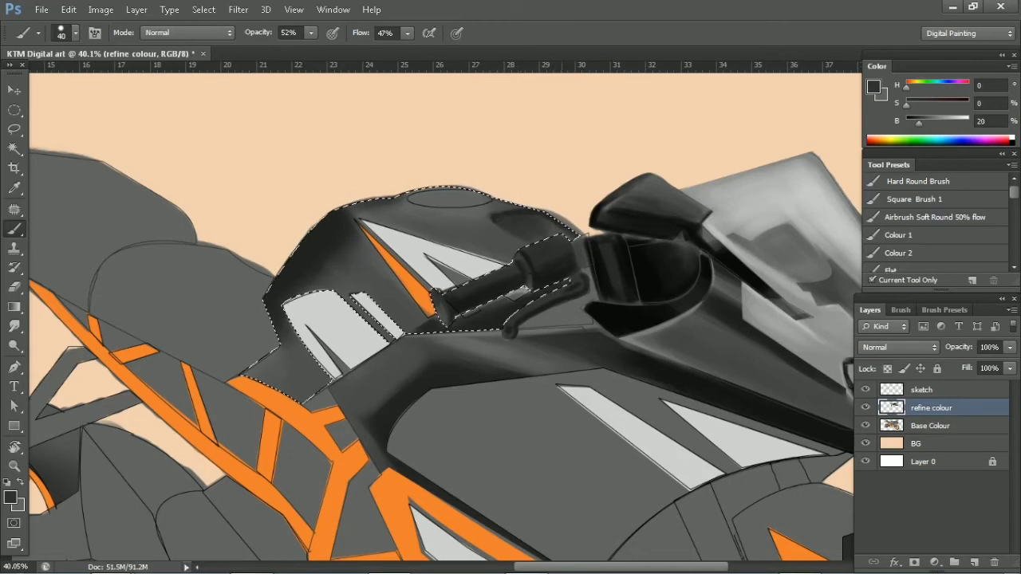
left_click(424, 327, "alt")
key("bracketright")
key("bracketright")
key("bracketright")
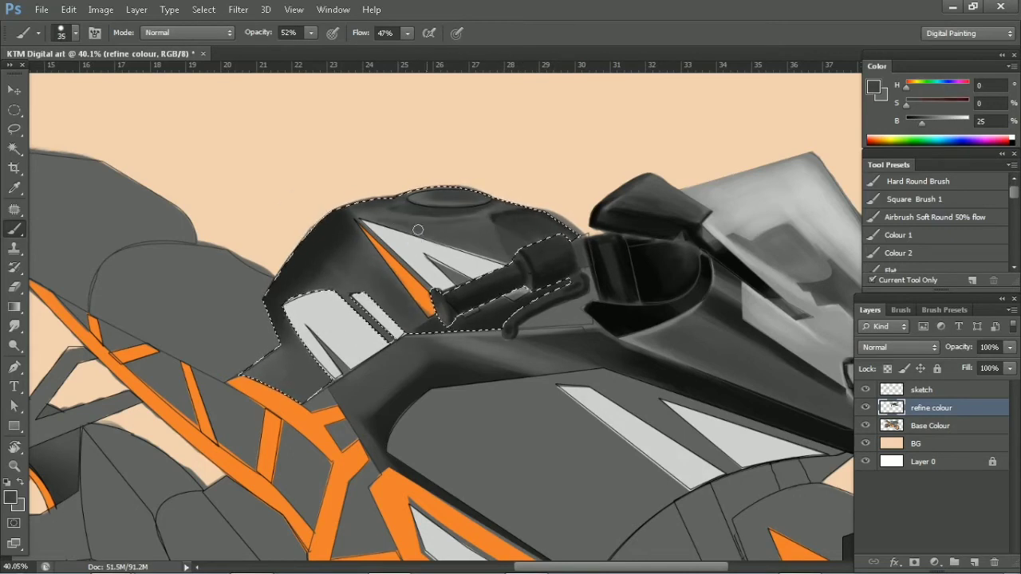
left_click(559, 329, "alt")
key("ctrl+d")
Pen-outline the tank's upper-left edge and turn it into a selection for painting
key("p")
left_click(191, 291)
left_click(268, 199)
key("ctrl+Return")
key("b")
left_click(271, 212, "alt")
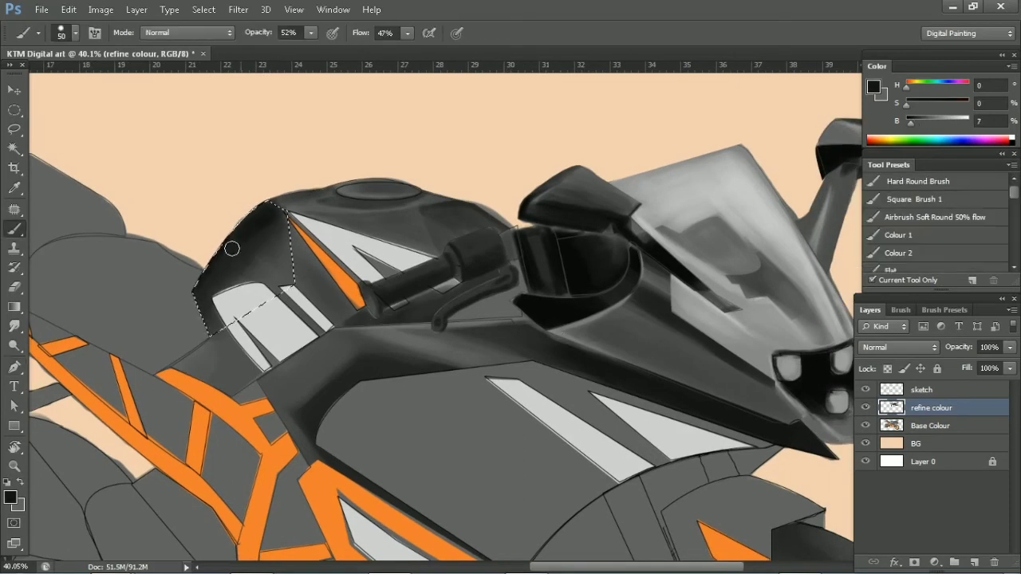
Select the rider seat outline and paint darker shading along it
scroll(280, 244, "left", 5)
key("p")
key("ctrl+Return")
key("b")
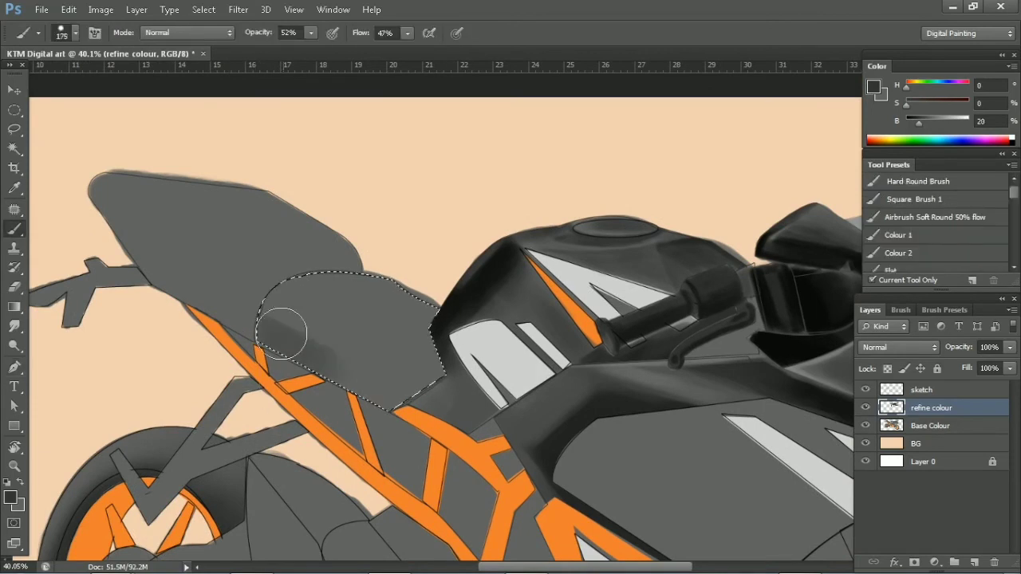
left_click_drag(280, 335, 501, 421)
On the Base Colour layer, darken the seat top with a sampled mid grey
key("e")
key("alt+bracketleft")
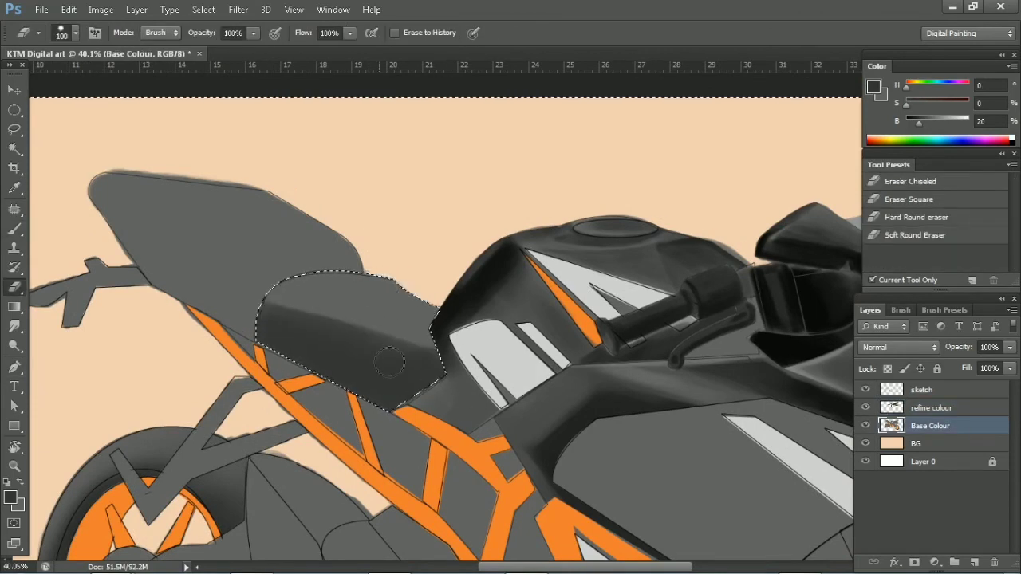
key("b")
left_click(331, 342, "alt")
left_click(479, 228, "alt")
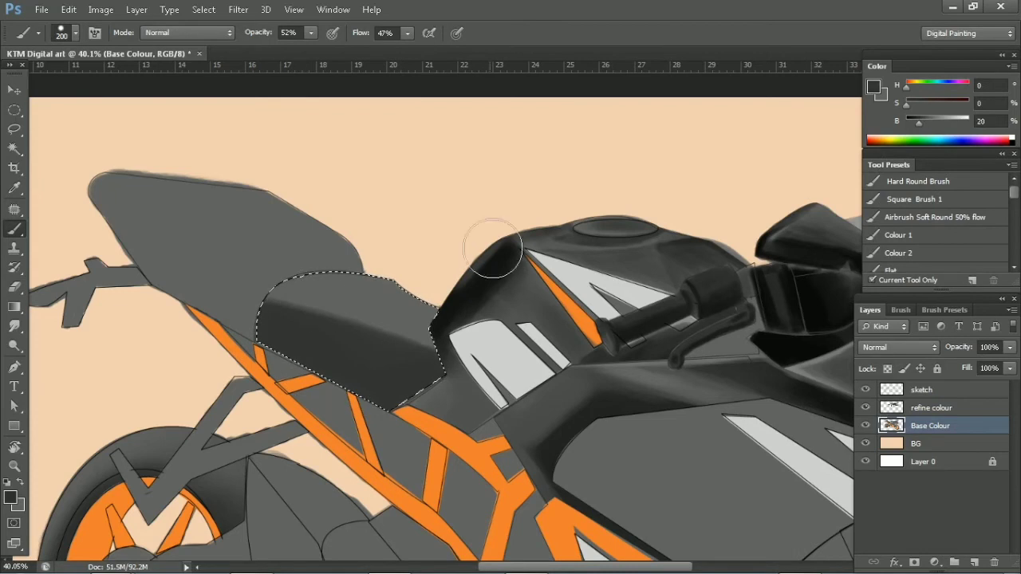
left_click_drag(263, 296, 508, 228)
Pen-outline the tail section, select it, and shade inside the selection
key("p")
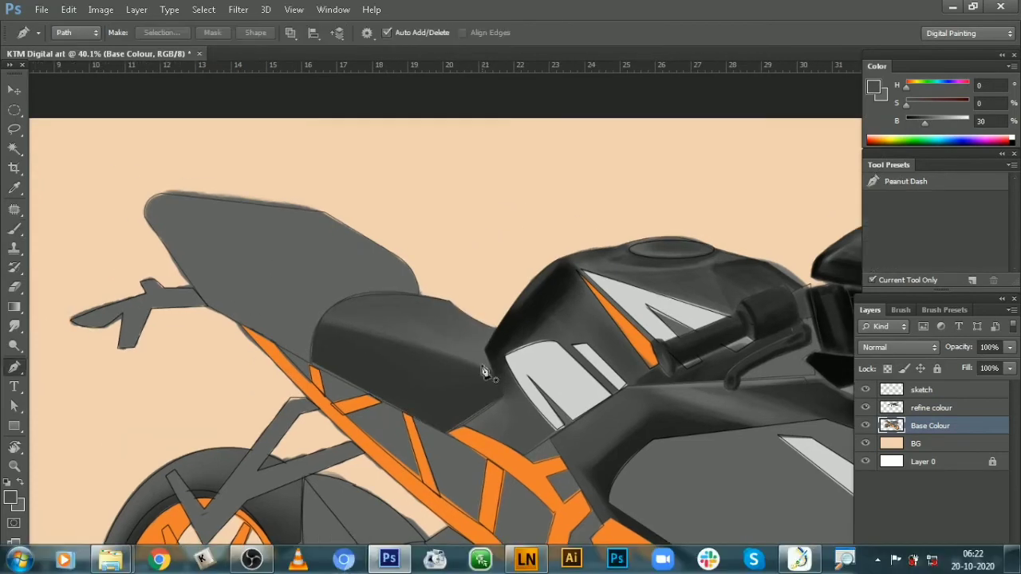
left_click_drag(369, 239, 425, 262)
left_click(865, 426)
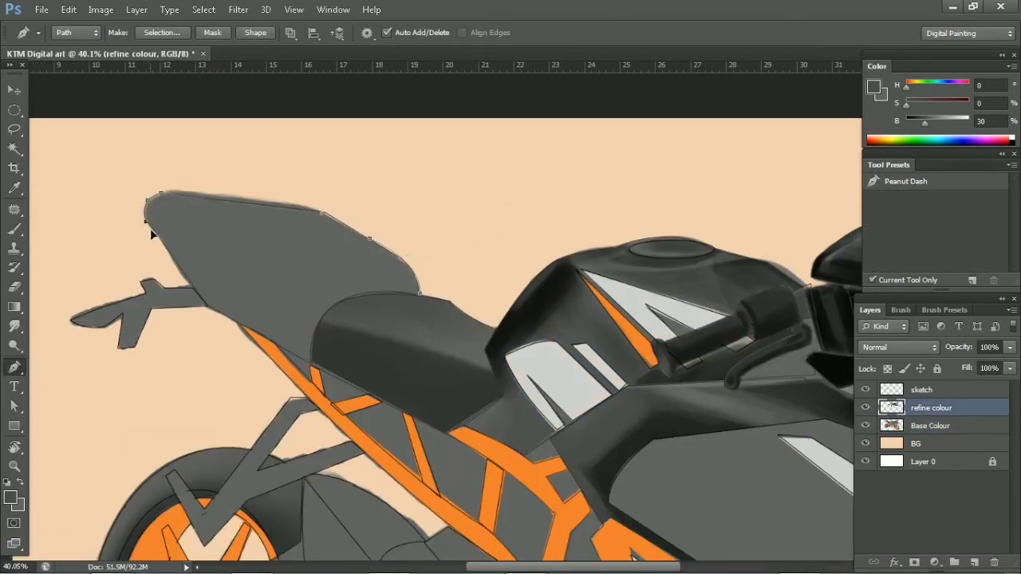
key("ctrl+Return")
key("b")
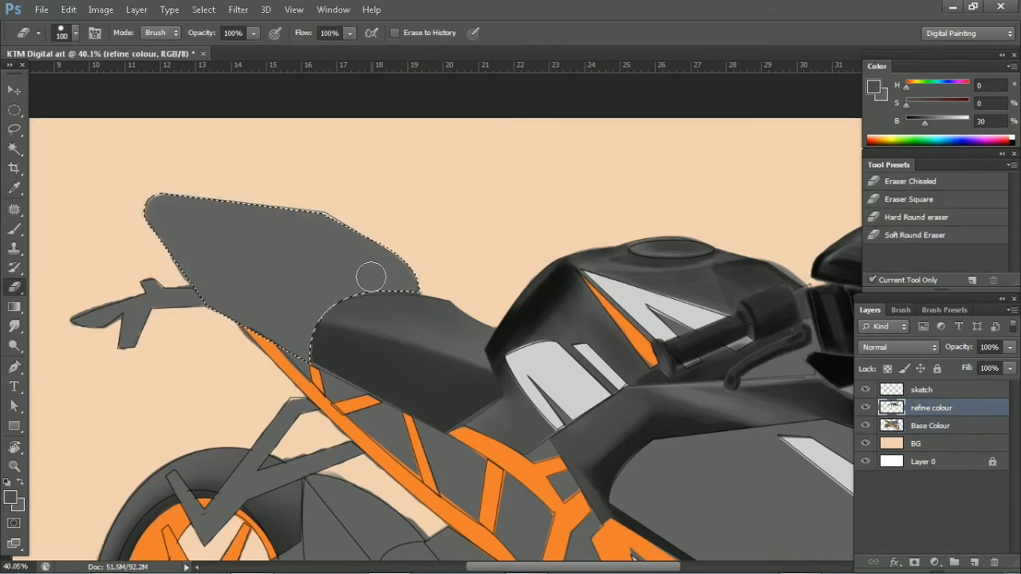
left_click_drag(136, 204, 192, 263)
mouse_move(171, 219)
left_mouse_down()
mouse_move(330, 197)
mouse_move(262, 194)
mouse_move(136, 221)
mouse_move(351, 246)
mouse_move(263, 276)
left_mouse_up()
Add soft lighter highlights to the tail with a larger brush, then deselect
key("bracketleft")
key("bracketleft")
key("bracketleft")
key("bracketright")
key("bracketright")
key("bracketright")
mouse_move(327, 289)
left_mouse_down()
mouse_move(185, 237)
mouse_move(110, 239)
mouse_move(269, 263)
mouse_move(247, 183)
mouse_move(388, 197)
mouse_move(239, 319)
mouse_move(160, 231)
mouse_move(319, 205)
left_mouse_up()
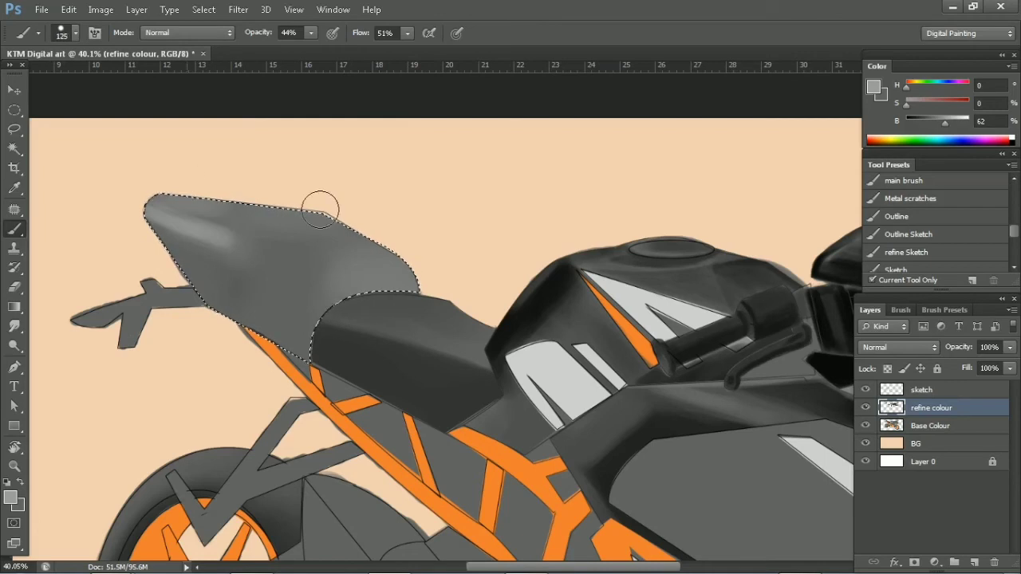
key("p")
key("ctrl+d")
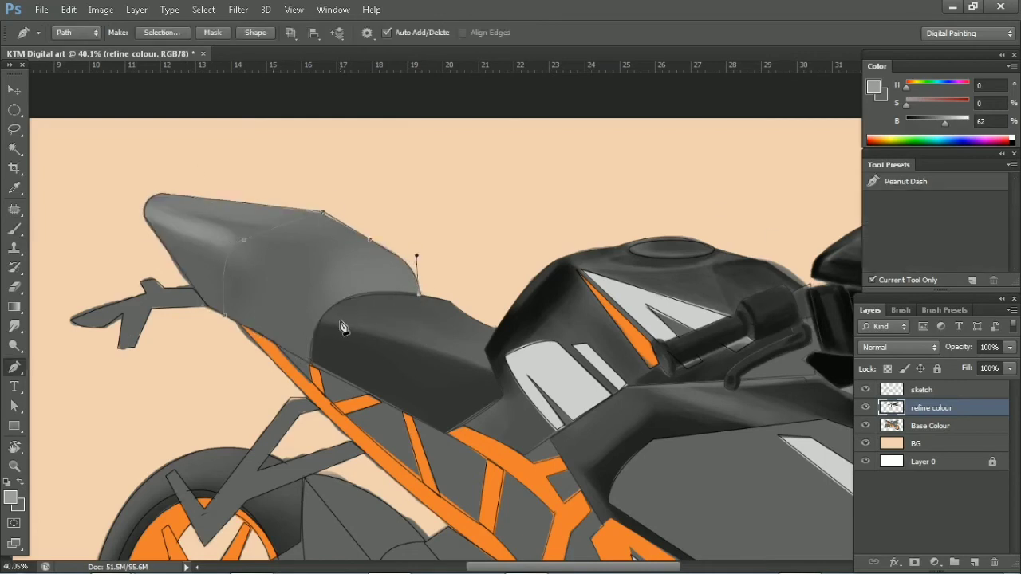
Paint dark shading into the selected tail panel, then deselect
key("ctrl+Return")
key("b")
mouse_move(239, 319)
left_mouse_down()
mouse_move(240, 232)
mouse_move(344, 298)
mouse_move(319, 239)
left_mouse_up()
key("bracketleft")
key("bracketleft")
key("bracketleft")
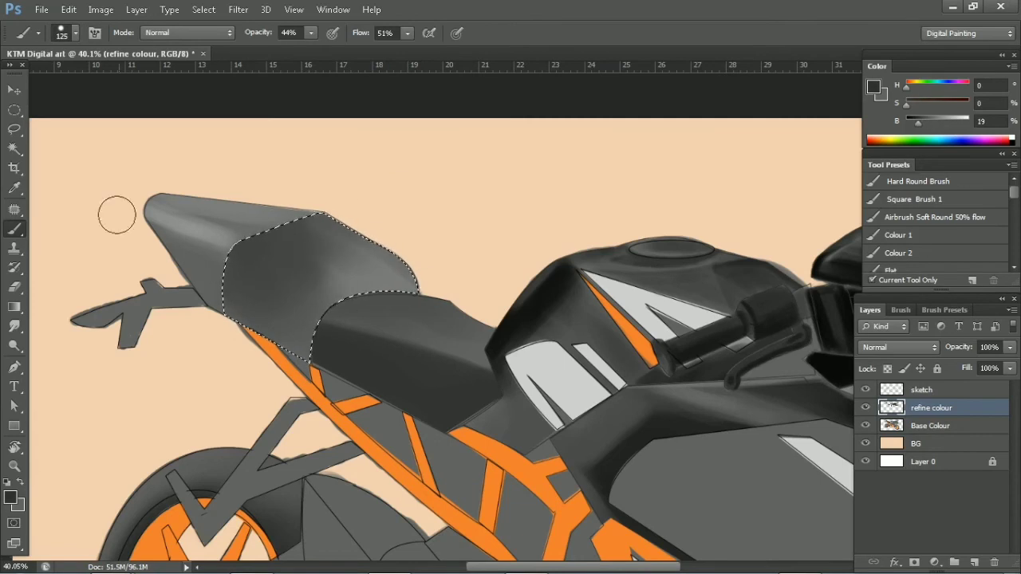
key("ctrl+d")
Outline the tail tip with the Pen and shade it inside the selection
key("p")
left_click_drag(162, 193, 183, 193)
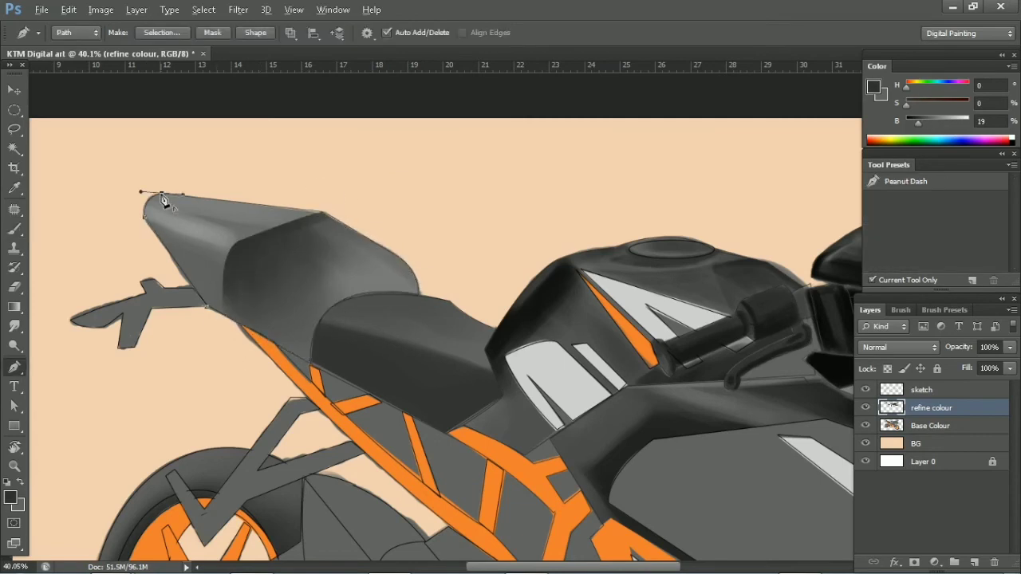
key("ctrl+Return")
key("b")
mouse_move(258, 257)
left_mouse_down()
mouse_move(175, 232)
mouse_move(183, 263)
mouse_move(162, 187)
mouse_move(263, 232)
left_mouse_up()
key("ctrl+d")
Lasso a small notch on the tail and paint it dark with a fine brush
key("bracketleft")
key("bracketleft")
key("bracketleft")
left_click(283, 264, "alt")
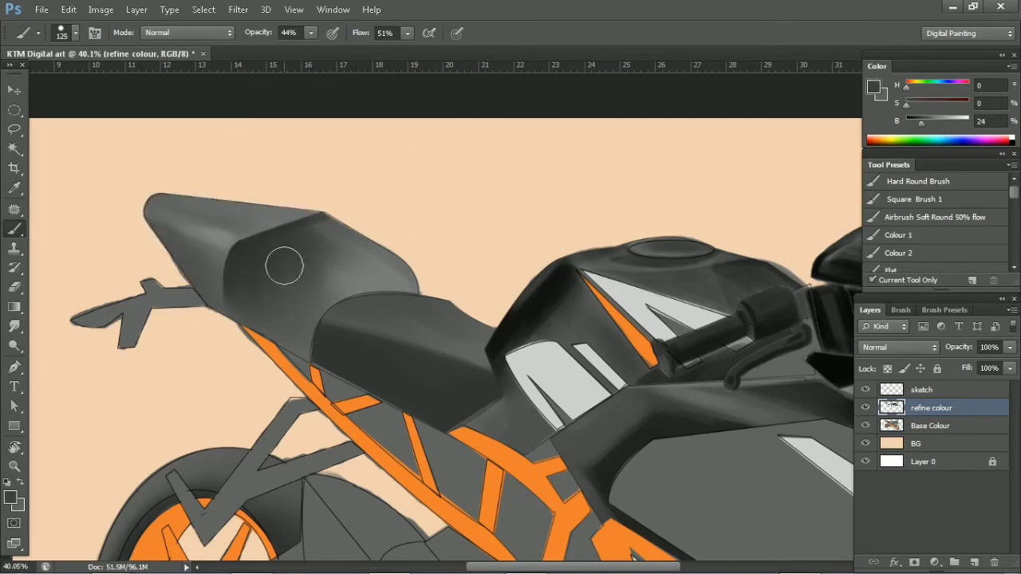
key("bracketleft")
key("bracketleft")
key("bracketleft")
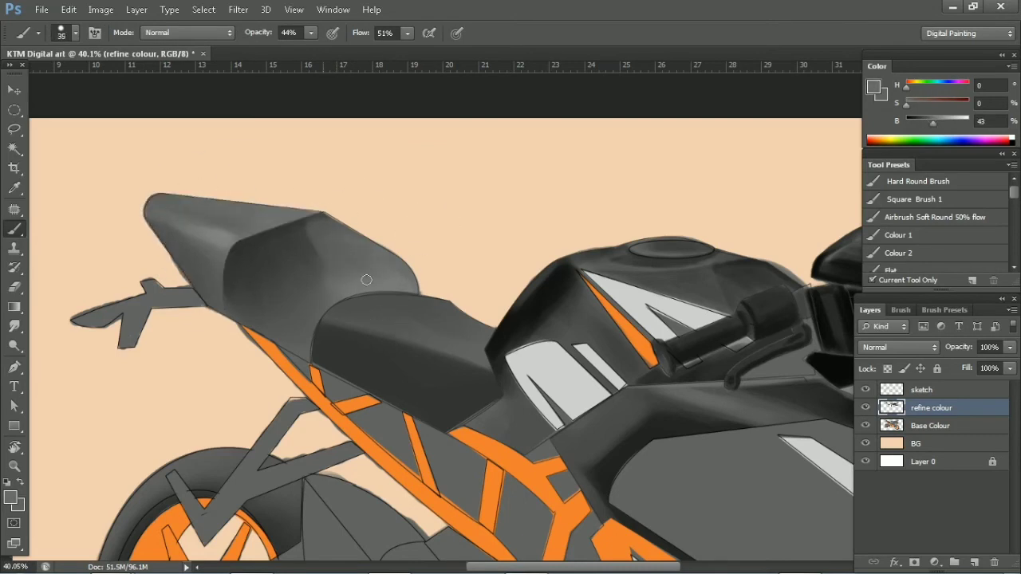
left_click(915, 124)
left_click(358, 346, "alt")
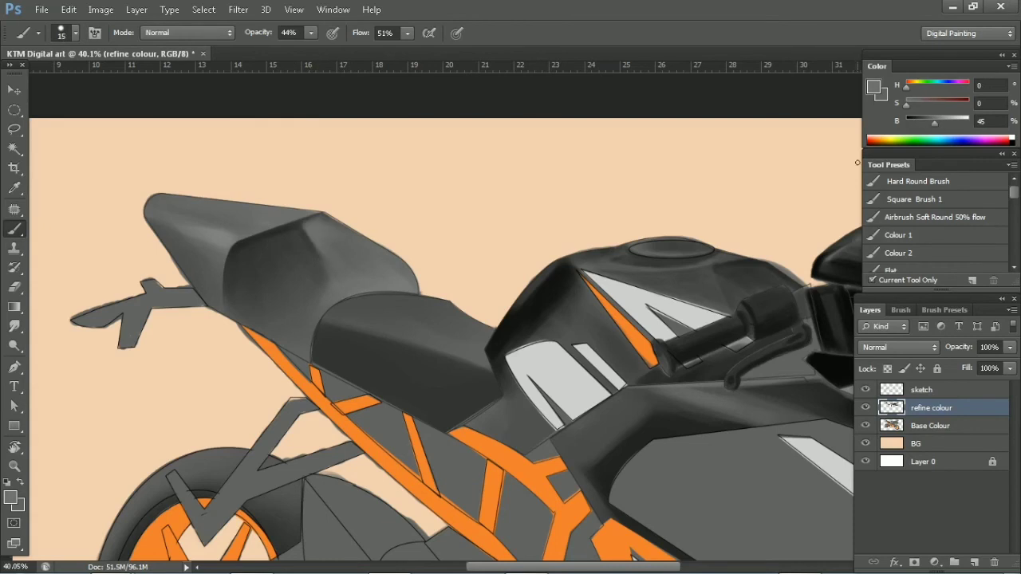
key("l")
mouse_move(347, 250)
left_mouse_down()
mouse_move(289, 271)
mouse_move(339, 257)
left_mouse_up()
key("b")
key("ctrl+d")
Pen-outline another tail panel area and darken inside the selection
key("p")
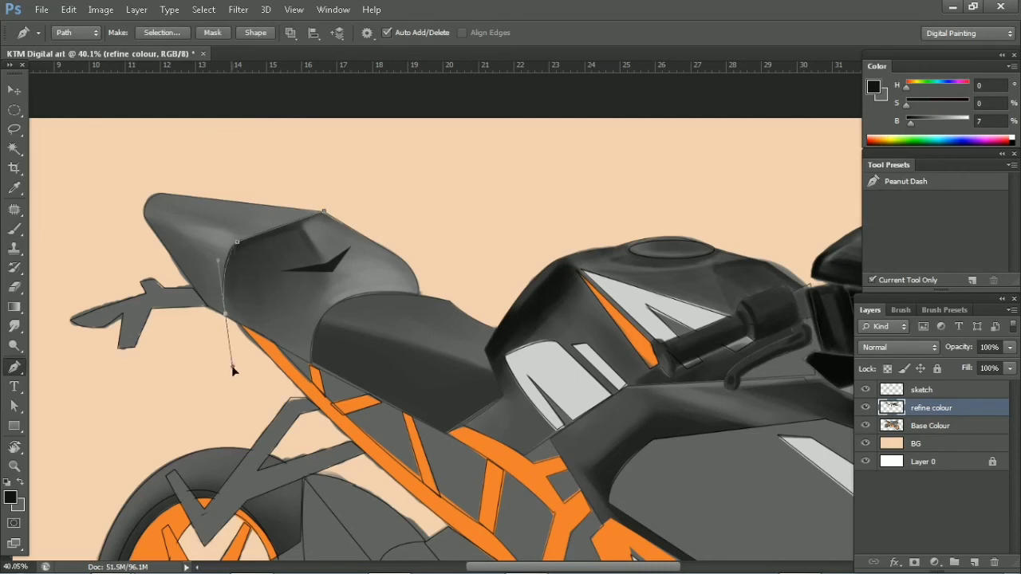
left_click(324, 212)
key("ctrl+Return")
key("b")
mouse_move(375, 231)
left_mouse_down()
mouse_move(246, 277)
mouse_move(298, 348)
mouse_move(296, 325)
left_mouse_up()
Repaint the selected area with darker grey and blend in lighter tones
left_click(246, 277, "alt")
left_click(292, 289, "alt")
mouse_move(291, 290)
left_mouse_down()
mouse_move(279, 233)
mouse_move(297, 254)
left_mouse_up()
left_click(335, 209, "alt")
mouse_move(335, 210)
left_mouse_down()
mouse_move(399, 271)
mouse_move(335, 303)
left_mouse_up()
key("ctrl+d")
Pen-outline the rider seat and select it, sampling a dark grey for shading
key("p")
left_click(456, 378)
left_click(393, 418)
left_click(244, 342)
left_click(258, 285)
left_click(398, 271)
left_click(450, 302)
left_click(439, 324)
key("ctrl+Return")
Zoom out, outline the side fairing panel as a selection, and paint dark shading into it
key("b")
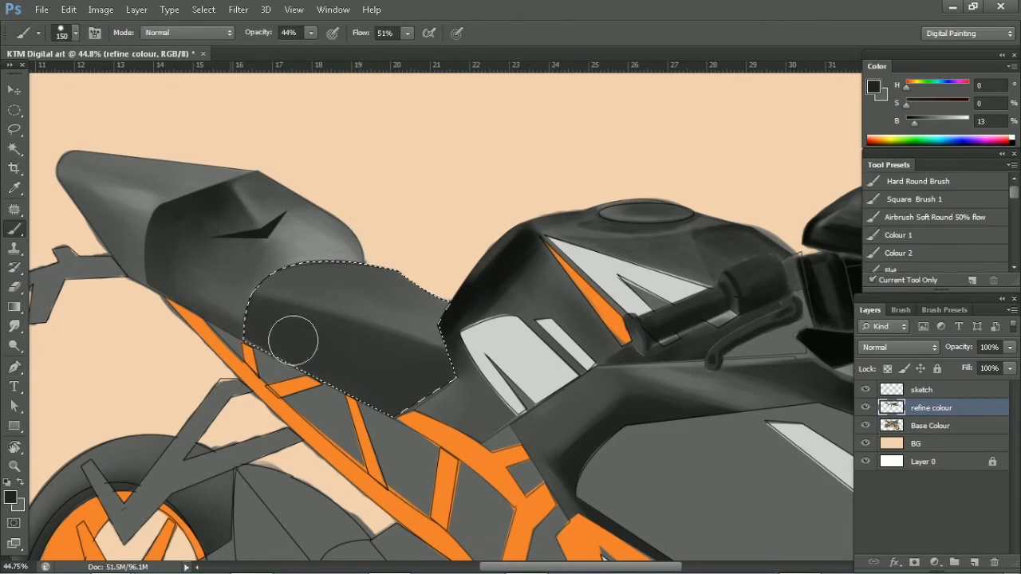
key("z")
left_click_drag(454, 323, 556, 425)
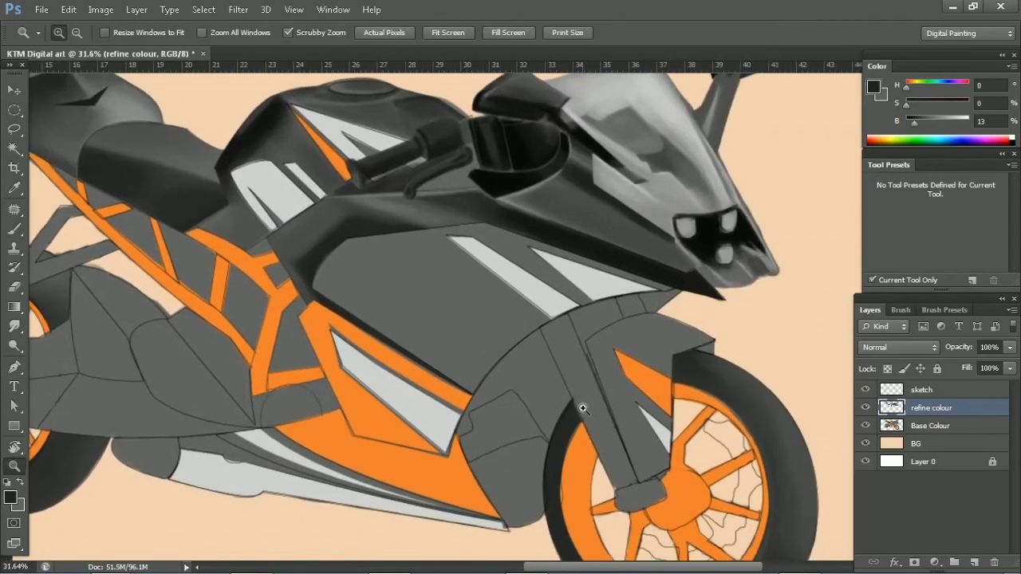
key("p")
left_click(675, 324)
left_click(483, 258)
left_click(349, 274)
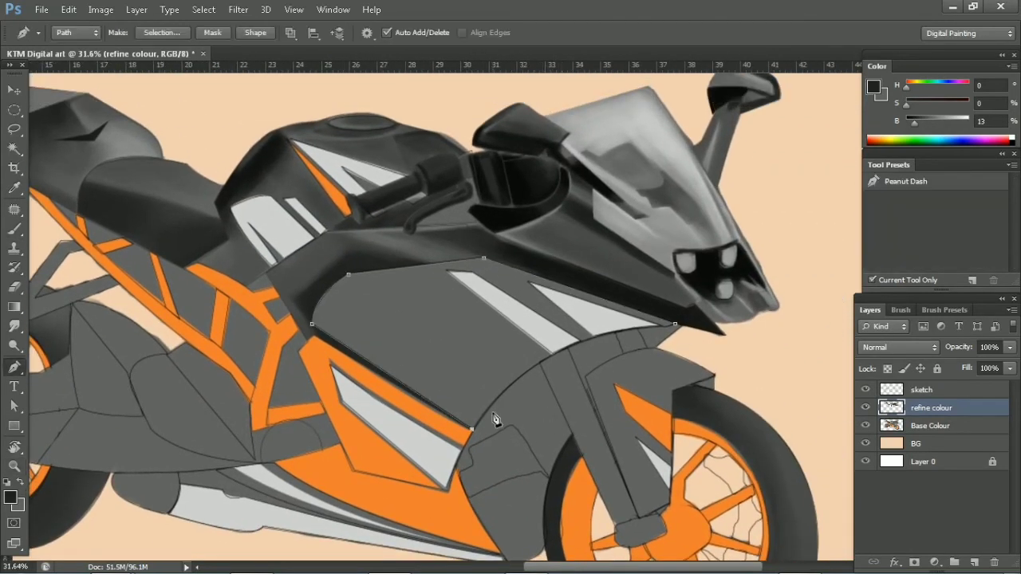
left_click(675, 324)
key("ctrl+Return")
key("b")
mouse_move(374, 335)
left_mouse_down()
mouse_move(410, 319)
mouse_move(540, 421)
left_mouse_up()
Darken the selected side fairing and its light stripe, then sample lighter greys for highlights
left_click(919, 124)
left_click_drag(920, 124, 915, 123)
left_click_drag(524, 410, 342, 285)
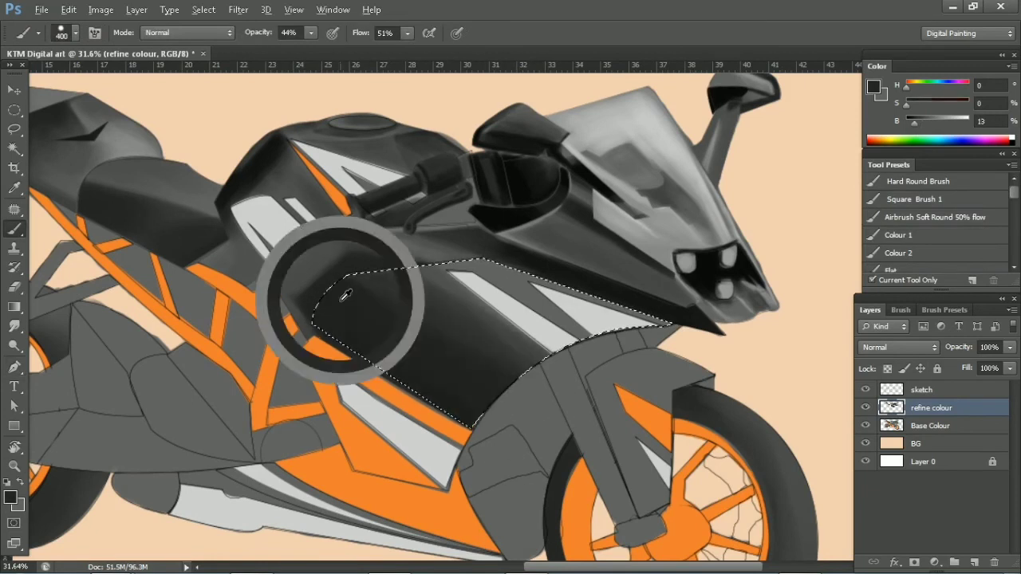
key("bracketleft")
key("bracketleft")
key("bracketleft")
left_click_drag(514, 273, 485, 319)
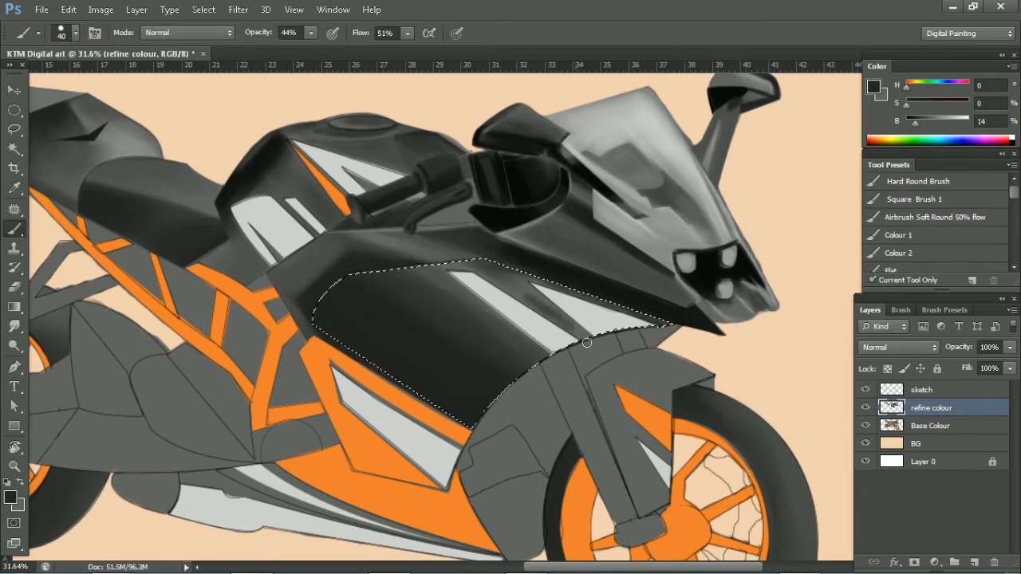
key("bracketright")
key("bracketright")
key("bracketright")
left_click(475, 337, "alt")
key("bracketleft")
key("bracketleft")
key("bracketleft")
left_click(361, 267, "alt")
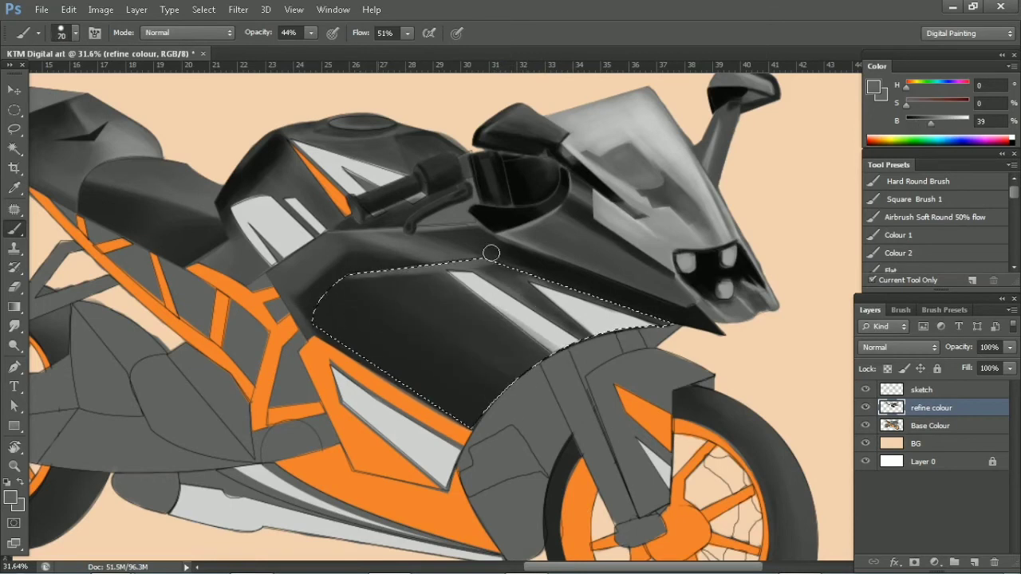
key("bracketleft")
key("bracketleft")
key("bracketleft")
left_click(464, 279, "alt")
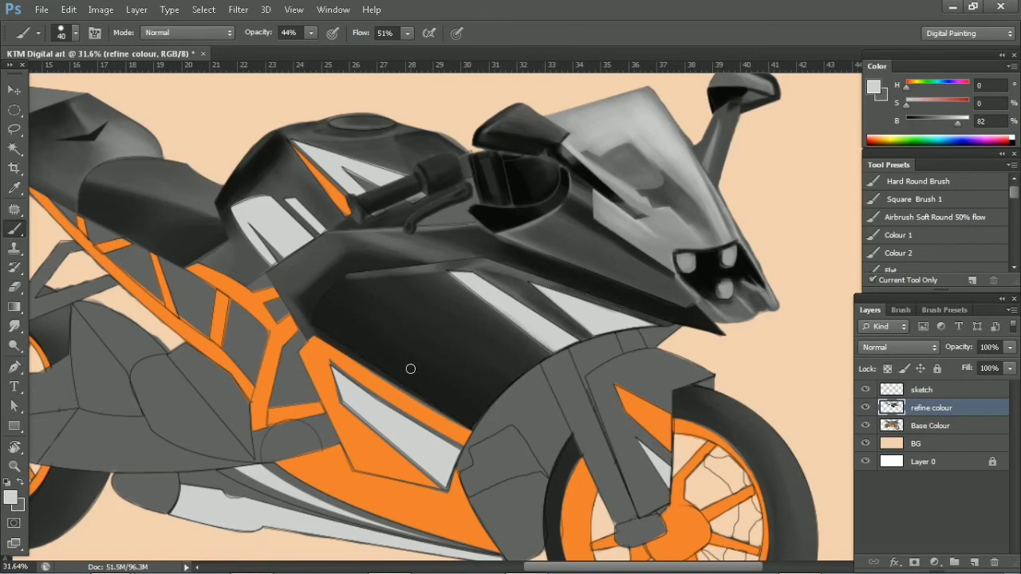
Darken the fairing's top ridge and upper-left edge near-black, then clear the selection
left_click(568, 252, "alt")
key("bracketright")
key("bracketright")
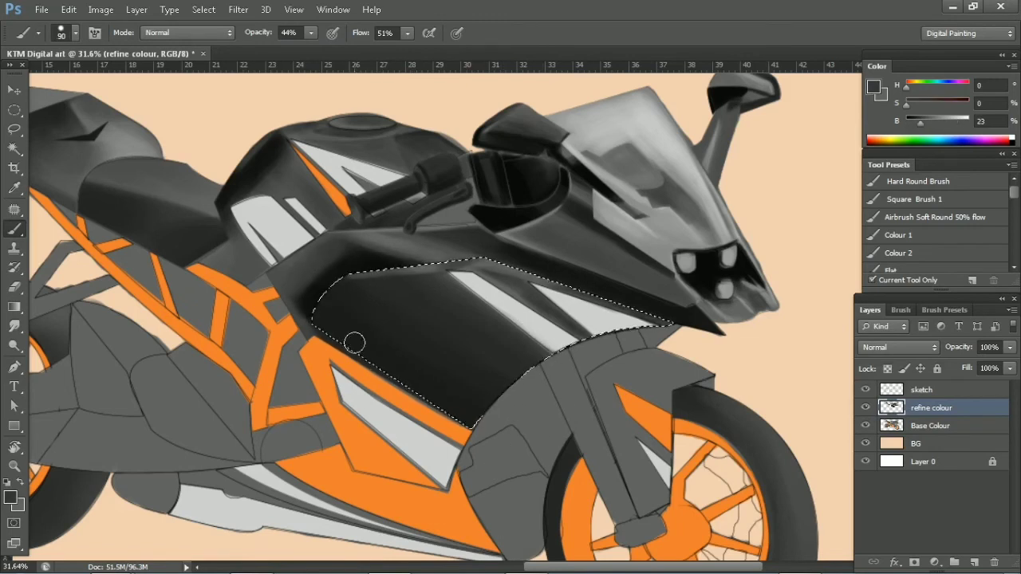
left_click_drag(449, 250, 340, 242)
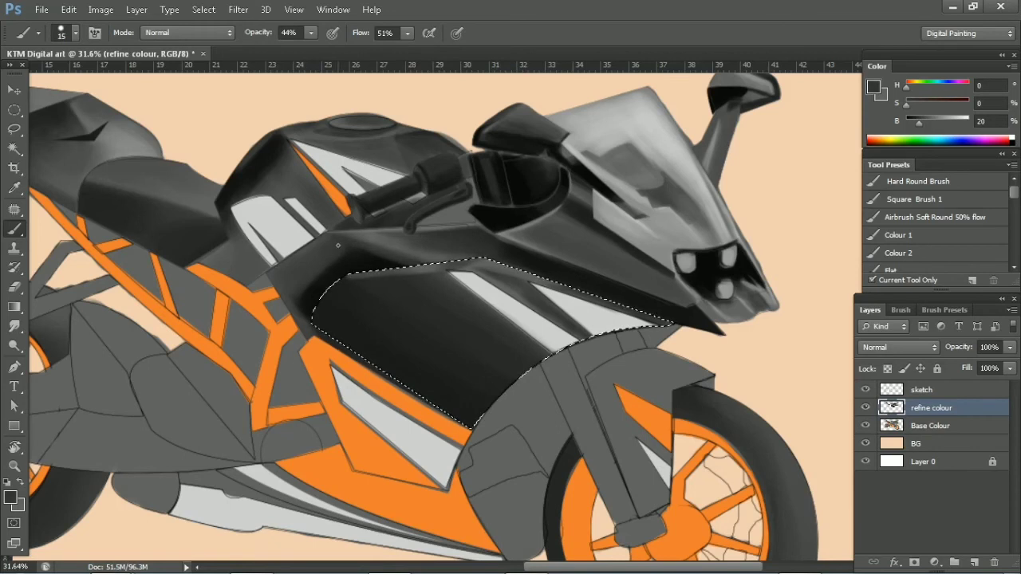
left_click(370, 323, "alt")
key("bracketright")
key("bracketright")
key("bracketright")
left_click(356, 316)
key("bracketleft")
left_click_drag(349, 285, 475, 267)
scroll(396, 279, "down", 1)
key("ctrl+d")
Select the white decal outline and sample dark and mid grey tones with a smaller brush
key("p")
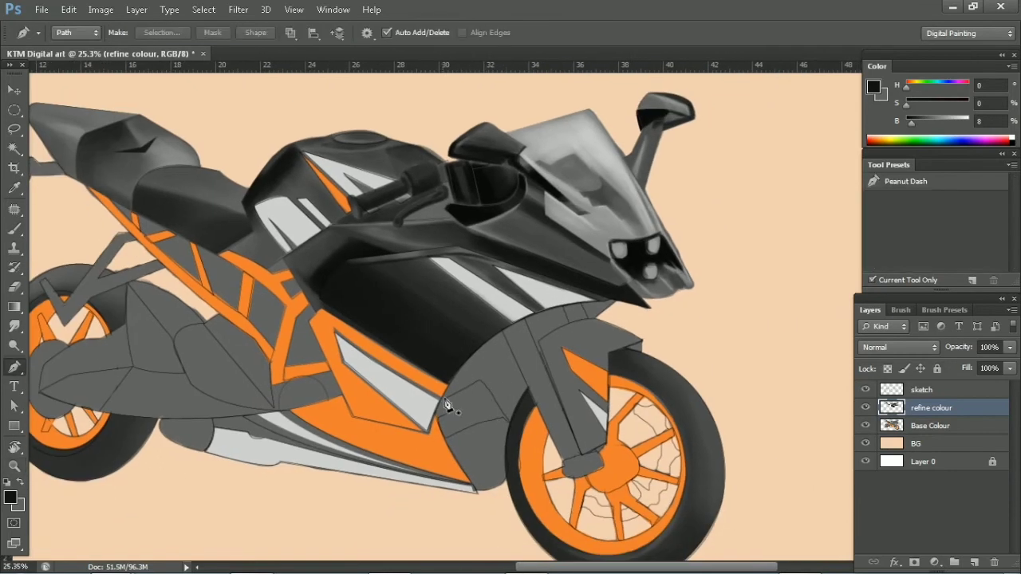
key("ctrl+Return")
key("b")
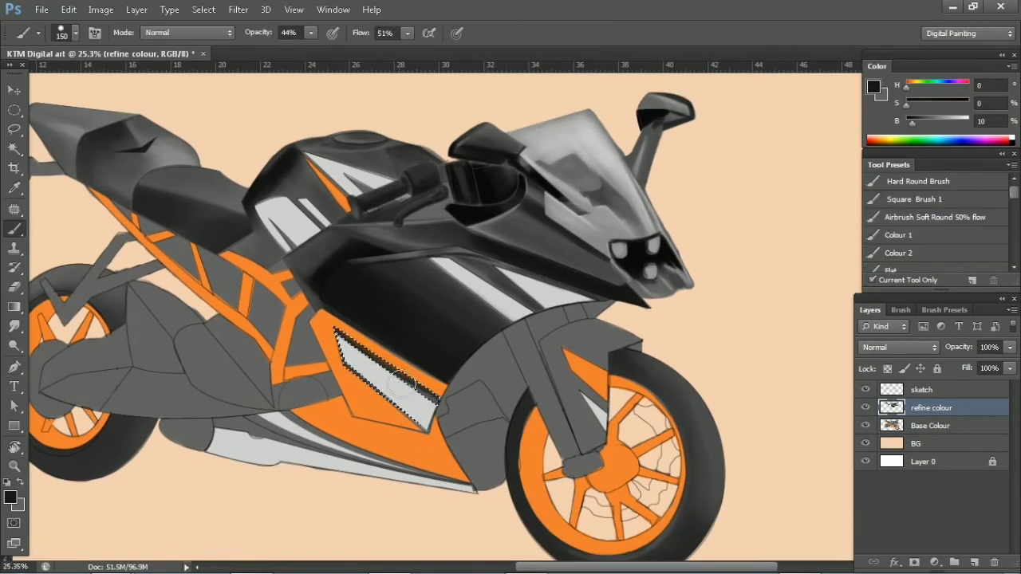
left_click(371, 298, "alt")
left_click_drag(306, 304, 366, 293)
key("p")
key("b")
left_click(570, 360, "alt")
key("bracketleft")
key("bracketleft")
key("bracketleft")
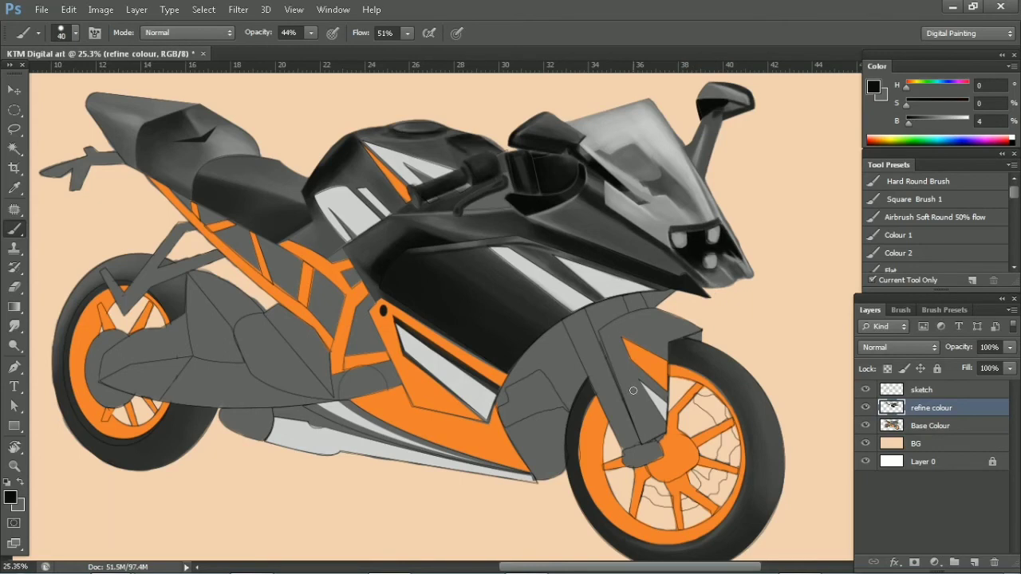
Outline the lower front fairing panel, paint it black with faint grey streaks, then deselect
key("p")
left_click(675, 290)
left_click(508, 372)
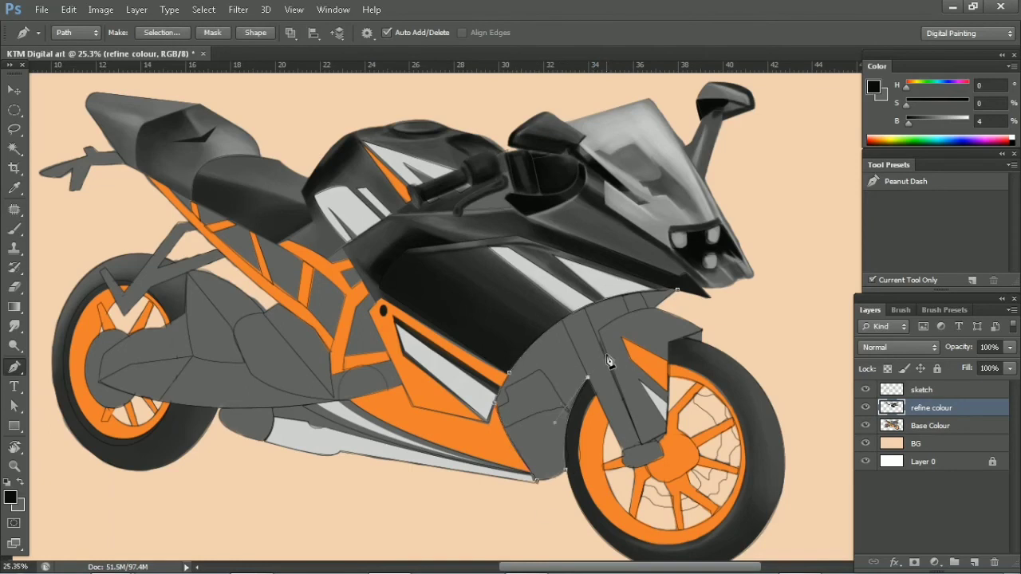
key("ctrl+Return")
key("b")
mouse_move(622, 351)
left_mouse_down()
mouse_move(547, 319)
mouse_move(531, 410)
mouse_move(518, 396)
mouse_move(558, 335)
mouse_move(604, 327)
mouse_move(639, 295)
left_mouse_up()
key("bracketleft")
key("bracketleft")
key("bracketleft")
left_click(680, 373, "alt")
left_click_drag(590, 319, 518, 430)
key("bracketleft")
key("bracketleft")
key("bracketleft")
key("bracketright")
mouse_move(539, 354)
left_mouse_down()
mouse_move(589, 377)
mouse_move(563, 429)
left_mouse_up()
key("ctrl+d")
Select the fairing area near the front wheel and sample dark and lighter greys
key("p")
left_click(537, 376)
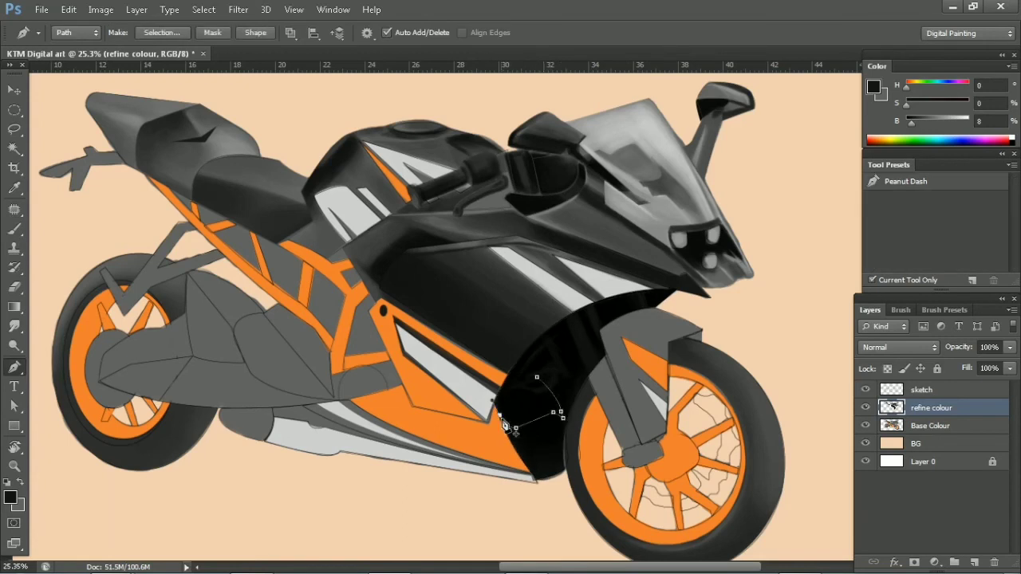
left_click(500, 413)
left_click(537, 377)
key("ctrl+Return")
key("b")
left_click(623, 359, "alt")
key("ctrl+d")
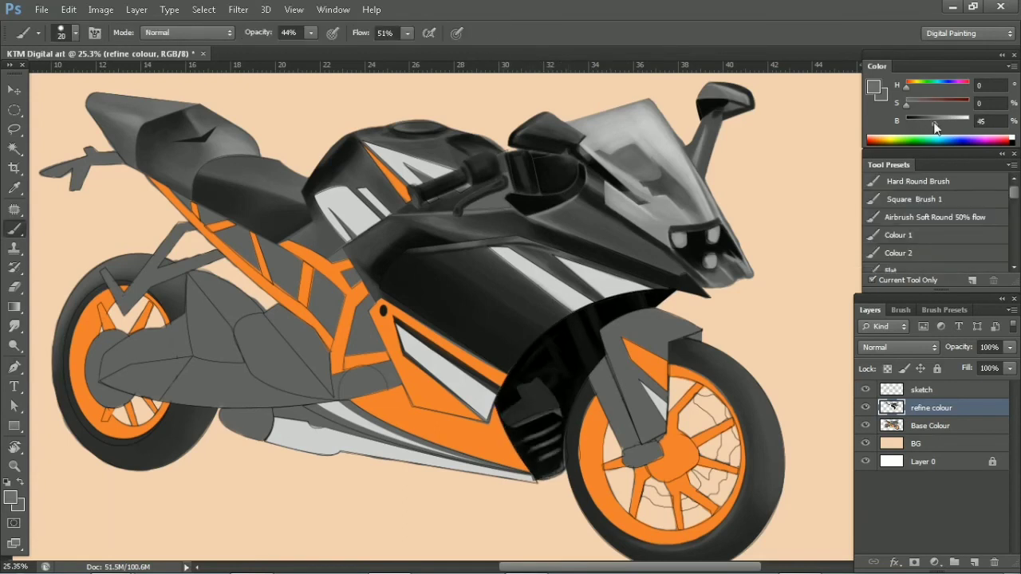
key("bracketleft")
left_click(595, 370, "alt")
Outline the front fender and fork as a selection and paint them near-black
key("p")
left_click(599, 330)
left_click(655, 306)
left_click(690, 320)
left_click(666, 439)
key("ctrl+Return")
key("b")
left_click(646, 418, "alt")
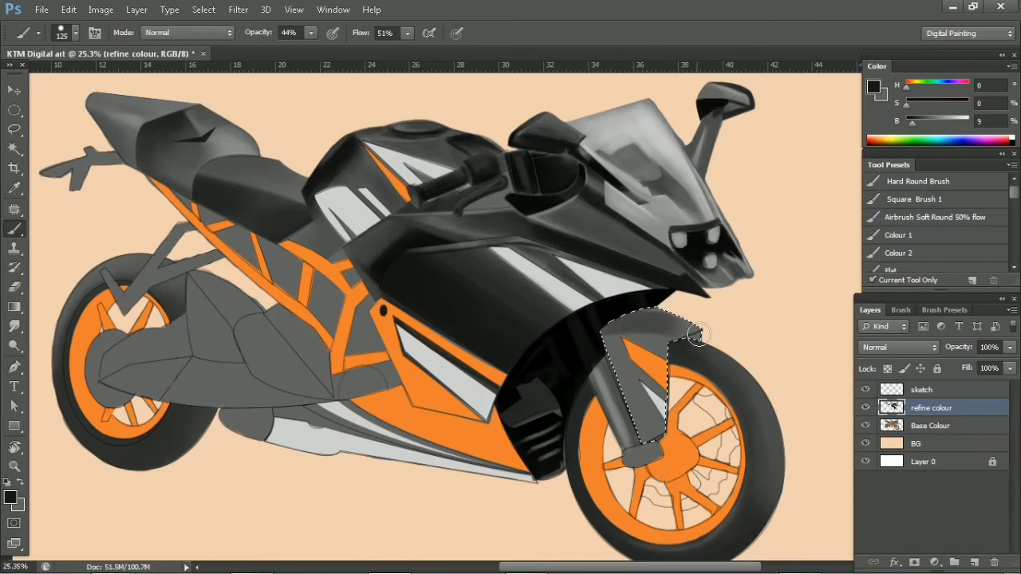
left_click_drag(645, 419, 650, 383)
key("bracketleft")
key("bracketleft")
key("bracketleft")
left_click_drag(634, 335, 698, 319)
Sample orange, dark grey and black, then darken the upper part of the fender
key("bracketleft")
key("bracketleft")
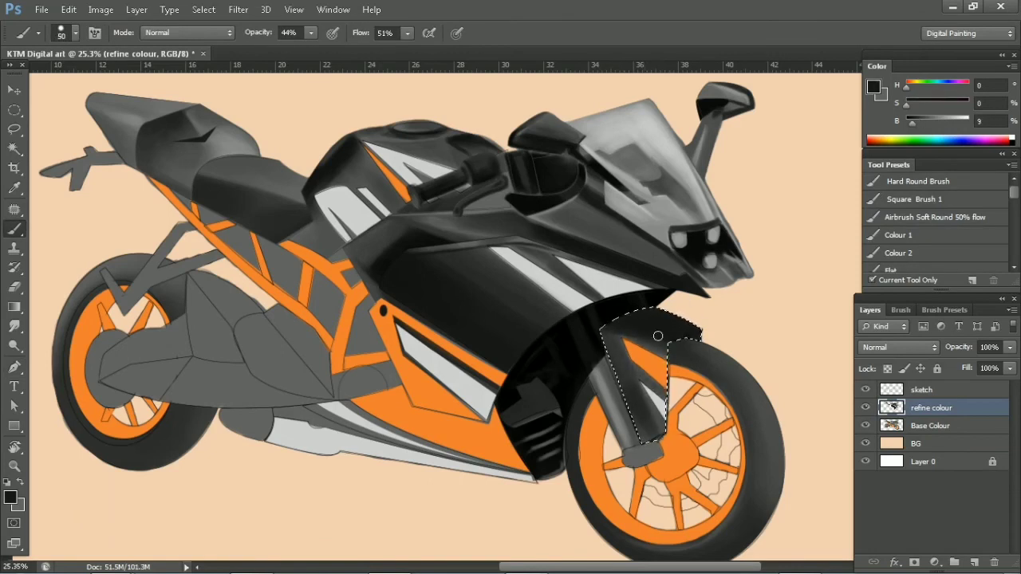
key("bracketright")
key("bracketright")
key("bracketright")
left_click(630, 351, "alt")
key("bracketleft")
key("bracketleft")
key("bracketleft")
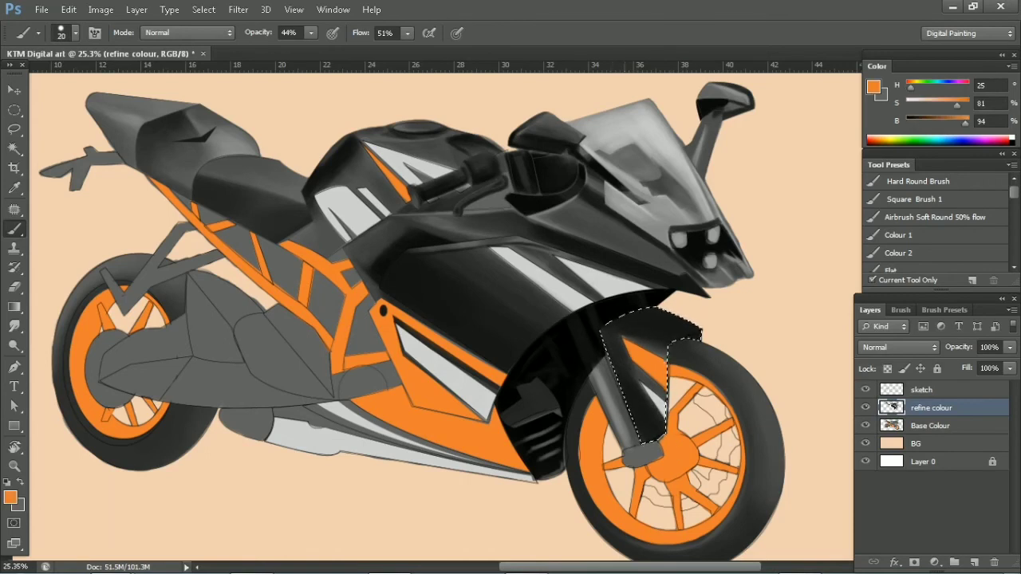
left_click(638, 379, "alt")
key("bracketright")
key("bracketright")
key("bracketright")
key("bracketright")
key("bracketright")
key("bracketright")
left_click(678, 323, "alt")
mouse_move(658, 309)
left_mouse_down()
mouse_move(788, 360)
mouse_move(648, 437)
left_mouse_up()
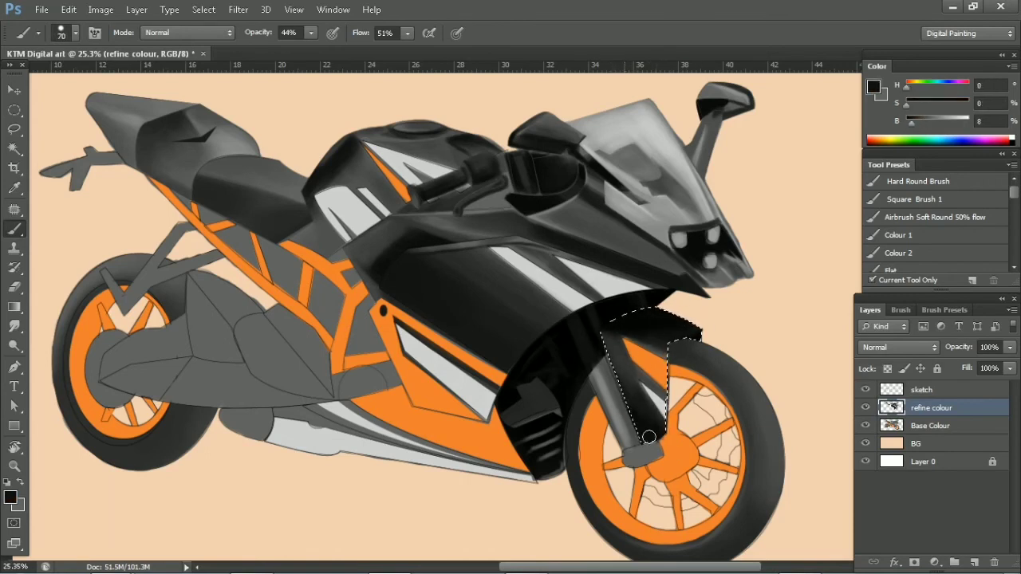
Drop the fender selection and shade the orange frame near the side panel dark grey
key("ctrl+d")
scroll(619, 388, "down", 1)
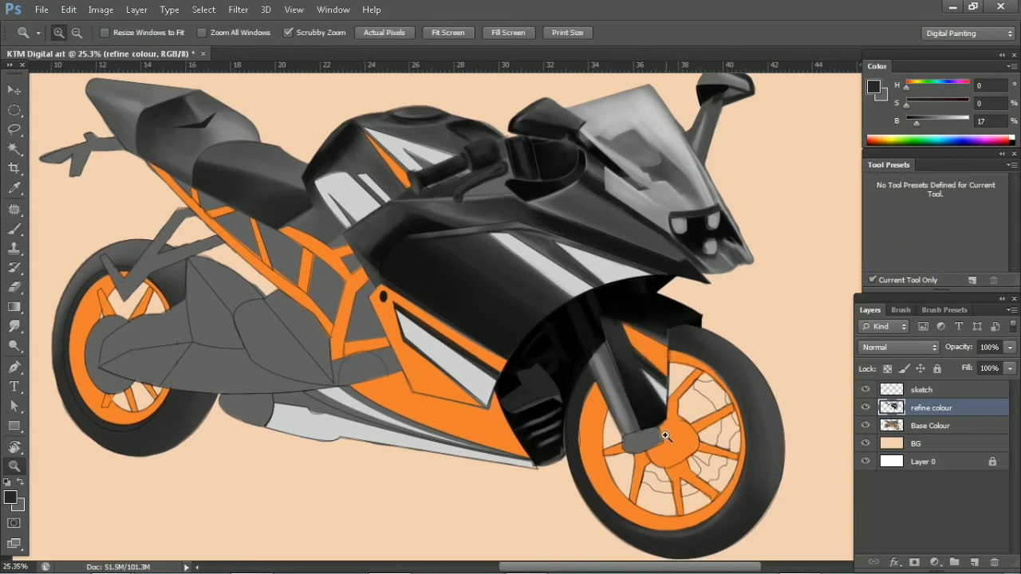
key("l")
left_click_drag(669, 375, 622, 323)
key("b")
left_click(610, 325, "alt")
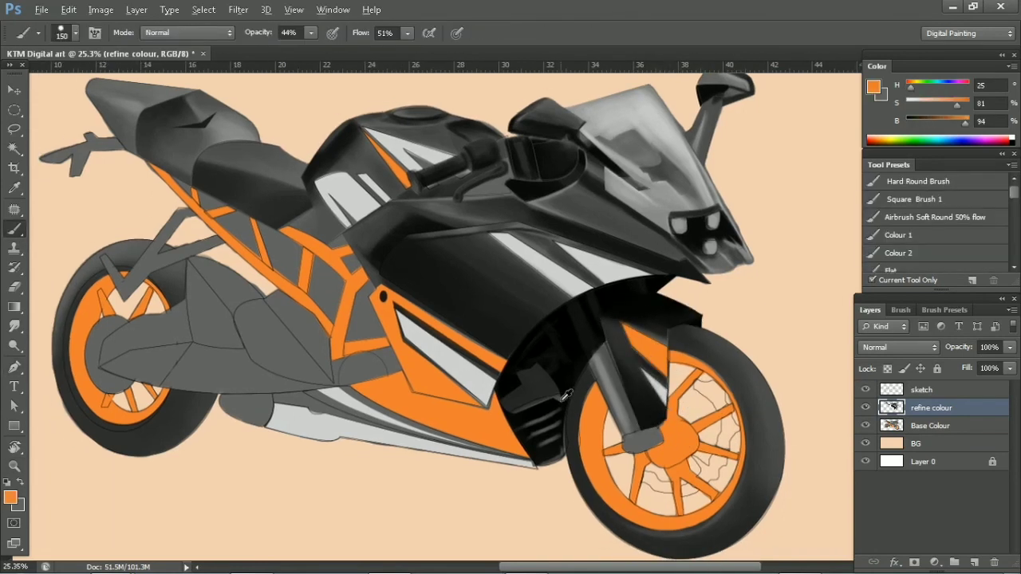
left_click(564, 396, "alt")
key("bracketleft")
key("bracketleft")
key("bracketleft")
key("[")
mouse_move(351, 293)
left_mouse_down()
mouse_move(356, 333)
mouse_move(336, 303)
left_mouse_up()
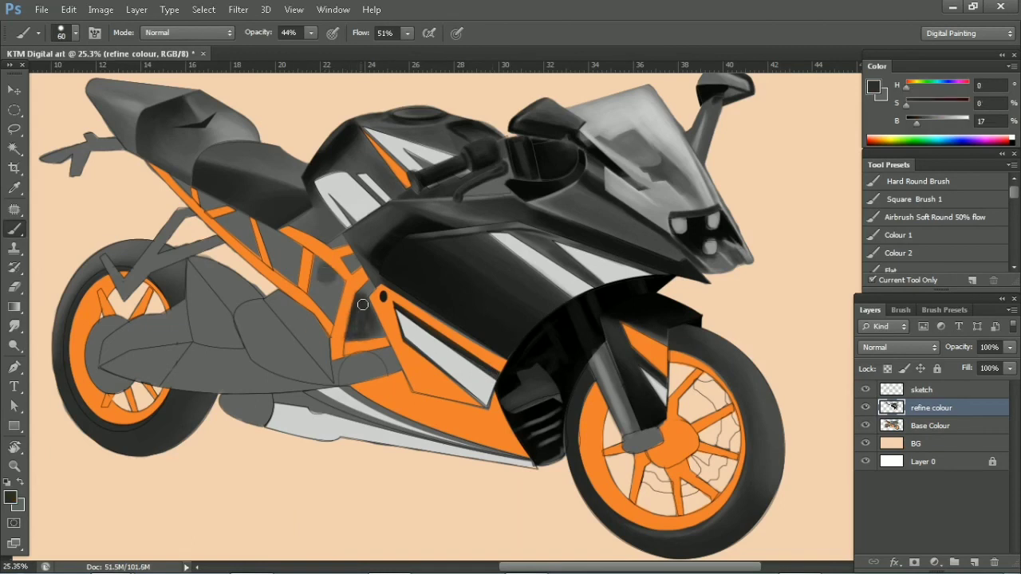
Raise brush opacity and paint dark strokes over the frame tubes below the tank
key("8")
key("2")
left_click_drag(265, 225, 285, 276)
key("[")
key("[")
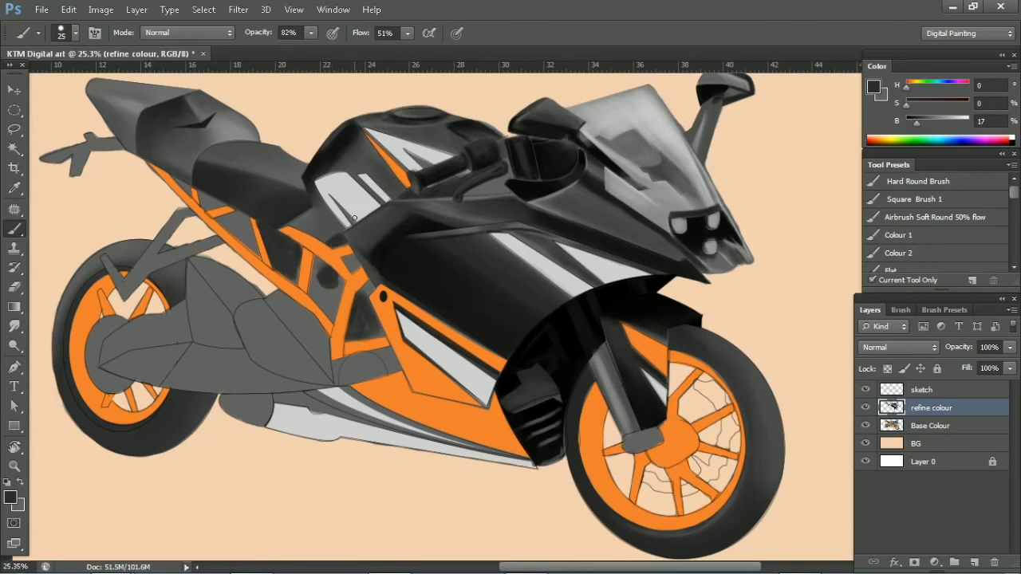
left_click(340, 238, "alt")
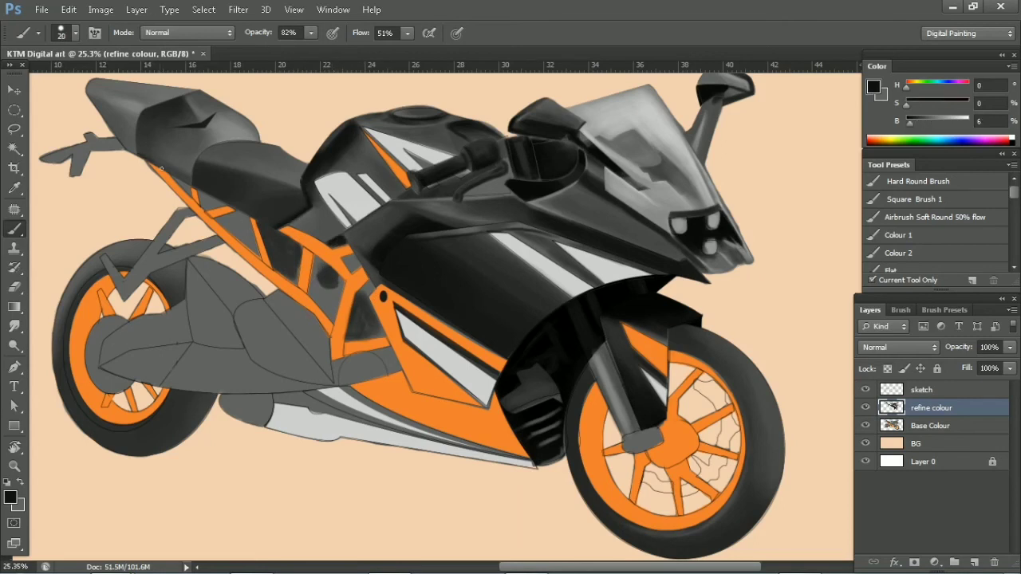
left_click(105, 110, "alt")
key("bracketright")
key("bracketright")
key("bracketright")
key("bracketleft")
key("bracketleft")
key("bracketleft")
left_click_drag(182, 154, 229, 193)
left_click(204, 149, "alt")
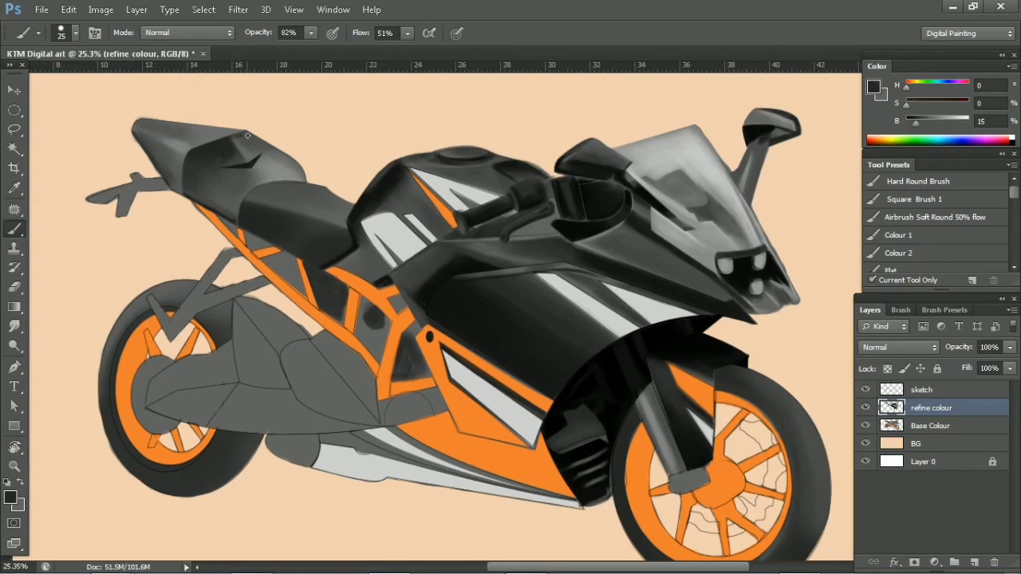
key("bracketright")
mouse_move(300, 275)
left_mouse_down()
mouse_move(292, 261)
mouse_move(319, 309)
left_mouse_up()
Sample near-black and dark greys and lightly shade the area near the tank
left_click(282, 254, "alt")
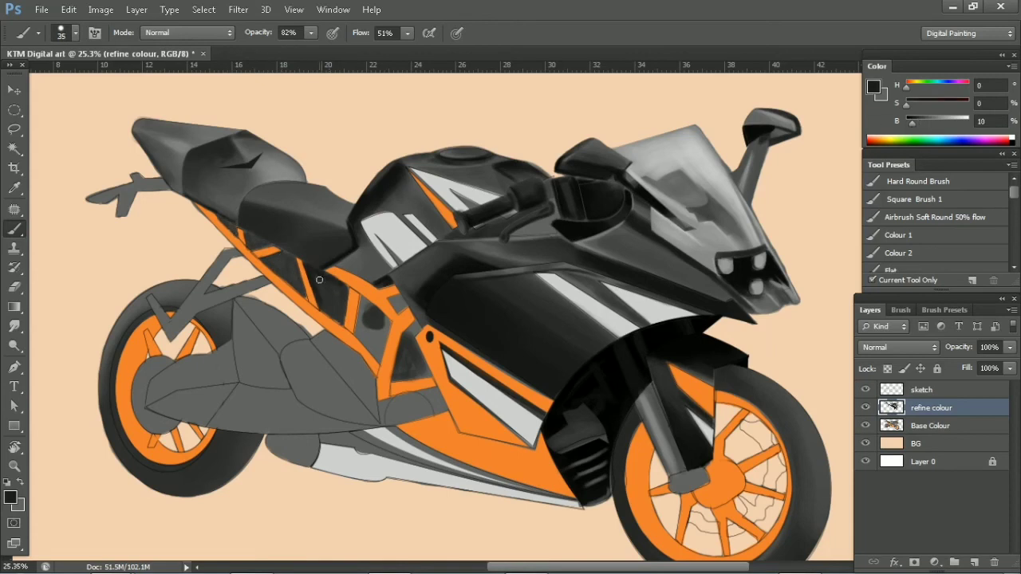
key("bracketleft")
left_click(238, 230, "alt")
key("bracketright")
key("bracketright")
key("bracketright")
left_click(320, 276, "alt")
left_click(419, 272, "alt")
left_click_drag(399, 280, 446, 254)
key("bracketleft")
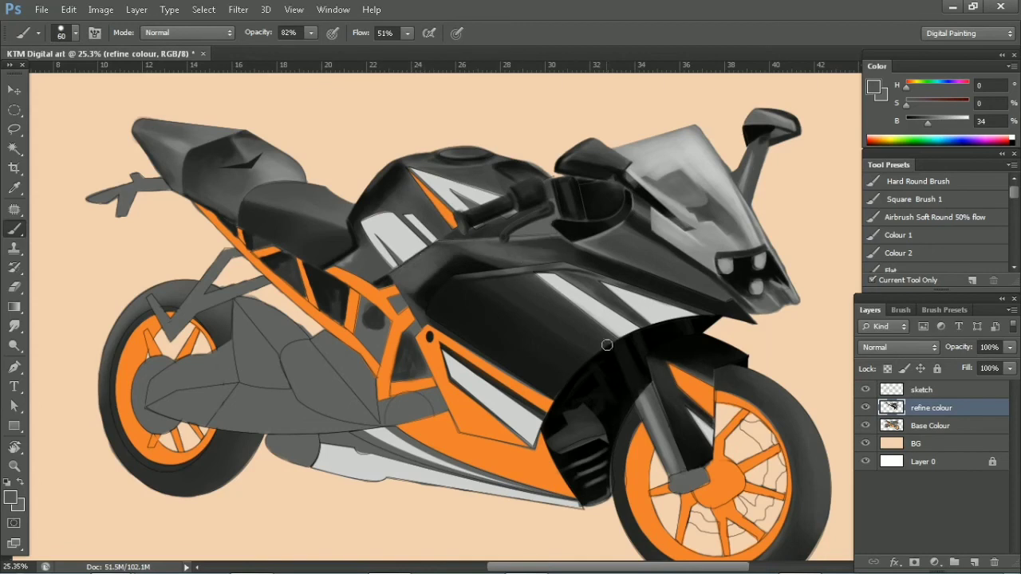
Repaint the seat tail in a lighter grey sampled from the seat
left_click(539, 237, "alt")
key("bracketright")
key("bracketright")
key("bracketright")
left_click(281, 199, "alt")
key("bracketleft")
key("bracketleft")
key("bracketleft")
left_click(171, 136, "alt")
left_click_drag(139, 131, 179, 154)
Shade the upper exhaust cover and its panel lines with dark grey strokes
key("bracketleft")
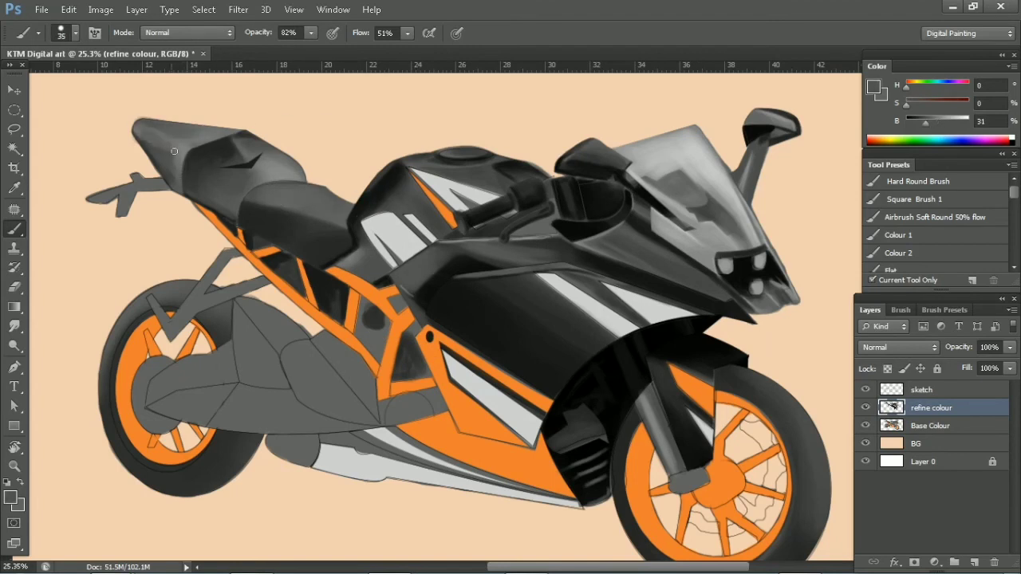
left_click(406, 383, "alt")
key("bracketright")
key("bracketright")
key("bracketright")
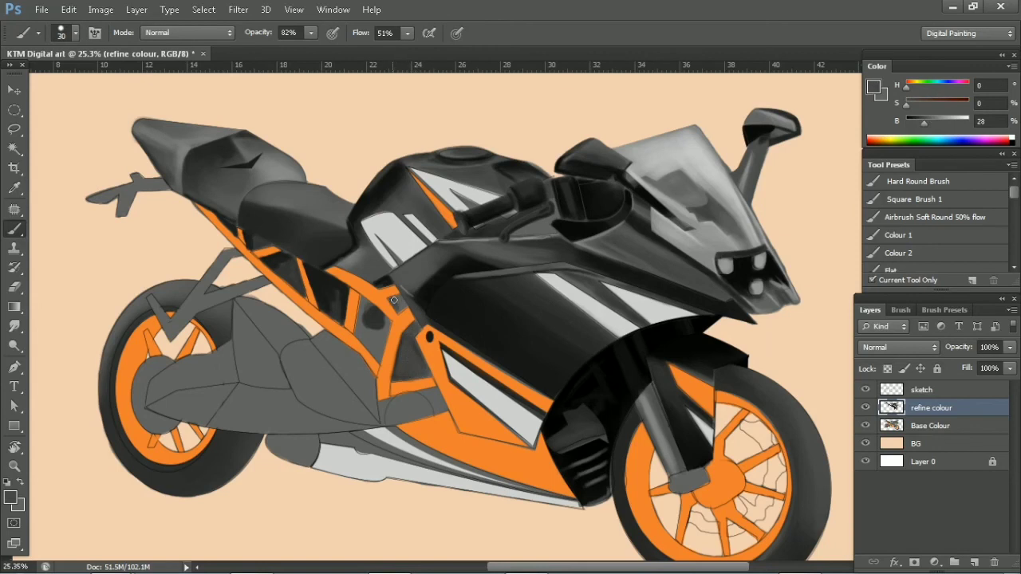
left_click(258, 317, "alt")
mouse_move(239, 307)
left_mouse_down()
mouse_move(287, 336)
mouse_move(247, 303)
left_mouse_up()
key("bracketleft")
key("bracketleft")
key("bracketleft")
left_click_drag(191, 319, 231, 251)
mouse_move(273, 332)
left_mouse_down()
mouse_move(343, 375)
mouse_move(159, 415)
left_mouse_up()
Add near-black shading along the exhaust cover panel line and lower edge
key("bracketright")
key("bracketright")
key("bracketright")
left_click(163, 384, "alt")
mouse_move(257, 354)
left_mouse_down()
mouse_move(239, 319)
mouse_move(200, 367)
left_mouse_up()
left_click(246, 347, "alt")
left_click(239, 350, "alt")
key("bracketleft")
key("bracketleft")
key("bracketleft")
mouse_move(304, 390)
left_mouse_down()
mouse_move(303, 353)
mouse_move(335, 403)
left_mouse_up()
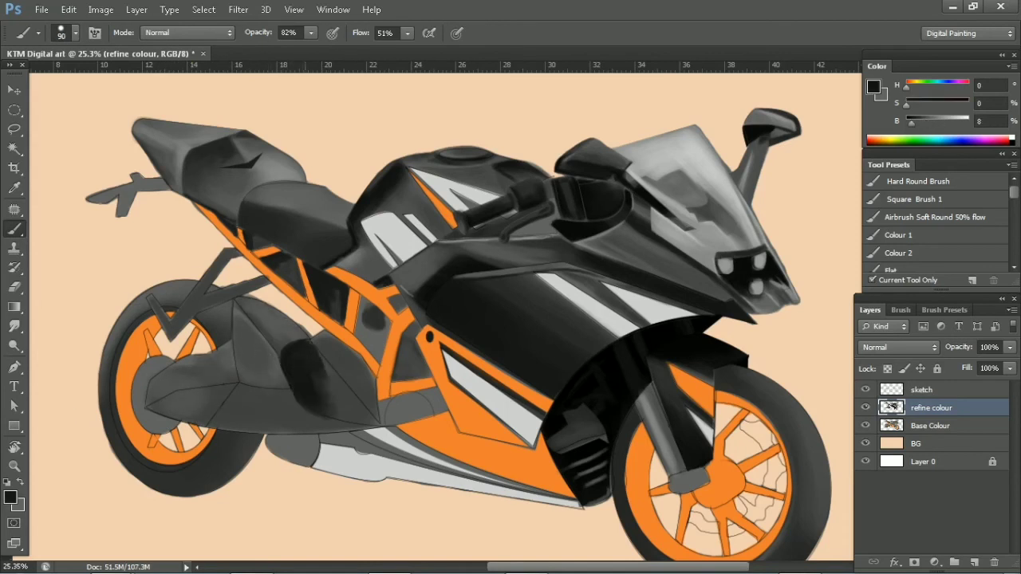
Shade the exhaust cover and darken the lower and left exhaust panels with sampled greys
key("bracketright")
left_click(252, 302, "alt")
mouse_move(283, 335)
left_mouse_down()
mouse_move(240, 308)
mouse_move(238, 375)
left_mouse_up()
key("bracketleft")
left_click(207, 370, "alt")
left_click_drag(151, 395, 280, 407)
key("bracketright")
key("bracketright")
key("bracketright")
mouse_move(248, 319)
left_mouse_down()
mouse_move(248, 375)
mouse_move(275, 383)
left_mouse_up()
Add darker grey and near-black shading between the exhaust panel and the frame
left_click(271, 367, "alt")
left_click_drag(255, 315, 287, 347)
mouse_move(356, 424)
left_mouse_down()
mouse_move(363, 371)
mouse_move(349, 351)
left_mouse_up()
key("bracketleft")
key("bracketleft")
key("bracketleft")
left_click(319, 375, "alt")
mouse_move(307, 391)
left_mouse_down()
mouse_move(413, 381)
mouse_move(413, 395)
left_mouse_up()
Shade the frame side panel and the area below it with a lighter dark grey
left_click(399, 391, "alt")
key("bracketright")
key("bracketright")
left_click_drag(392, 315, 403, 359)
left_click_drag(351, 286, 363, 342)
key("bracketright")
key("bracketright")
key("bracketright")
left_click(394, 273, "alt")
Repaint the seat-top shading and darken the tail and plate holder
left_click(291, 209, "alt")
key("bracketright")
key("bracketright")
key("bracketright")
left_click_drag(263, 167, 287, 177)
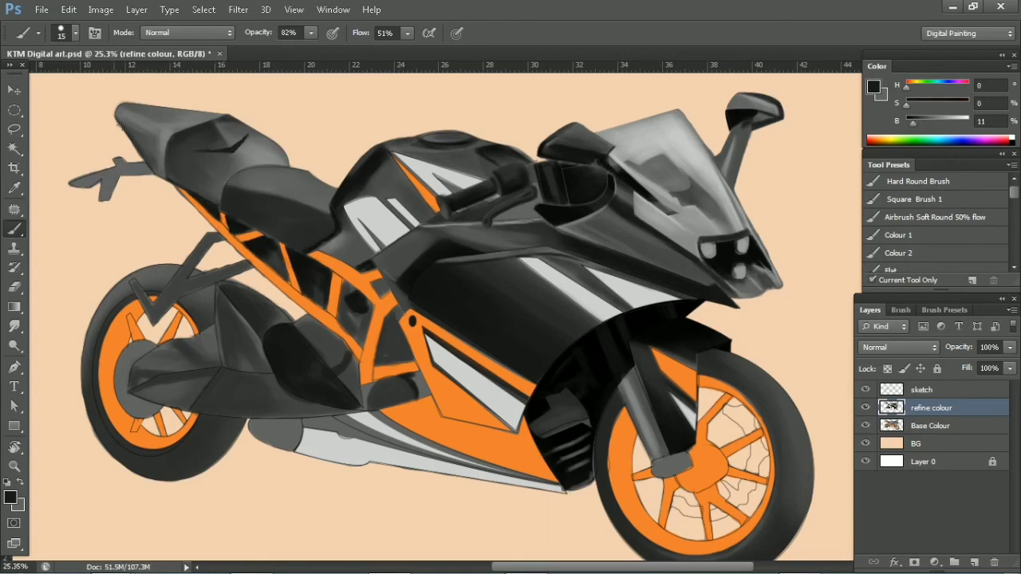
key("bracketright")
left_click_drag(151, 169, 74, 183)
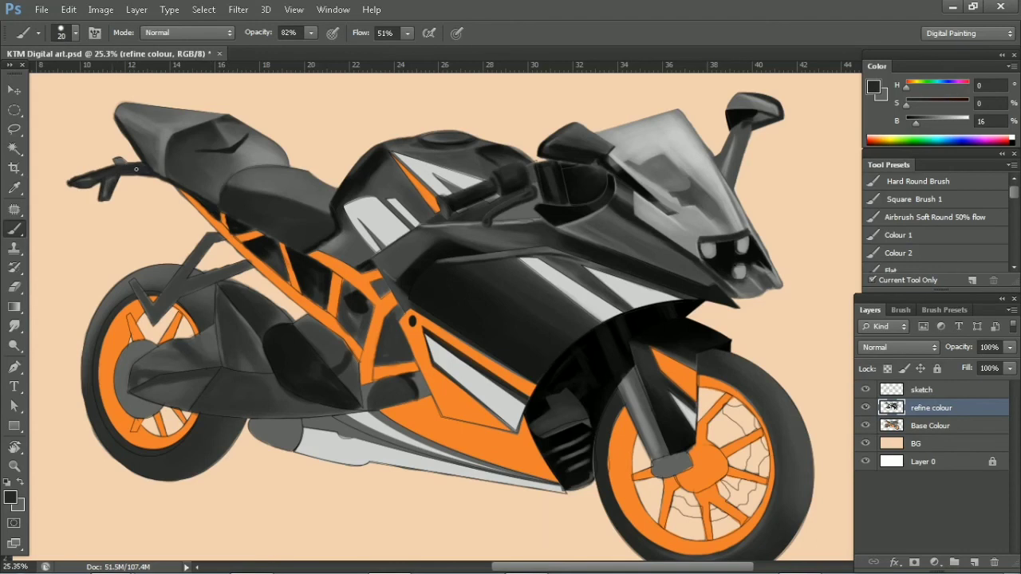
key("bracketright")
key("bracketright")
key("bracketright")
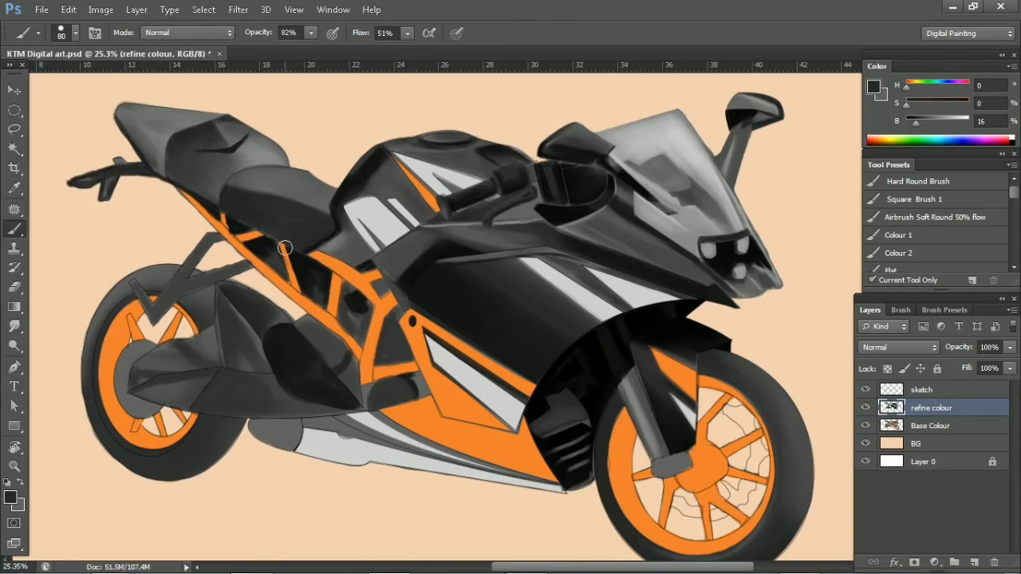
Lightly repaint the seat and lighten its top with a paler seat grey
left_click(137, 124, "alt")
key("bracketleft")
key("bracketleft")
key("bracketleft")
left_click_drag(128, 111, 191, 137)
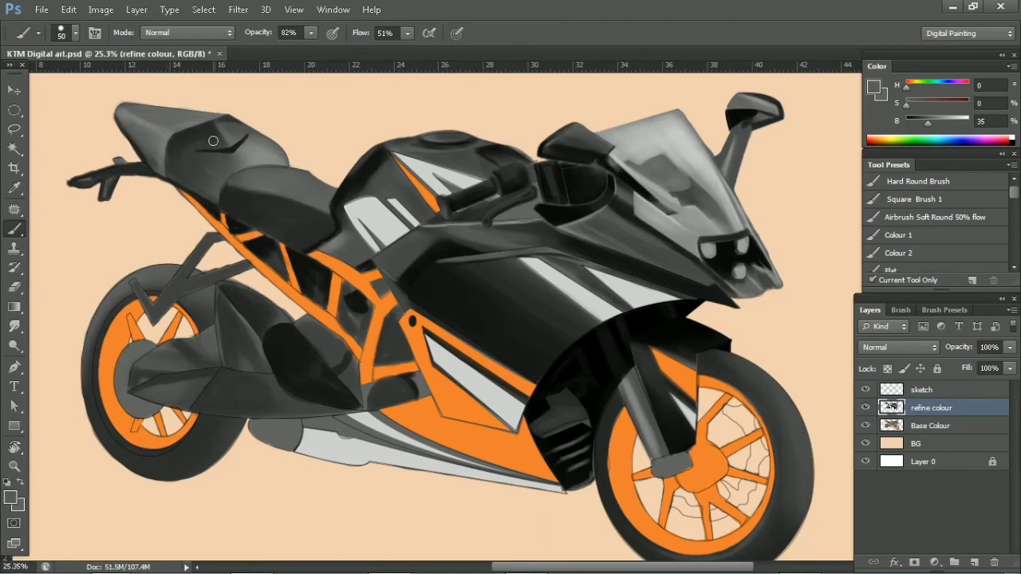
left_click(164, 114, "alt")
left_click_drag(136, 112, 192, 116)
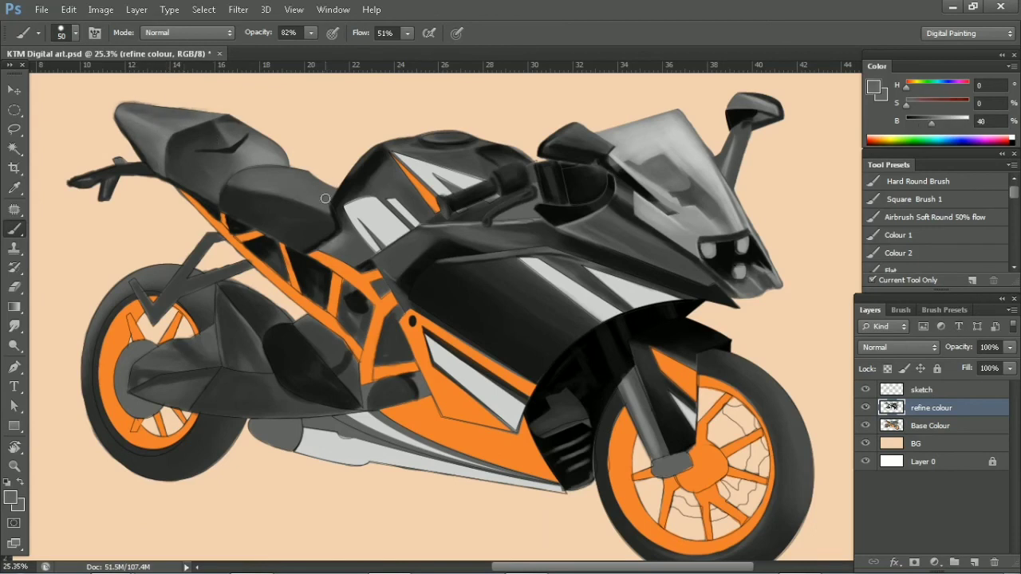
Sample near-black, darker and lighter greys from the tank and fairing, adjusting brush size
left_click(379, 162, "alt")
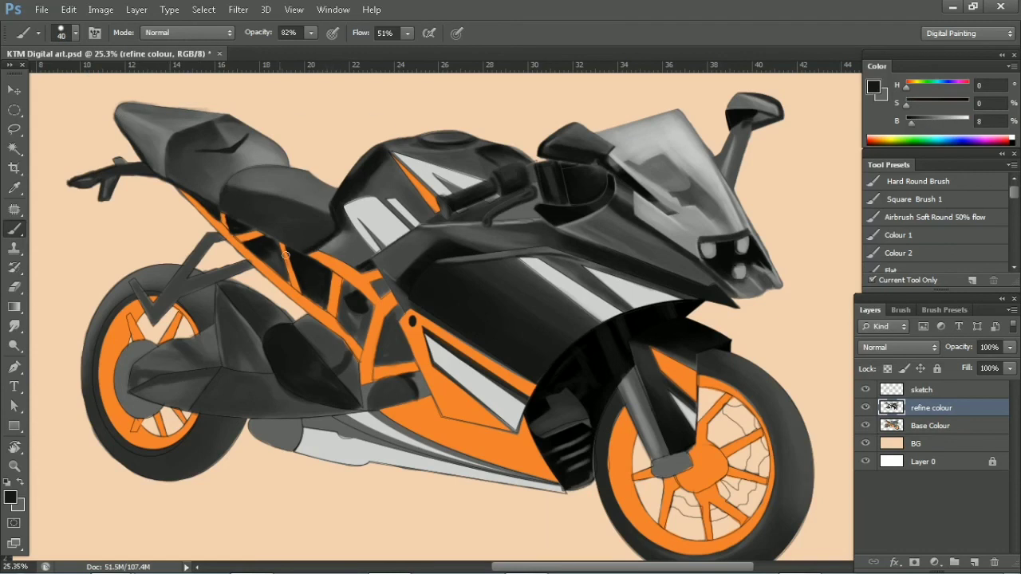
left_click(410, 287, "alt")
key("bracketleft")
key("bracketleft")
left_click(504, 255, "alt")
key("bracketright")
key("bracketleft")
key("bracketleft")
left_click(607, 243, "alt")
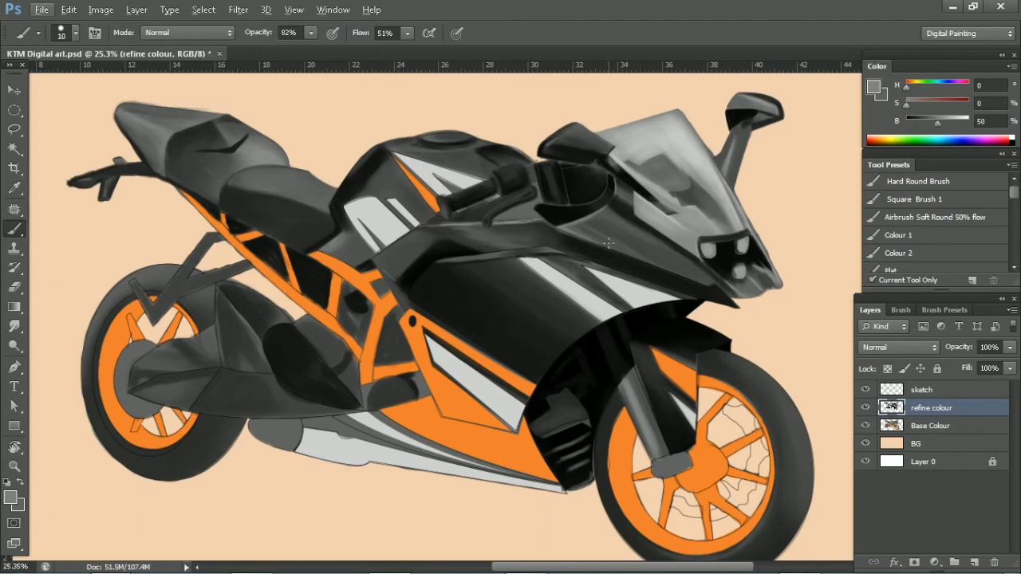
Zoom in around the side panel and sample fairing greys and the bike's orange
left_click_drag(539, 446, 562, 446)
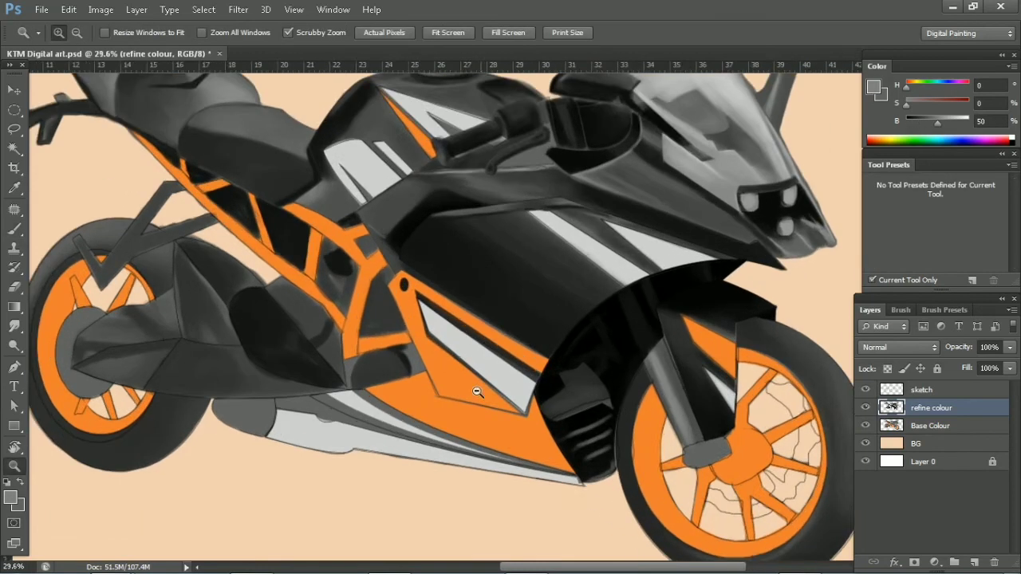
left_click(305, 253, "alt")
left_click(238, 228, "alt")
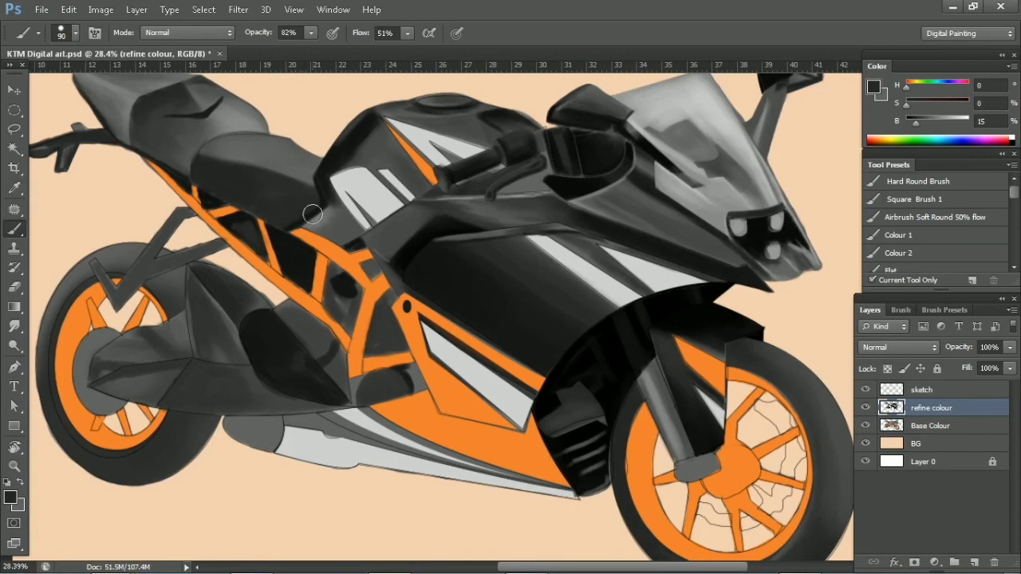
key("bracketright")
key("bracketright")
key("bracketright")
left_click(140, 138, "alt")
key("bracketleft")
key("bracketleft")
key("bracketleft")
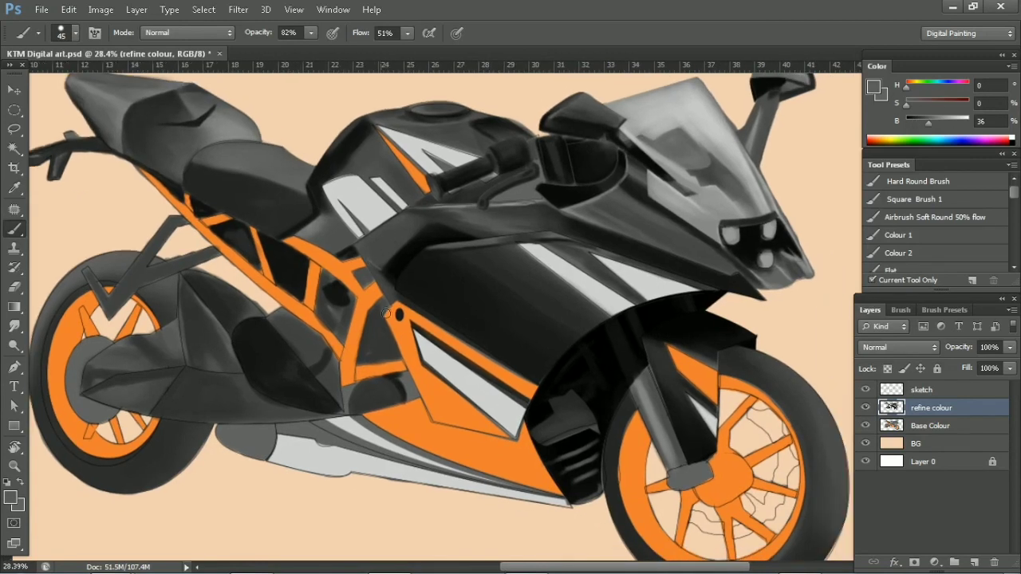
left_click(311, 306, "alt")
Paint a redder, more saturated orange along the frame tubes
left_click(874, 138)
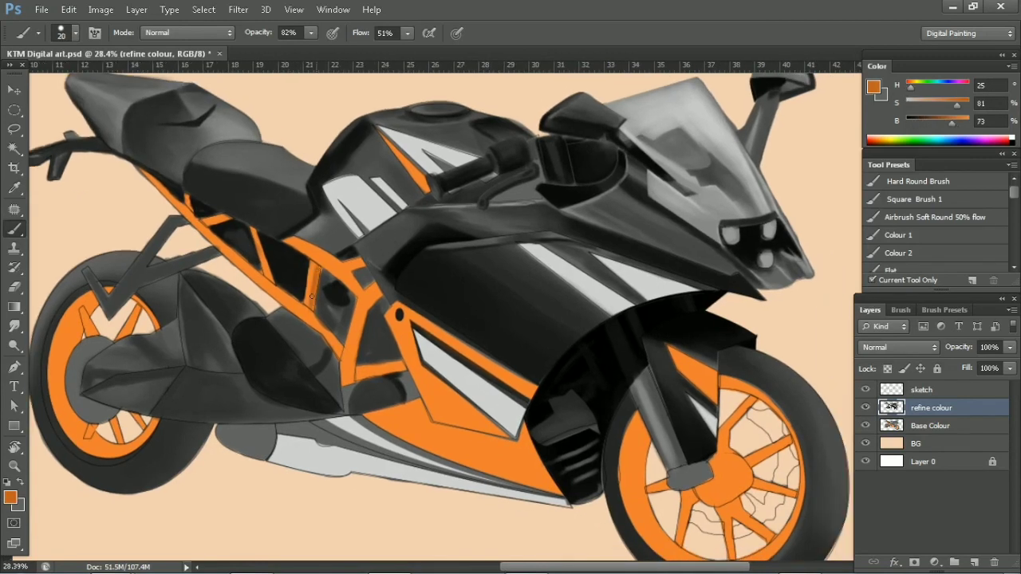
left_click_drag(293, 249, 363, 293)
mouse_move(356, 341)
left_mouse_down()
mouse_move(403, 367)
mouse_move(302, 308)
mouse_move(252, 232)
left_mouse_up()
key("bracketleft")
left_click_drag(315, 293, 155, 179)
At 43% opacity and 23% flow, tint the upper frame tube and lower side panel red-orange
key("4")
key("3")
key("shift+2")
key("shift+3")
key("bracketright")
key("bracketright")
left_click_drag(422, 382, 495, 435)
left_click_drag(438, 331, 527, 382)
left_click_drag(379, 415, 551, 483)
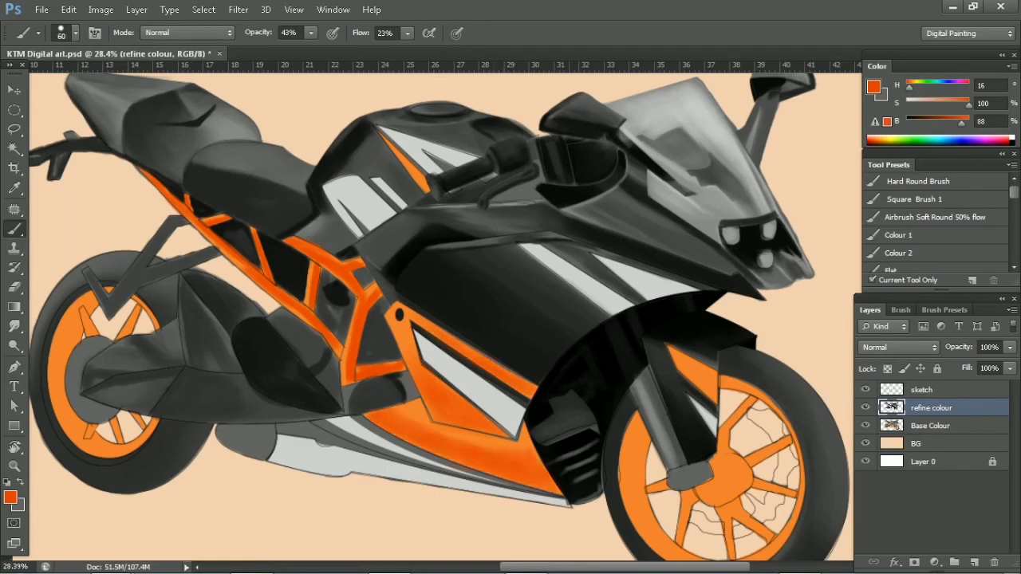
Tint the front fender area and side panel, then deepen orange along the front rim
key("bracketleft")
key("bracketleft")
left_click_drag(710, 393, 685, 359)
left_click_drag(521, 432, 503, 467)
key("bracketright")
key("bracketright")
left_click_drag(412, 171, 367, 80)
mouse_move(678, 291)
left_mouse_down()
mouse_move(722, 311)
mouse_move(749, 422)
mouse_move(678, 441)
left_mouse_up()
Shade the inner front rim, hub and spokes
key("bracketleft")
left_click_drag(594, 387, 662, 477)
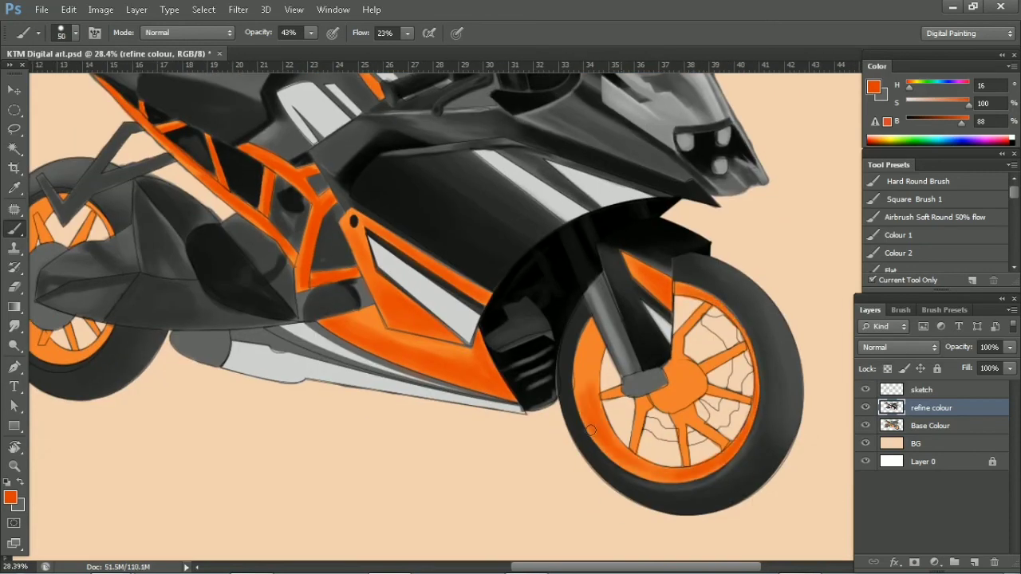
mouse_move(584, 342)
left_mouse_down()
mouse_move(587, 403)
mouse_move(622, 445)
left_mouse_up()
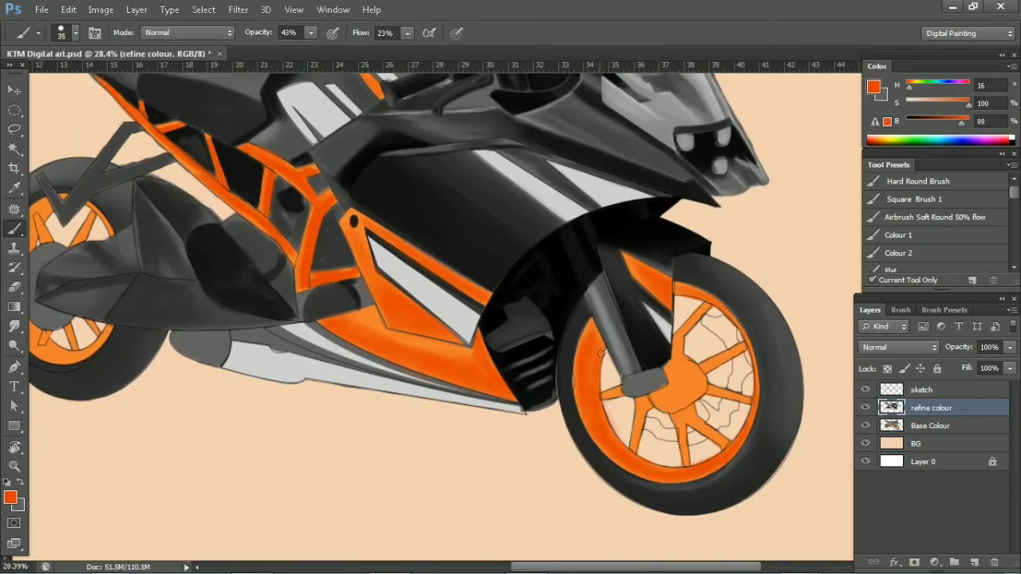
key("bracketright")
left_click_drag(610, 393, 638, 455)
mouse_move(678, 403)
left_mouse_down()
mouse_move(722, 446)
mouse_move(734, 359)
mouse_move(682, 365)
mouse_move(685, 329)
left_mouse_up()
At 64% opacity, shade the front hub, spokes and lower wheel rim
key("bracketleft")
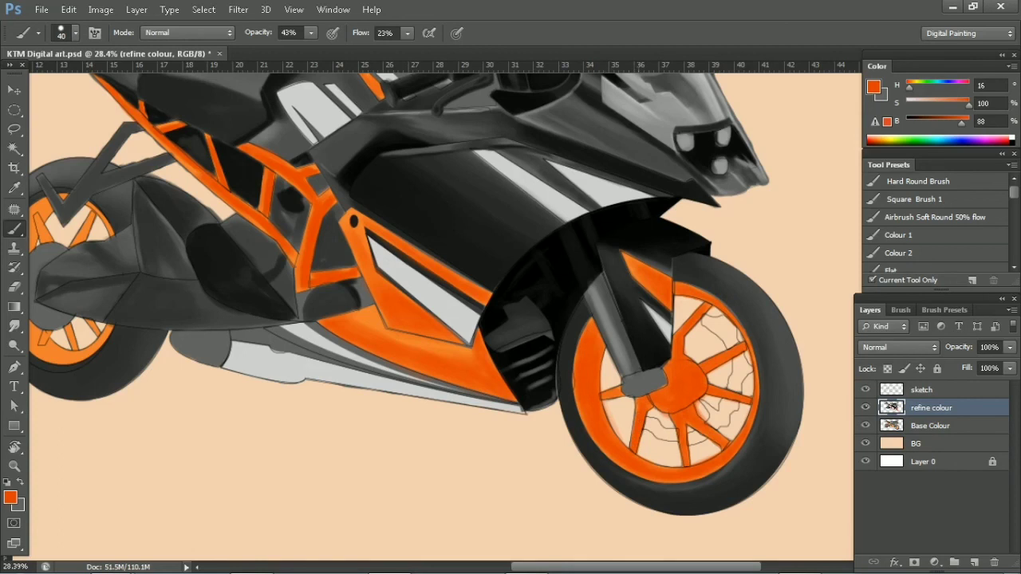
left_click_drag(417, 299, 281, 319)
key("6")
key("4")
key("bracketright")
key("bracketright")
mouse_move(547, 380)
left_mouse_down()
mouse_move(536, 427)
mouse_move(586, 427)
mouse_move(590, 415)
left_mouse_up()
key("bracketright")
left_click_drag(511, 431, 500, 471)
mouse_move(465, 410)
left_mouse_down()
mouse_move(494, 478)
mouse_move(610, 446)
mouse_move(530, 497)
left_mouse_up()
Add finer, darker shading strokes over the hub and spokes, then sample the rim's brighter orange
key("bracketleft")
left_click_drag(554, 400, 590, 381)
key("bracketleft")
key("bracketleft")
left_click_drag(571, 329, 550, 358)
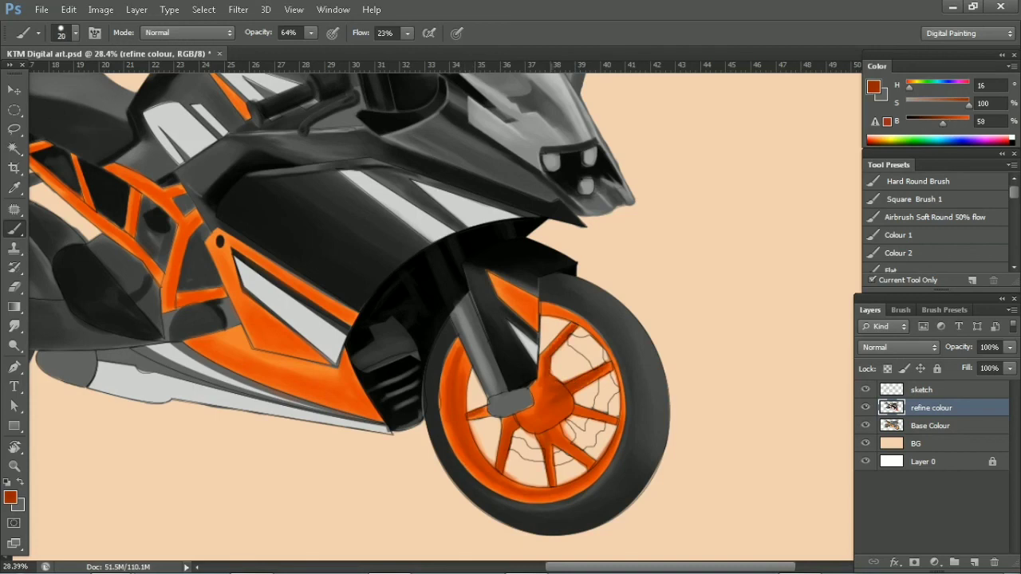
left_click_drag(567, 416, 545, 427)
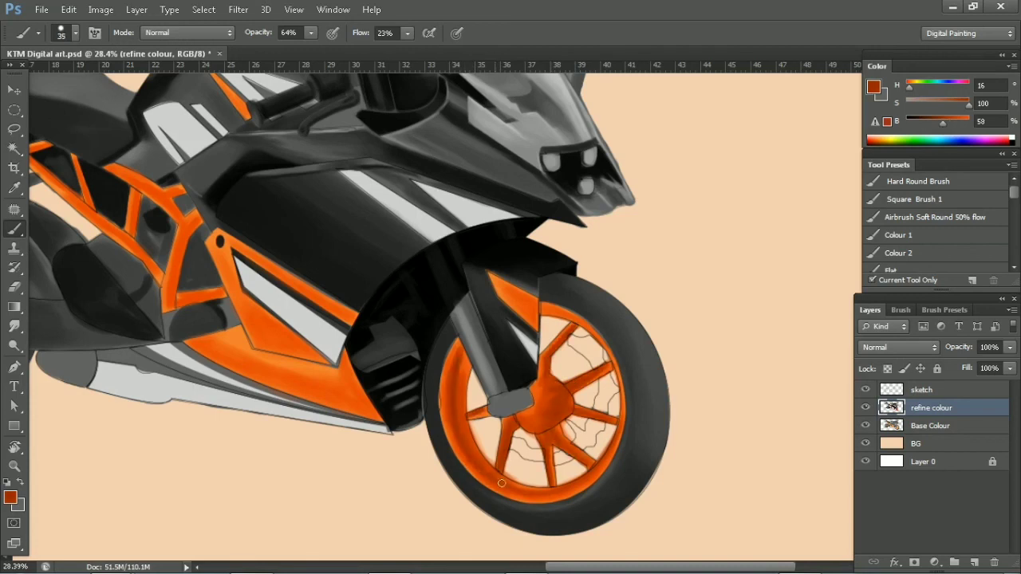
left_click(593, 332, "alt")
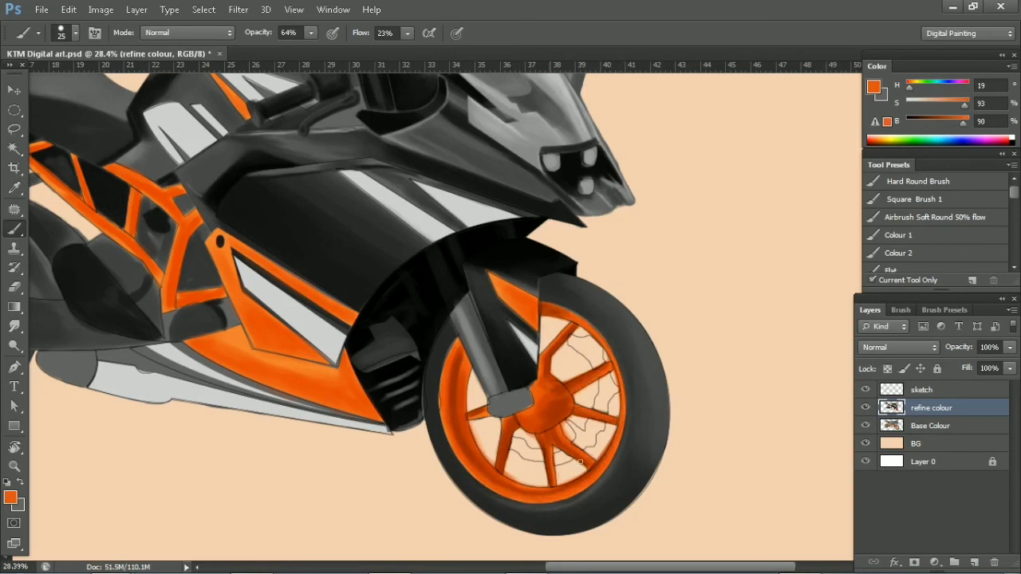
Trace the front tyre outline with the Pen tool and load it as a selection
key("p")
left_click(555, 263)
left_click(554, 242)
left_click(574, 237)
left_click_drag(682, 346, 622, 494)
left_click(619, 488)
left_click_drag(465, 443, 540, 531)
left_click(452, 302)
left_click(466, 280)
key("ctrl+Return")
Paint the selected front tyre dark grey at 78% opacity with a large brush
key("b")
left_click(643, 383, "alt")
key("bracketright")
key("bracketright")
key("bracketright")
mouse_move(582, 308)
left_mouse_down()
mouse_move(645, 335)
mouse_move(654, 446)
mouse_move(580, 165)
left_mouse_up()
key("bracketright")
key("7")
key("8")
mouse_move(426, 280)
left_mouse_down()
mouse_move(506, 489)
mouse_move(708, 358)
mouse_move(630, 280)
left_mouse_up()
key("bracketleft")
key("bracketleft")
key("bracketleft")
left_click(588, 255, "alt")
Darken the front tyre's lower-right side and lighten its upper-right edge
left_click(656, 410, "alt")
mouse_move(651, 458)
left_mouse_down()
mouse_move(657, 410)
mouse_move(699, 358)
left_mouse_up()
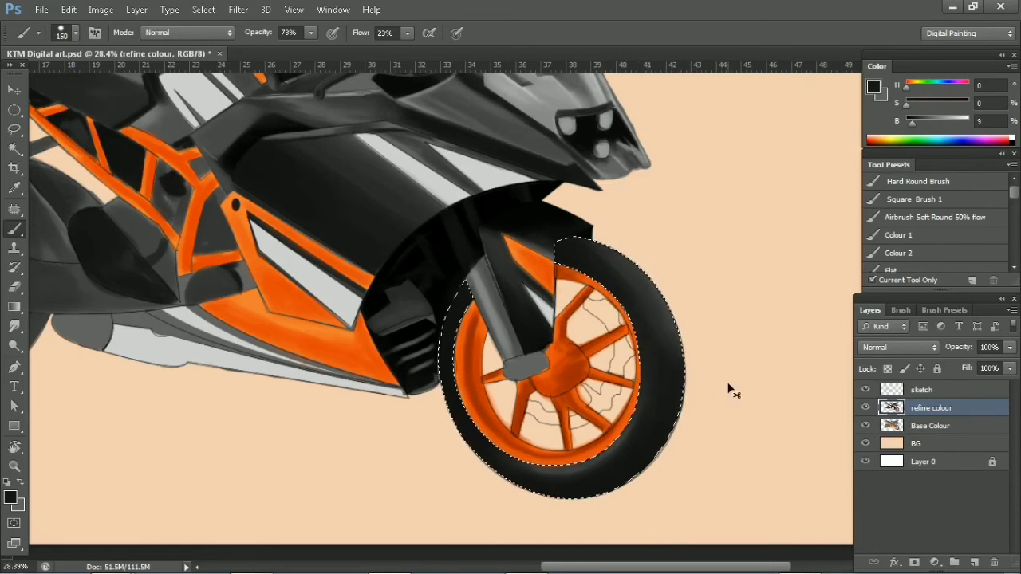
left_click(611, 246, "alt")
left_click_drag(674, 399, 623, 250)
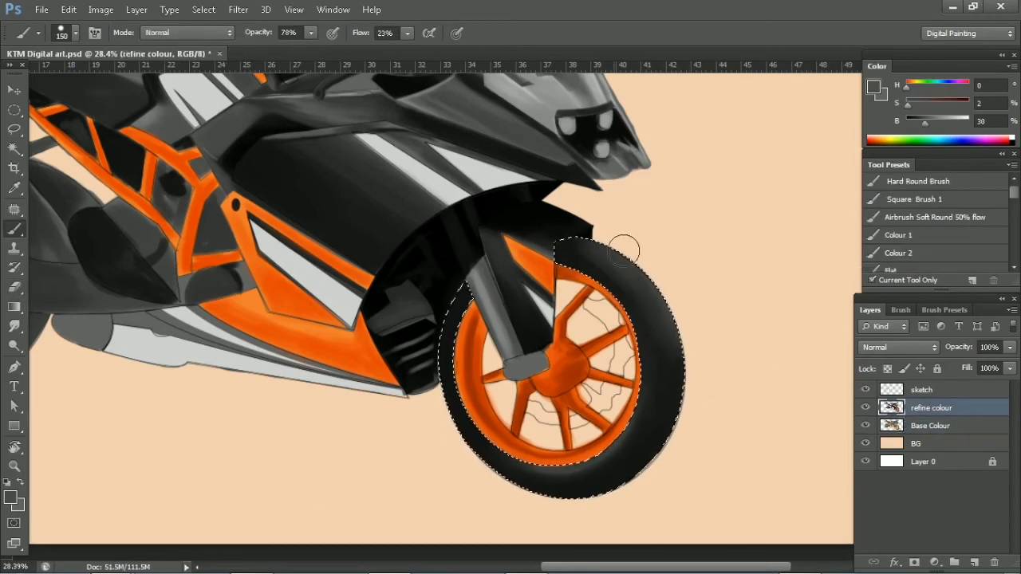
key("ctrl+d")
Sample a darker grey from the bike and make, then clear, a selection of the lower fairing strip
left_click_drag(459, 398, 300, 348)
key("p")
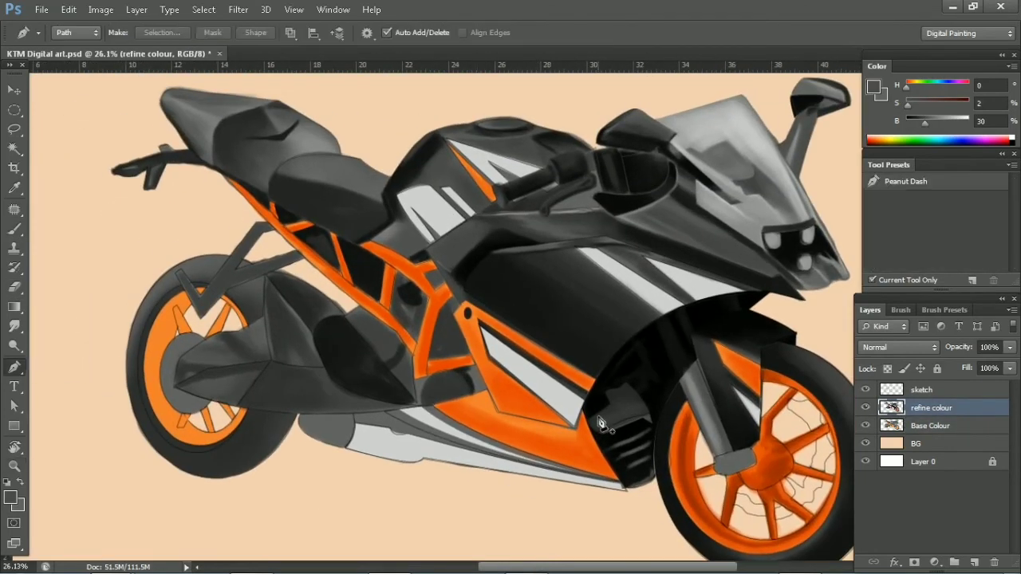
key("b")
left_click(446, 418, "alt")
key("p")
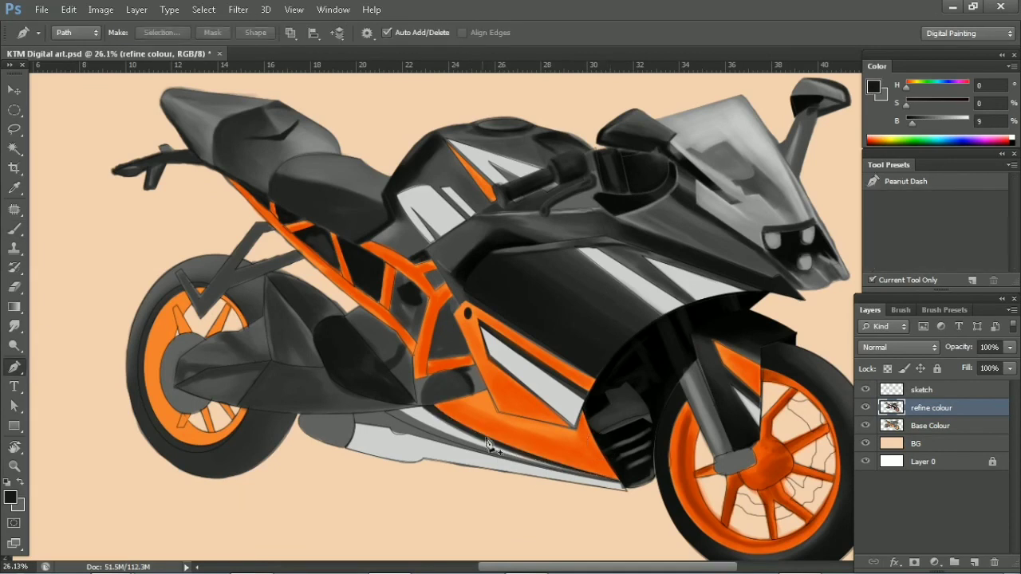
key("ctrl+Return")
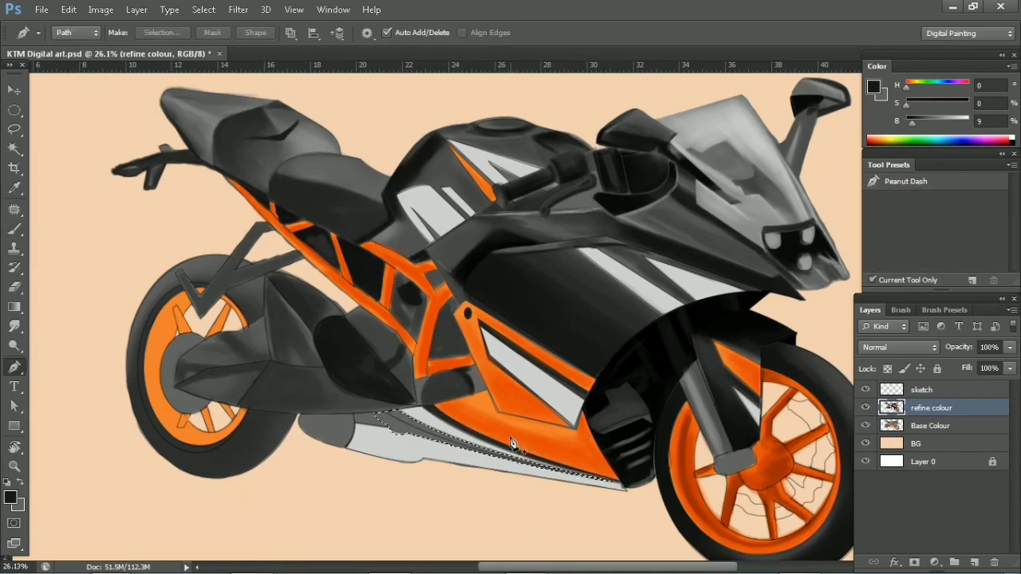
key("ctrl+d")
Trace a closed pen path around the rear tyre and turn it into a selection
left_click(245, 409)
left_click(297, 415)
left_click_drag(188, 472, 159, 475)
left_click_drag(140, 305, 150, 304)
left_click(181, 269)
left_click(201, 290)
left_click(231, 255)
left_click(246, 412)
key("ctrl+Return")
Darken the rear tyre's left and lower edges inside the selection with a smaller brush
key("b")
key("[")
key("[")
key("[")
left_click_drag(164, 462, 131, 335)
left_click_drag(136, 415, 159, 271)
mouse_move(144, 335)
left_mouse_down()
mouse_move(152, 296)
mouse_move(183, 446)
mouse_move(223, 431)
left_mouse_up()
left_click(150, 295, "alt")
left_click_drag(159, 463, 239, 423)
key("ctrl+d")
Paint the rim's own orange along the rear wheel rim at lower opacity
key("p")
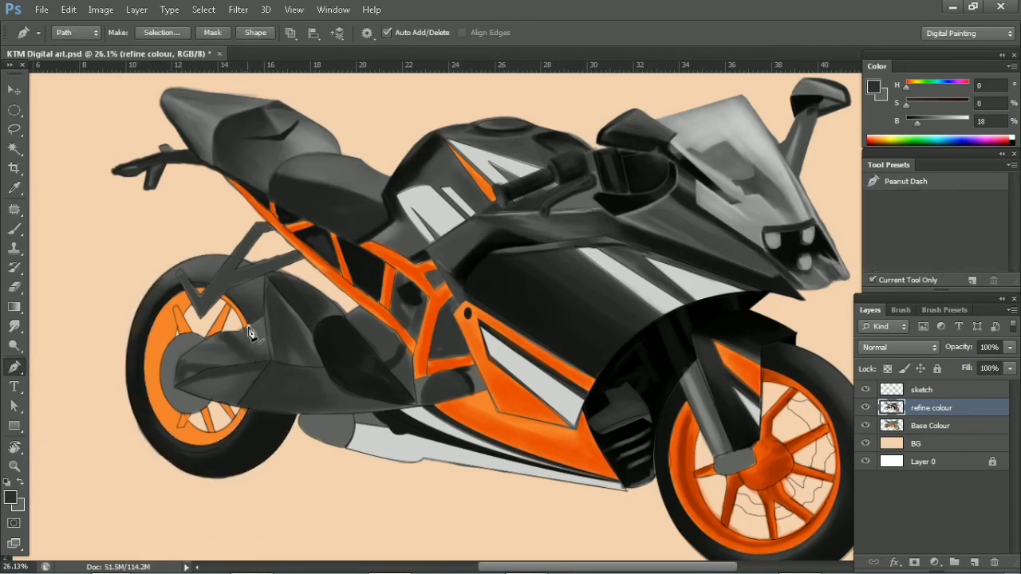
key("b")
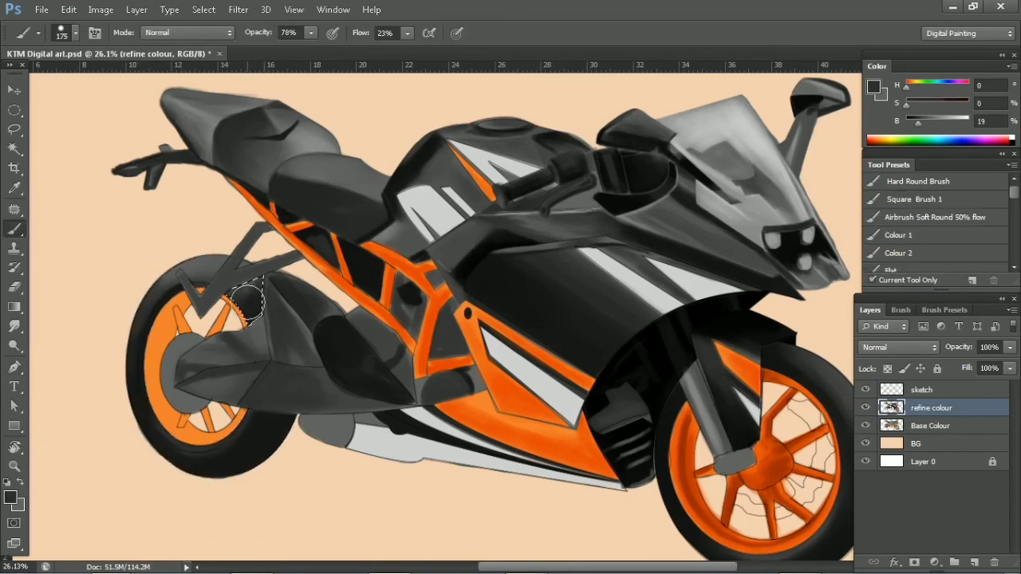
left_click(237, 344, "alt")
key("bracketleft")
key("bracketleft")
key("bracketleft")
key("bracketleft")
key("3")
key("6")
left_click_drag(153, 325, 232, 437)
key("bracketleft")
Shade the rear rim's left part, frame strut and swingarm area in darker orange
left_click(171, 319, "alt")
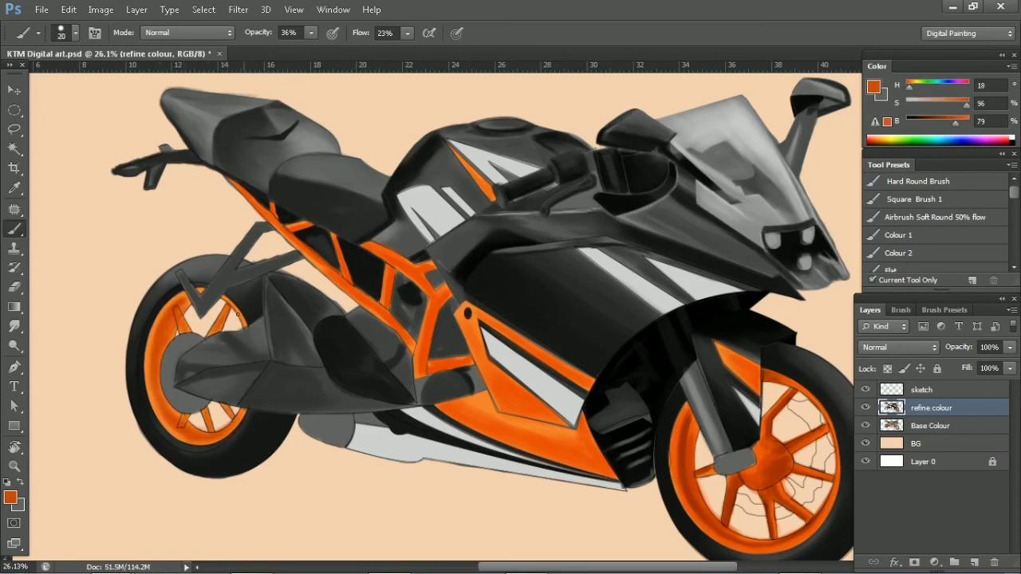
left_click(774, 396, "alt")
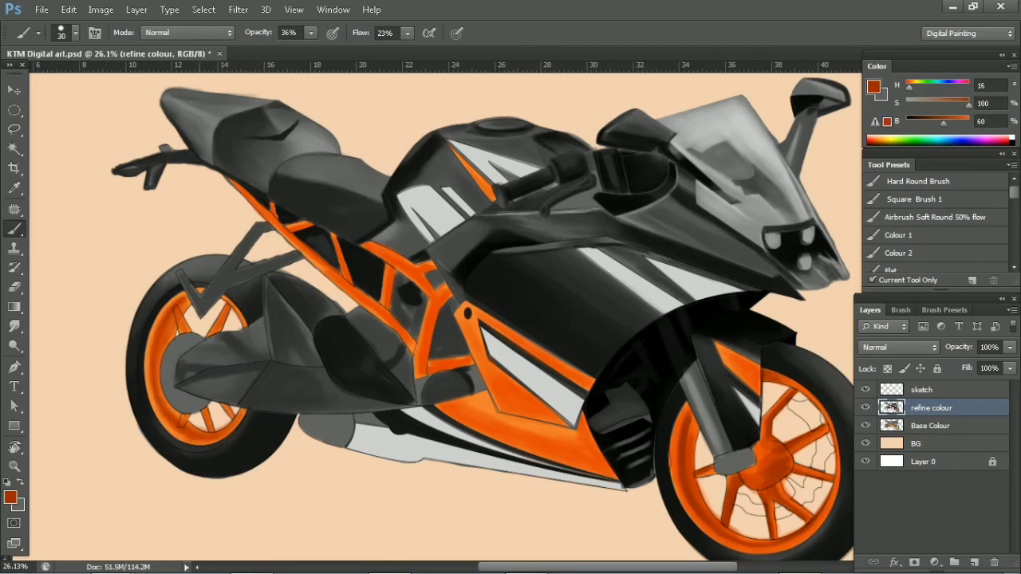
left_click_drag(155, 348, 154, 403)
key("bracketleft")
left_click_drag(431, 309, 426, 362)
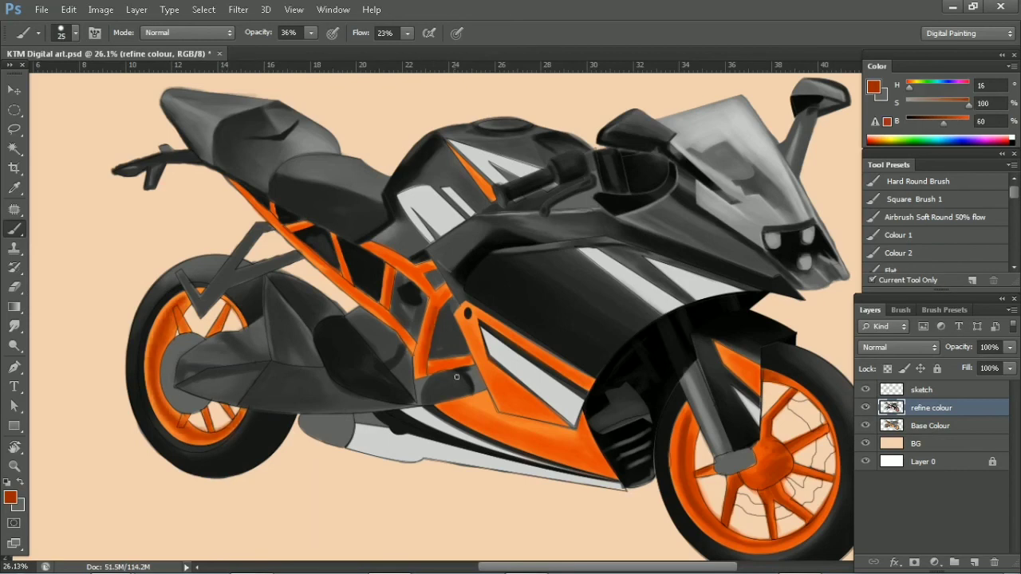
key("bracketright")
left_click_drag(411, 287, 347, 343)
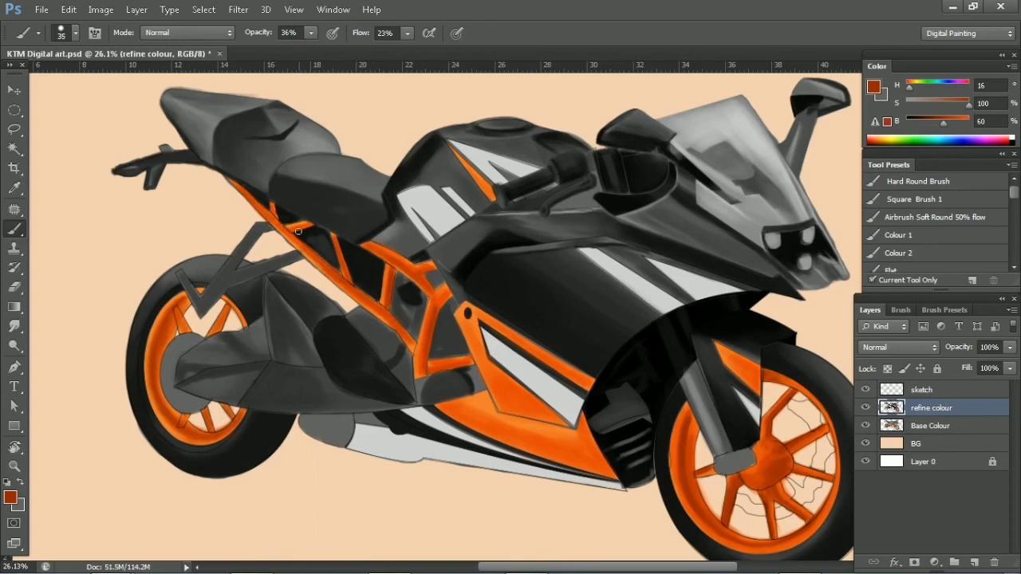
left_click(960, 122)
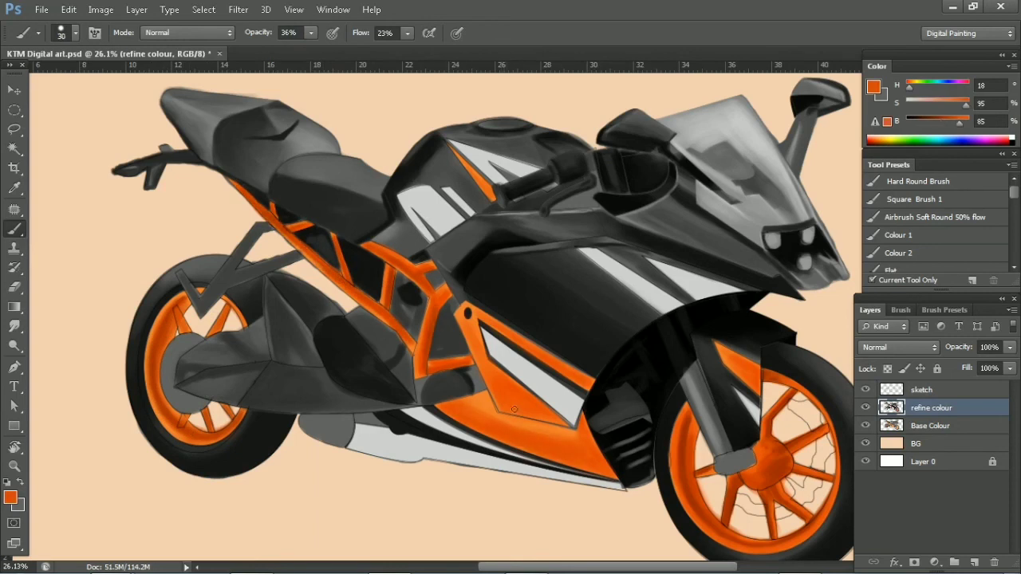
Darken the grey area beside the orange frame with near-black from the fairing
left_click_drag(589, 441, 559, 439)
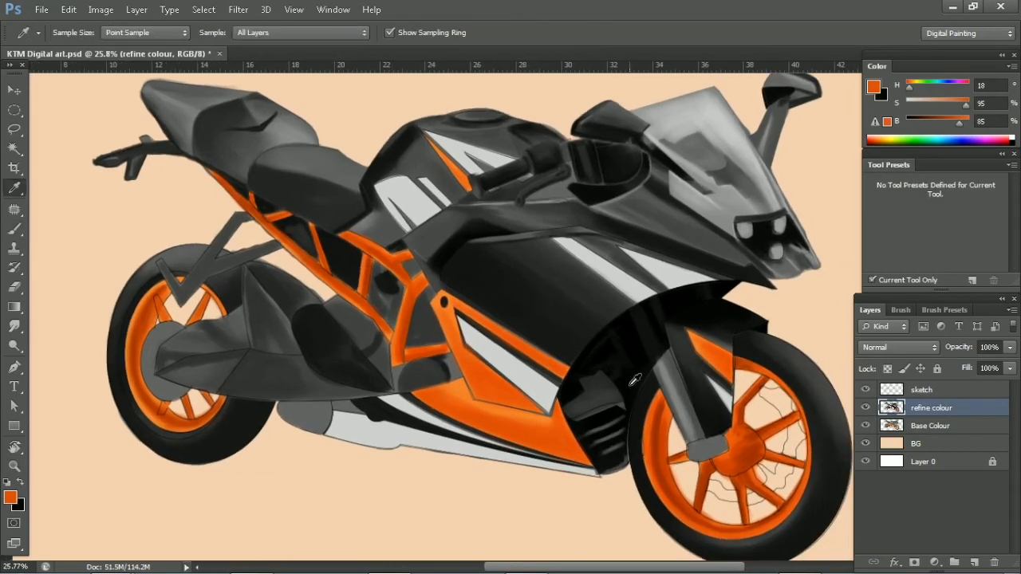
left_click(302, 316, "alt")
key("bracketright")
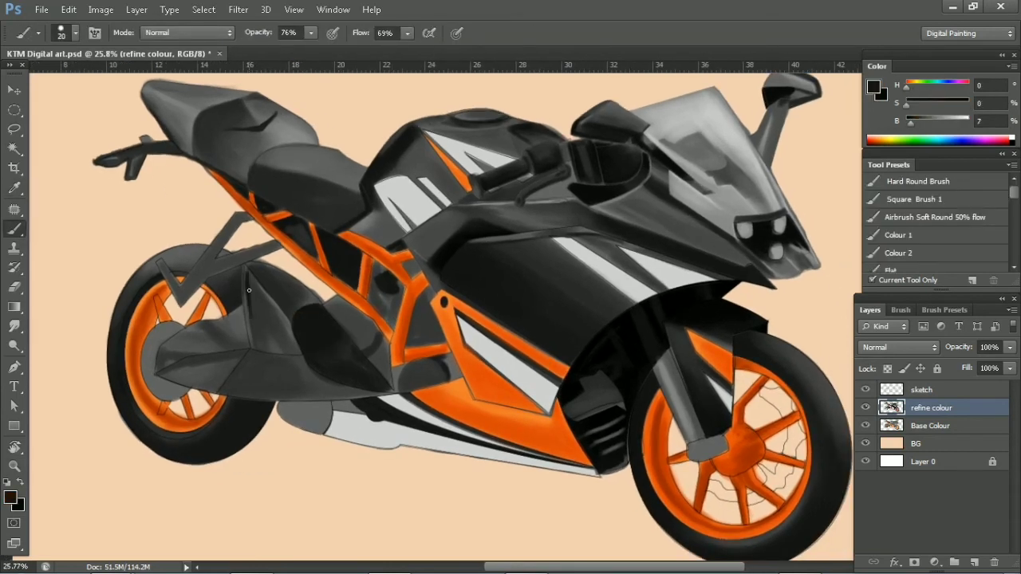
key("bracketright")
key("bracketright")
key("bracketright")
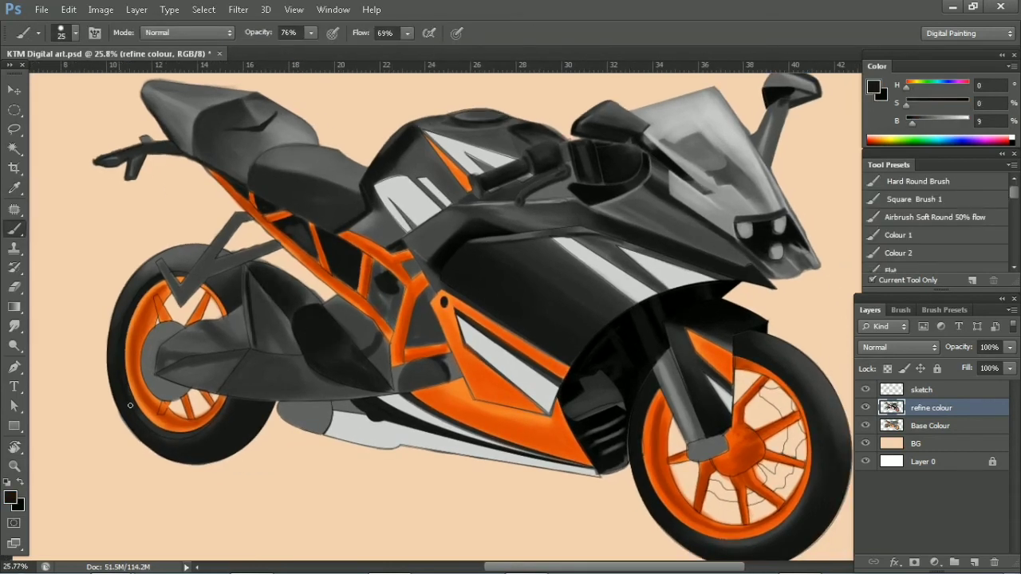
key("bracketright")
key("bracketright")
mouse_move(415, 303)
left_mouse_down()
mouse_move(418, 343)
mouse_move(435, 335)
left_mouse_up()
Sample a range of dark and lighter greys from the tank and fairing, adjusting brush size
left_click(654, 383, "alt")
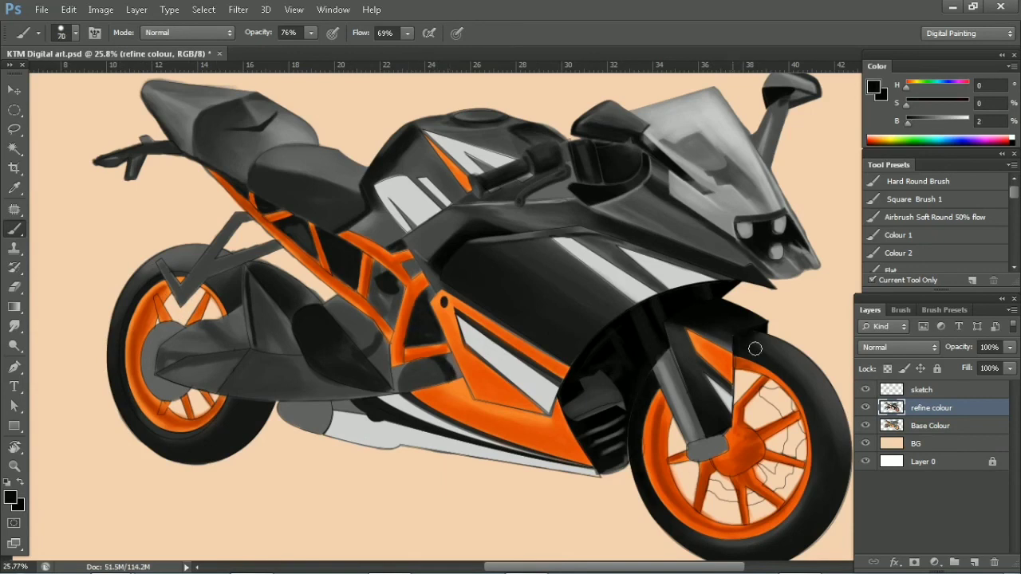
left_click(678, 338, "alt")
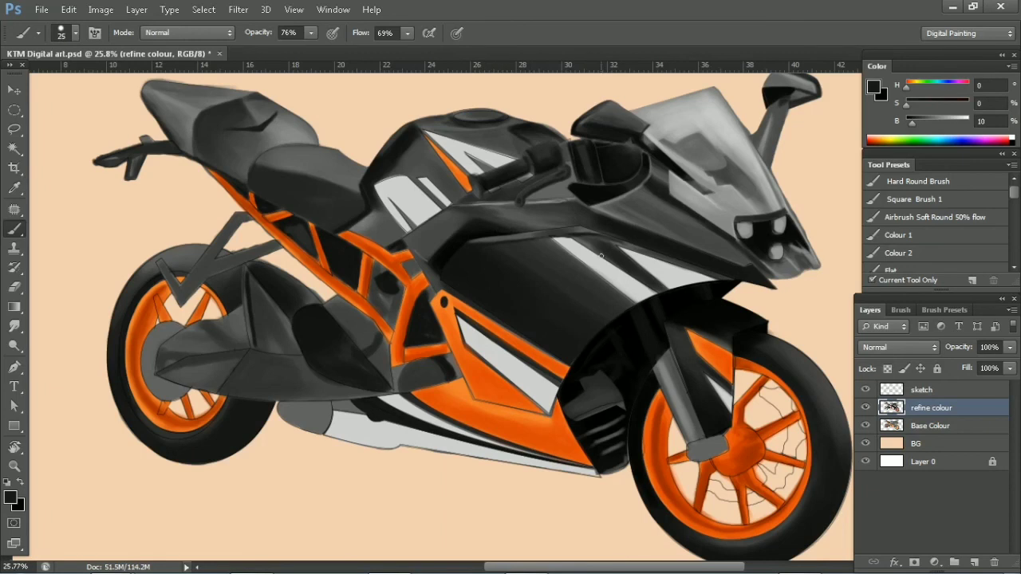
key("bracketright")
key("bracketright")
key("bracketright")
left_click(618, 228, "alt")
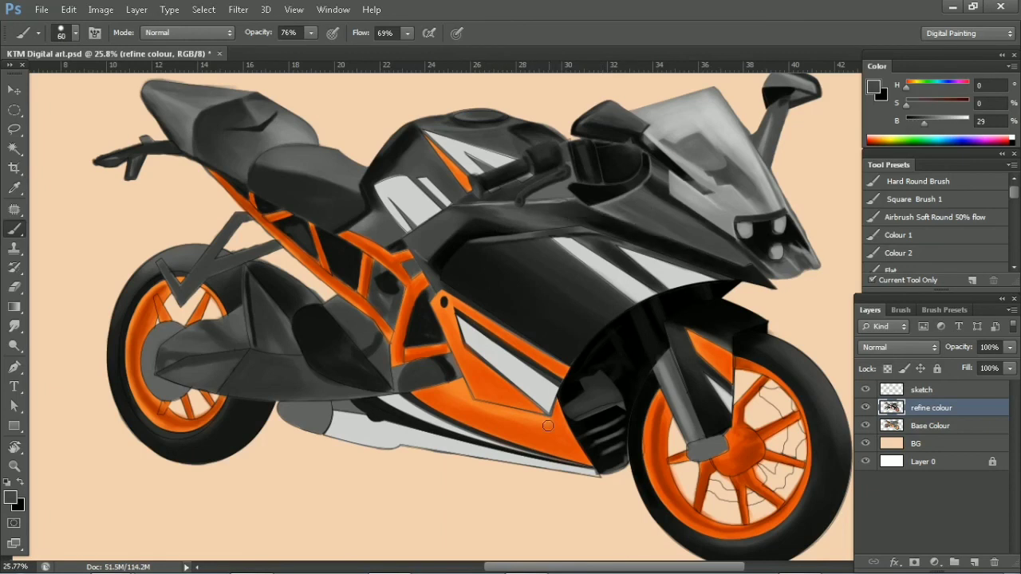
key("bracketleft")
key("bracketleft")
key("bracketleft")
left_click(450, 239, "alt")
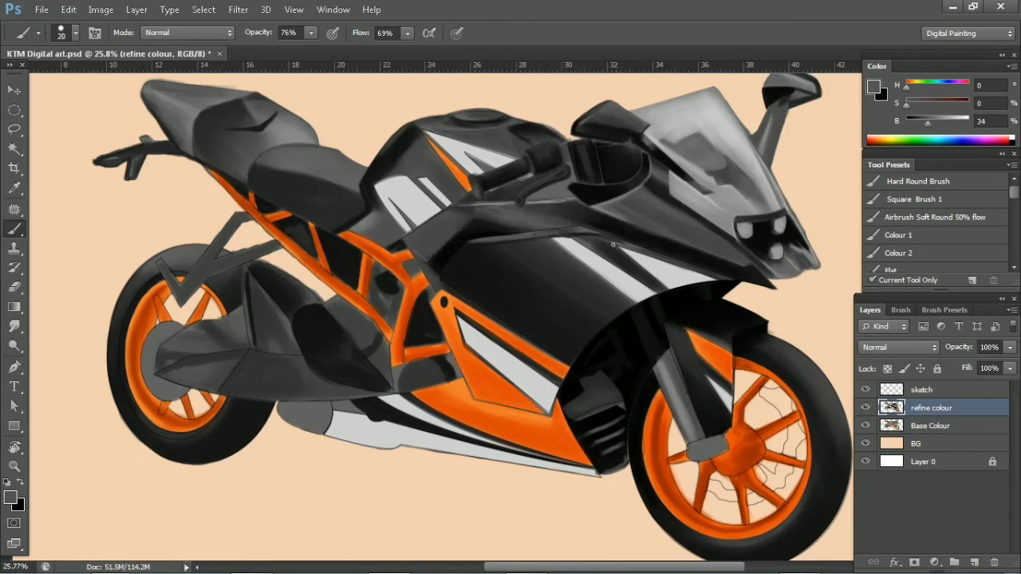
left_click(459, 190, "alt")
key("bracketleft")
key("bracketleft")
key("bracketleft")
left_click(433, 188, "alt")
left_click(439, 121, "alt")
Add dark strokes on the rear swingarm and near the rear hub
key("bracketleft")
left_click(374, 217, "alt")
left_click(276, 281, "alt")
key("bracketleft")
key("bracketleft")
key("bracketleft")
mouse_move(160, 373)
left_mouse_down()
mouse_move(193, 361)
mouse_move(213, 334)
left_mouse_up()
left_click(170, 363, "alt")
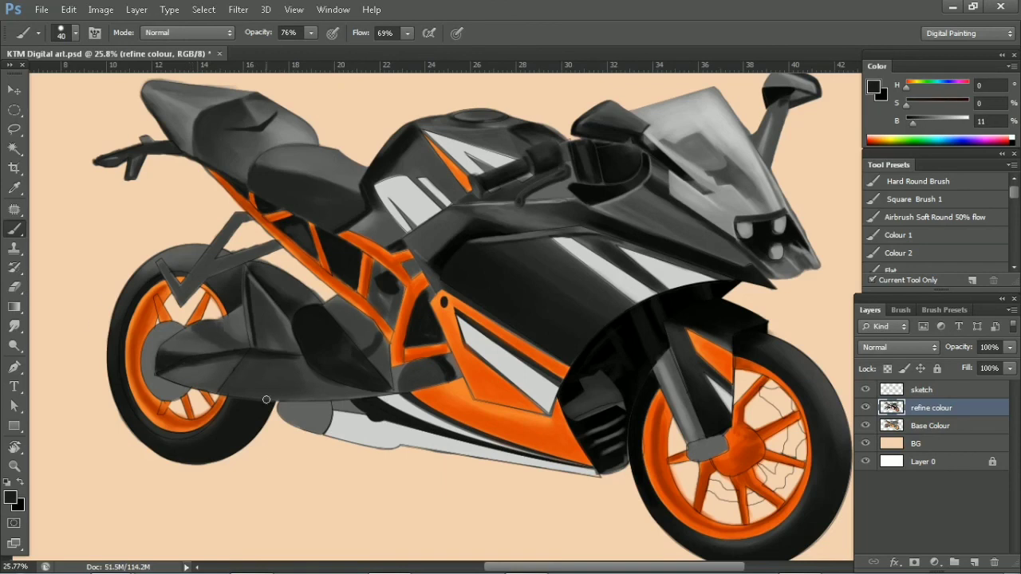
Shade the lower engine dark and add a lighter grey engine highlight
left_click(310, 338, "alt")
left_click_drag(268, 375, 358, 380)
left_click(368, 221, "alt")
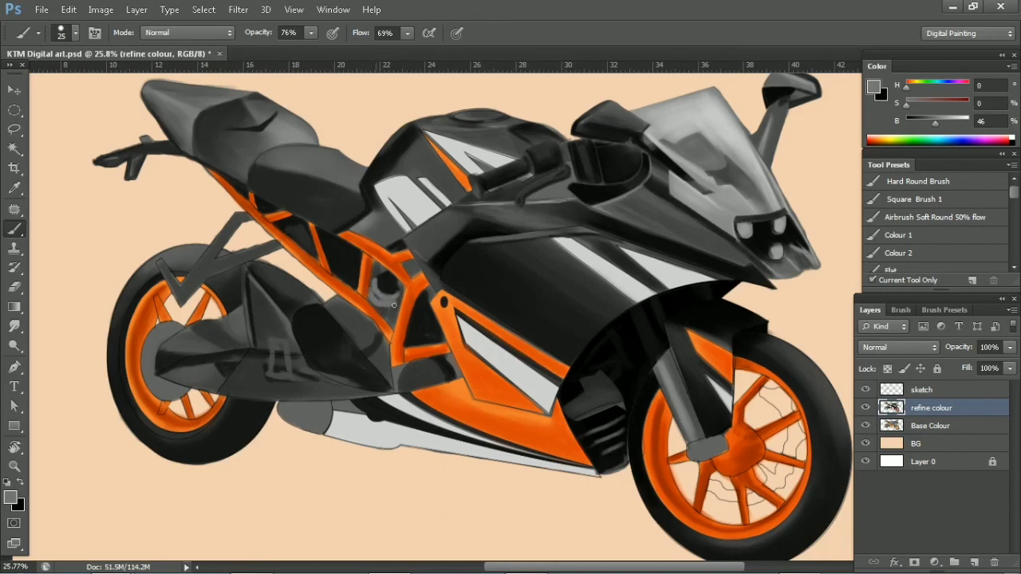
left_click(305, 294, "alt")
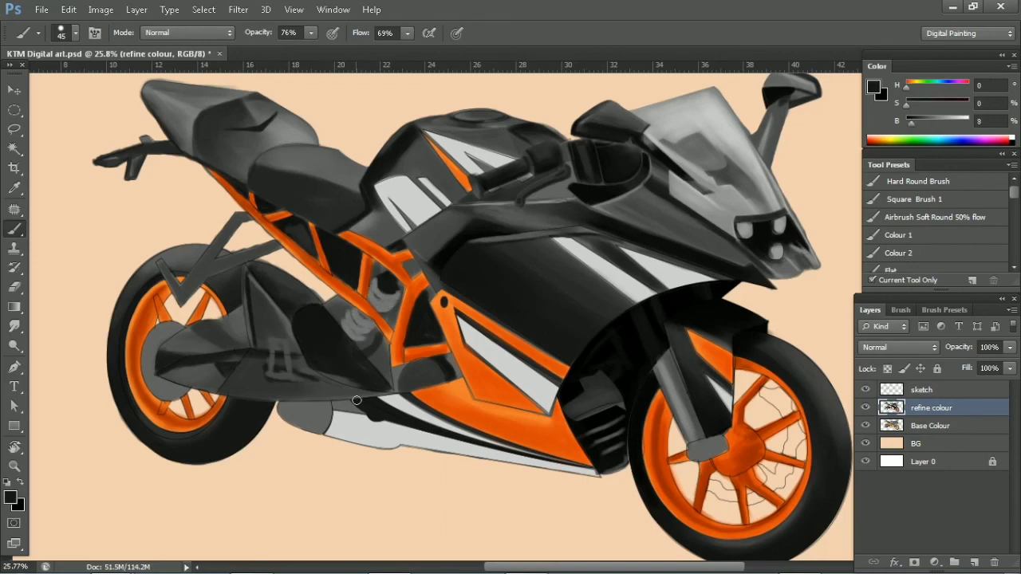
left_click_drag(357, 400, 379, 341)
key("bracketleft")
key("bracketright")
key("bracketright")
key("bracketright")
left_click(423, 361, "alt")
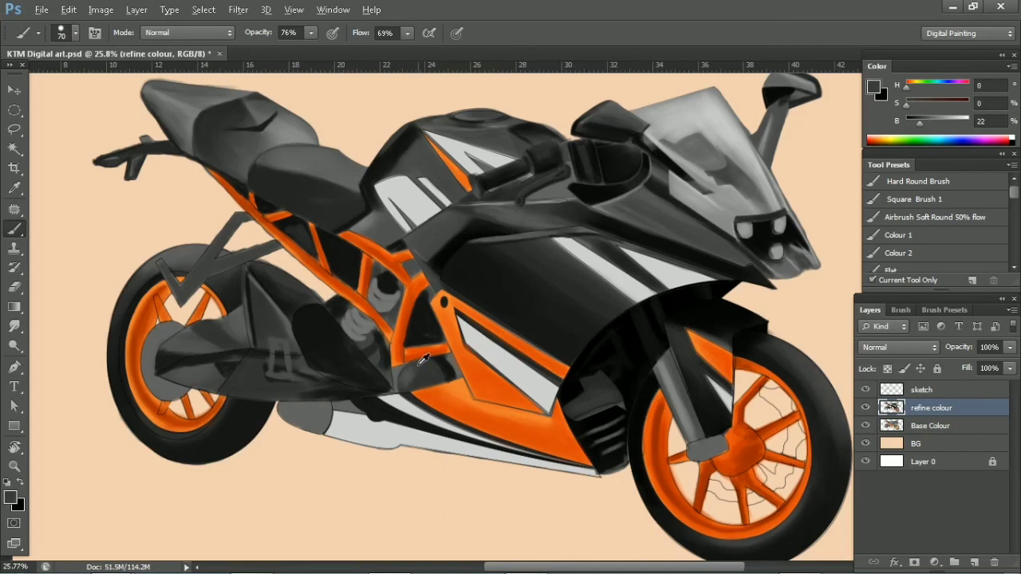
Darken the exhaust and add a dark stroke beneath it
key("p")
key("b")
key("p")
key("b")
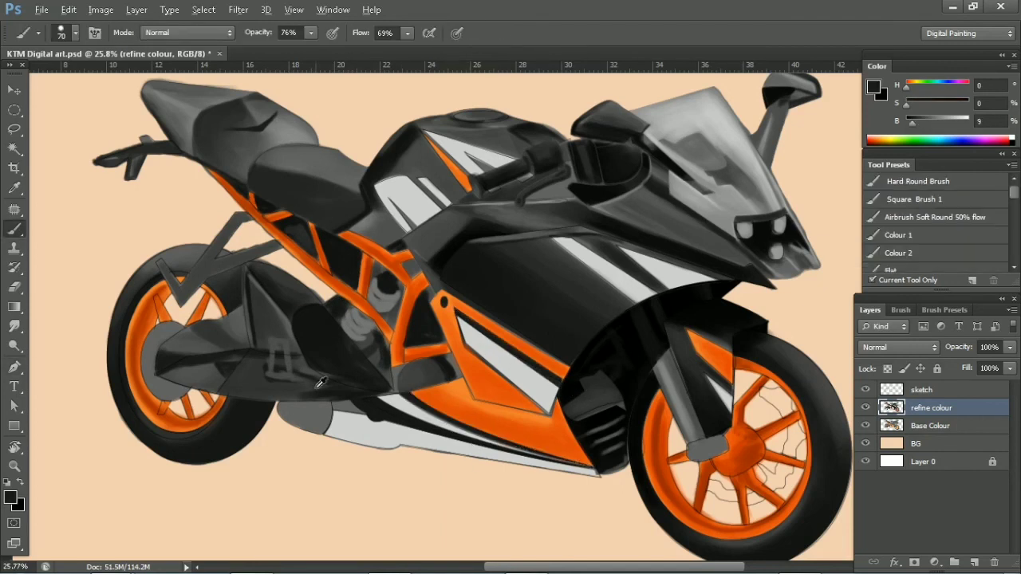
left_click(312, 396, "alt")
mouse_move(279, 419)
left_mouse_down()
mouse_move(327, 414)
mouse_move(227, 391)
left_mouse_up()
left_click(236, 371, "alt")
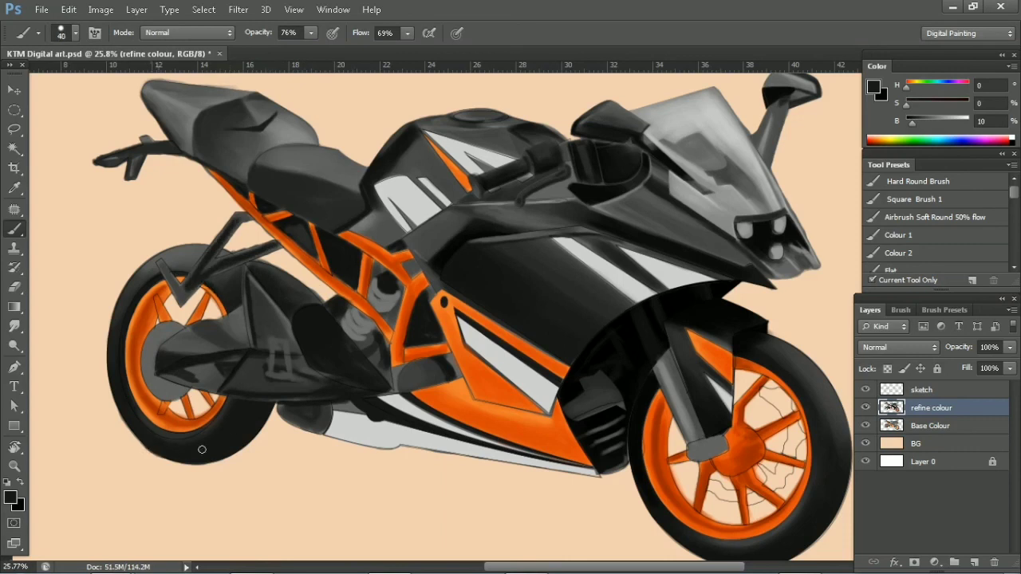
left_click_drag(569, 297, 500, 321)
Paint a light brown brake disc behind the front wheel spokes
left_click_drag(634, 328, 669, 315)
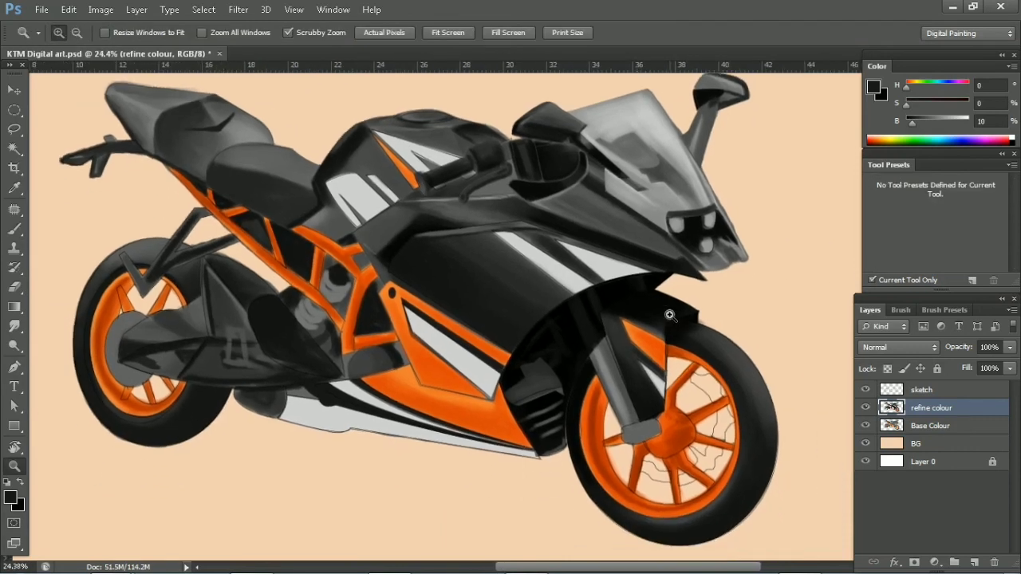
left_click_drag(697, 403, 758, 403)
key("b")
left_click_drag(905, 104, 935, 104)
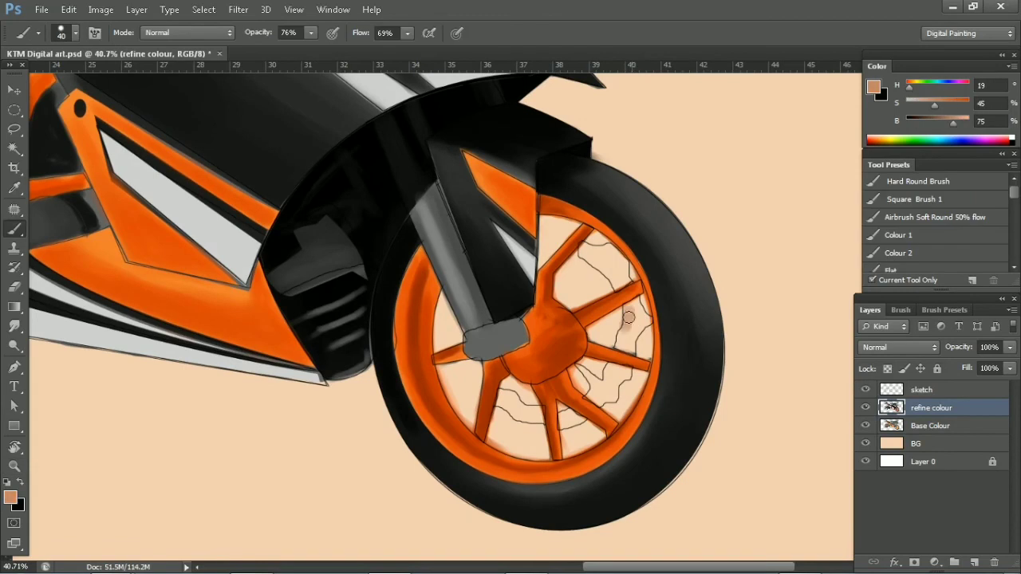
left_click_drag(638, 315, 622, 344)
left_click_drag(627, 280, 606, 287)
left_click_drag(582, 368, 626, 379)
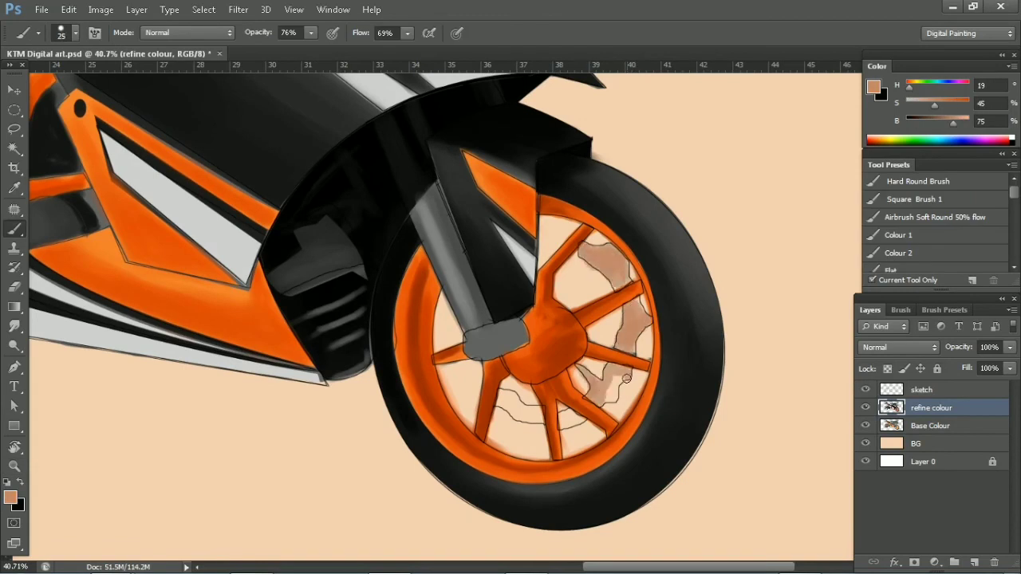
Paint the fork bottom near-black and a grey highlight down the front fork
left_click_drag(516, 413, 542, 416)
left_click(511, 303, "alt")
key("bracketright")
key("bracketright")
left_click_drag(470, 331, 523, 334)
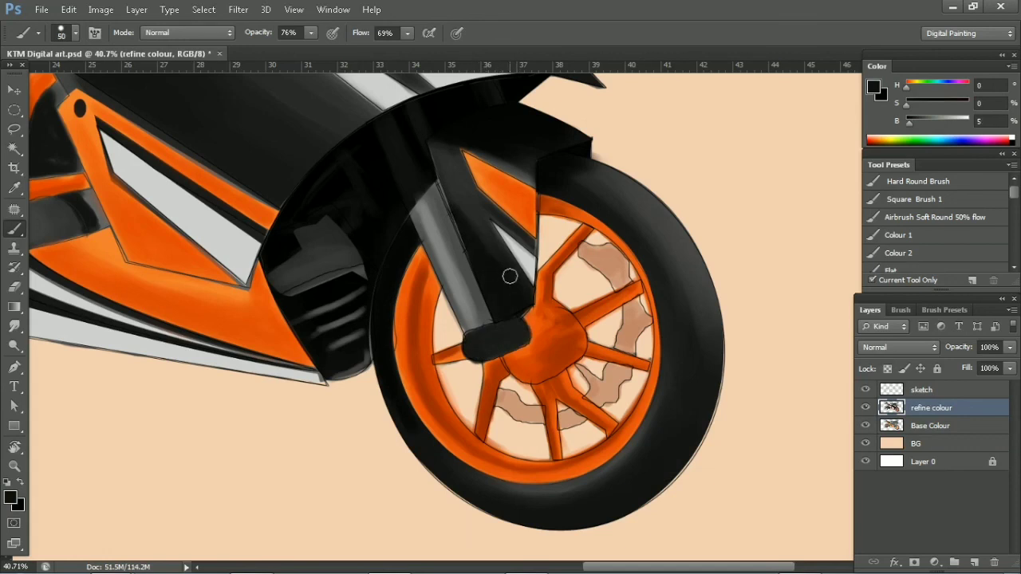
left_click(437, 188, "alt")
key("bracketleft")
mouse_move(437, 199)
left_mouse_down()
mouse_move(447, 268)
mouse_move(470, 321)
left_mouse_up()
At full opacity, paint a dark-brown hub spot and a black cap at the fork's base
key("0")
left_click_drag(543, 335, 553, 350)
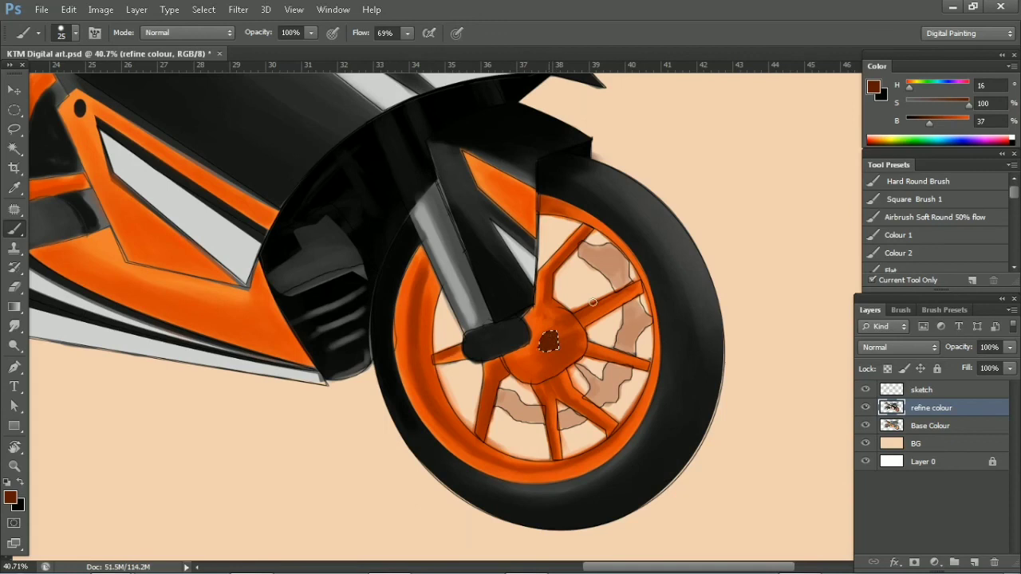
left_click(517, 346, "alt")
left_click_drag(474, 339, 479, 361)
key("bracketright")
key("bracketright")
key("bracketright")
left_click(428, 272, "alt")
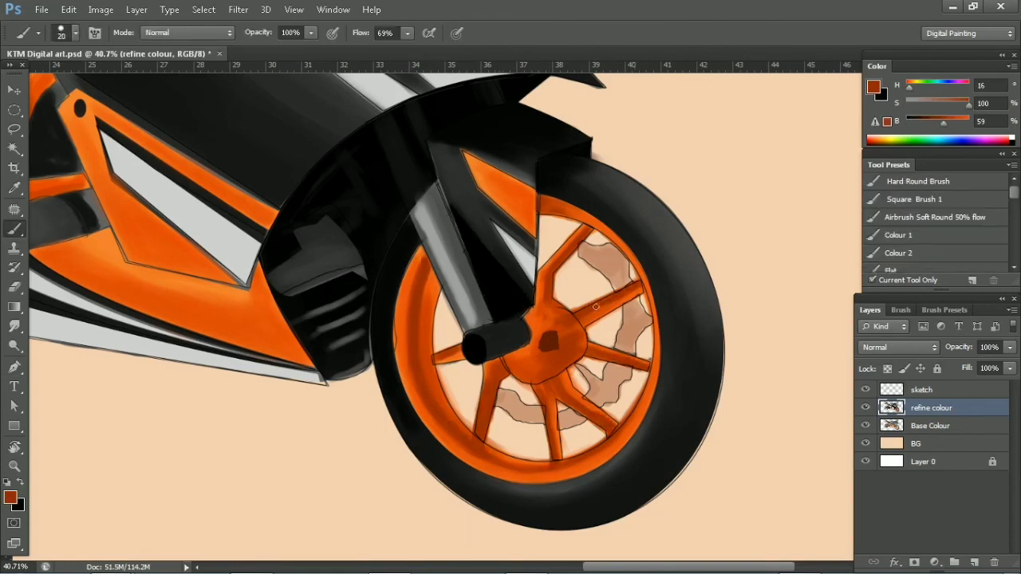
Paint near-black tread grooves on the front tyre's upper right, edge and bottom
key("l")
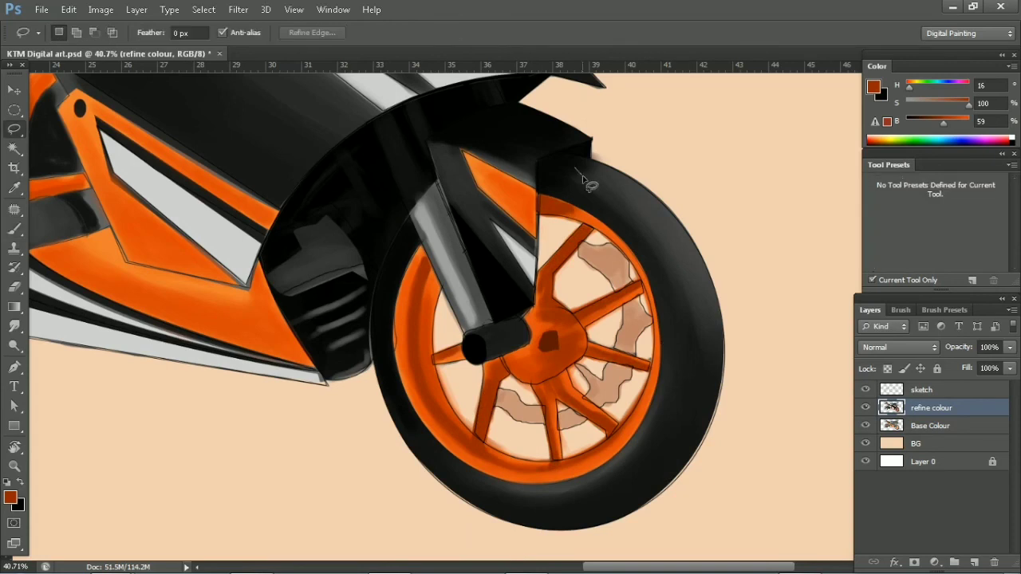
key("b")
left_click(630, 214, "alt")
key("l")
key("b")
mouse_move(656, 228)
left_mouse_down()
mouse_move(678, 315)
mouse_move(676, 369)
left_mouse_up()
key("bracketright")
key("bracketright")
key("l")
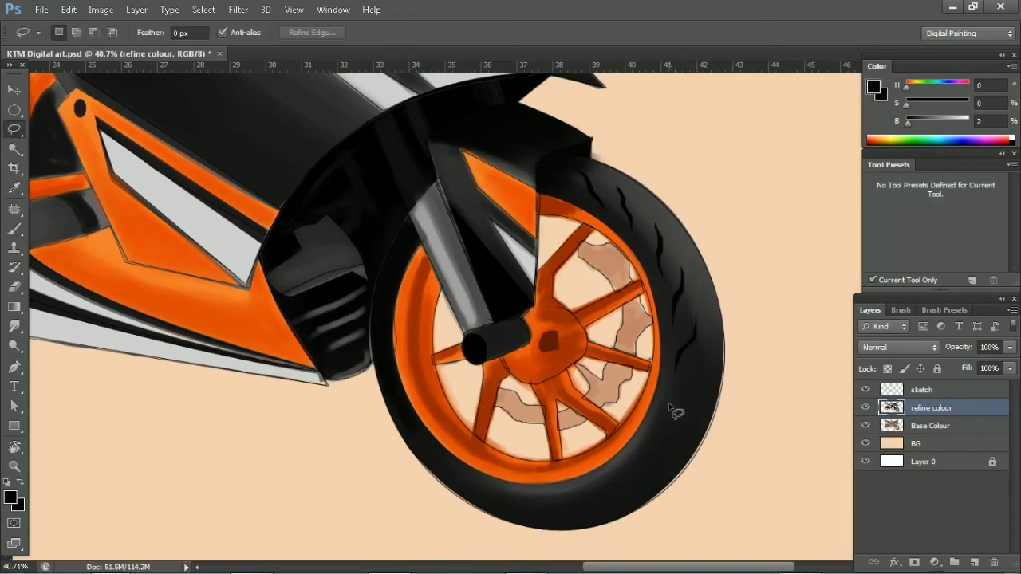
left_click_drag(675, 420, 668, 469)
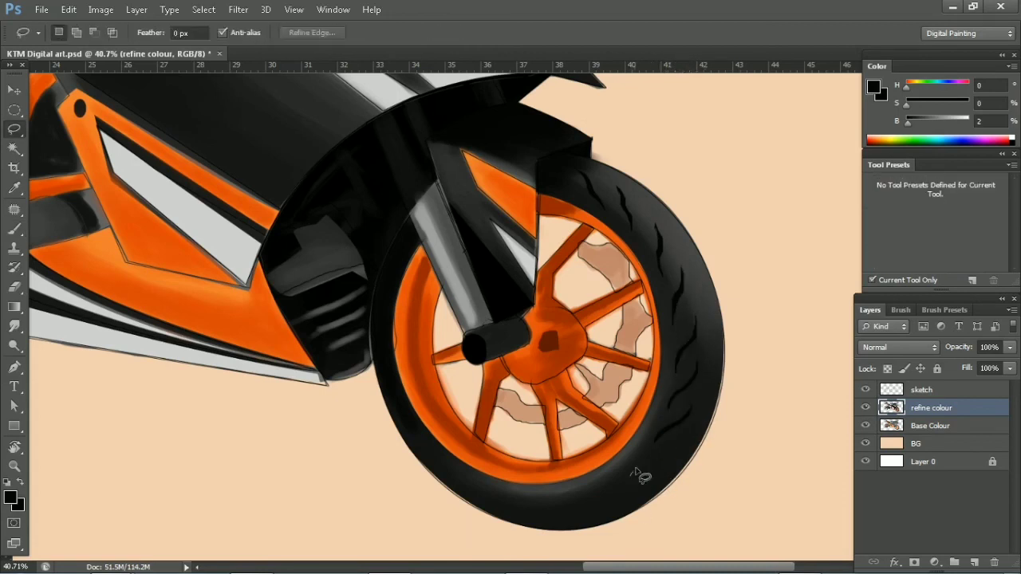
mouse_move(582, 504)
left_mouse_down()
mouse_move(626, 494)
mouse_move(558, 527)
left_mouse_up()
key("b")
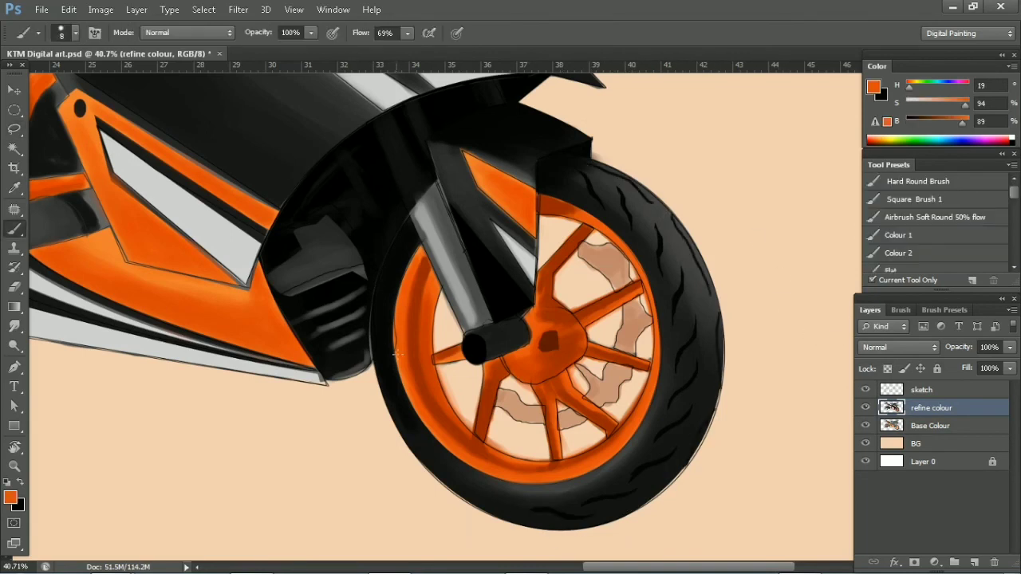
Zoom in on the rear wheel and paint a short black stroke on the rear tyre
key("e")
key("z")
key("ctrl+0")
left_click(176, 283)
key("b")
key("x")
left_click_drag(271, 263, 315, 265)
Paint black tread along the rear tyre's top edge and a groove on its left edge
key("l")
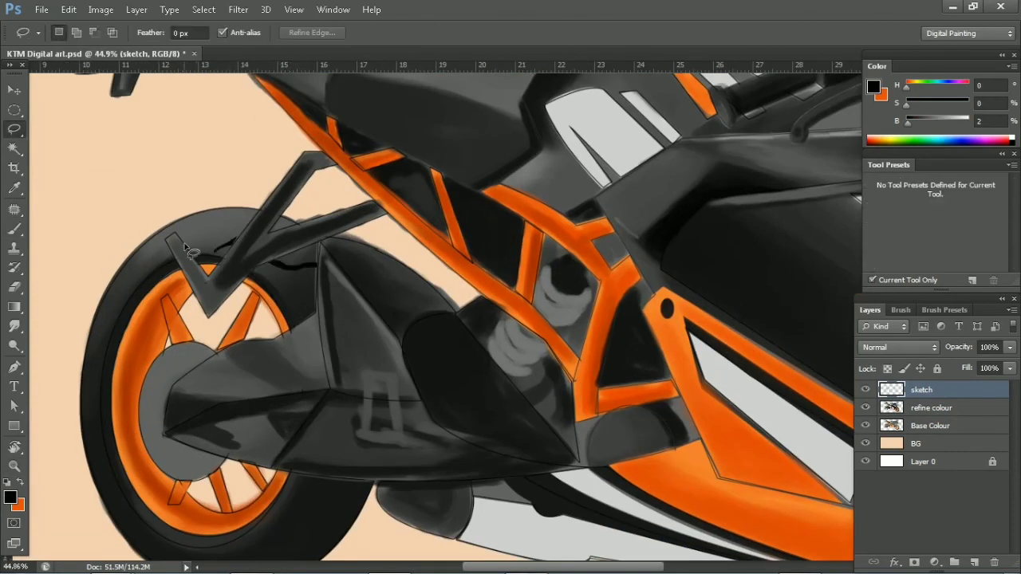
key("b")
left_click_drag(182, 241, 256, 214)
key("l")
key("b")
left_click_drag(188, 231, 143, 283)
key("l")
key("b")
Outline and paint a short dark groove on the lower rear tyre
key("l")
key("b")
key("l")
key("b")
key("l")
scroll(239, 335, "down", 3)
left_click_drag(303, 394, 325, 406)
key("ctrl+d")
Add black crack strokes across the lower rear tyre
key("b")
key("l")
key("b")
left_click_drag(291, 447, 300, 488)
key("l")
key("b")
left_click_drag(155, 465, 191, 472)
key("l")
left_click_drag(327, 413, 330, 483)
Select the refine colour layer, pick near-black as the paint colour, and zoom out
key("b")
scroll(479, 295, "down", 3)
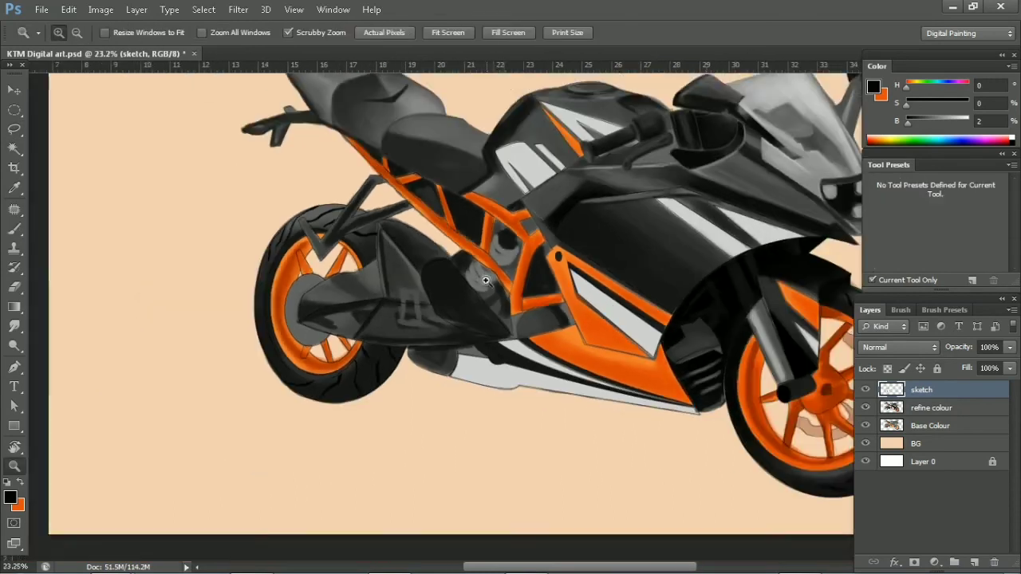
key("b")
left_click(727, 423, "alt")
key("alt+bracketleft")
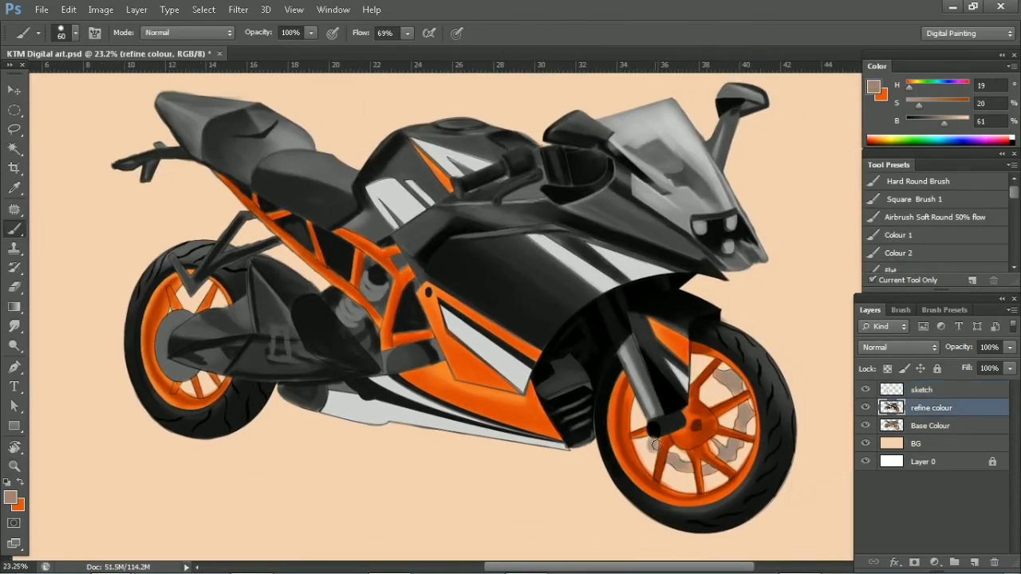
left_click(543, 337, "alt")
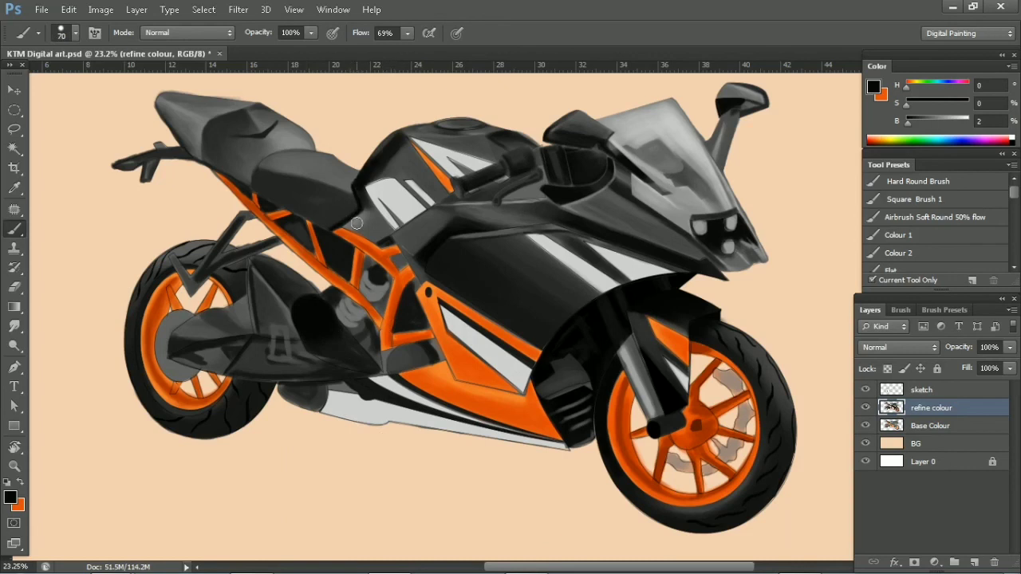
key("z")
left_click_drag(456, 230, 431, 230)
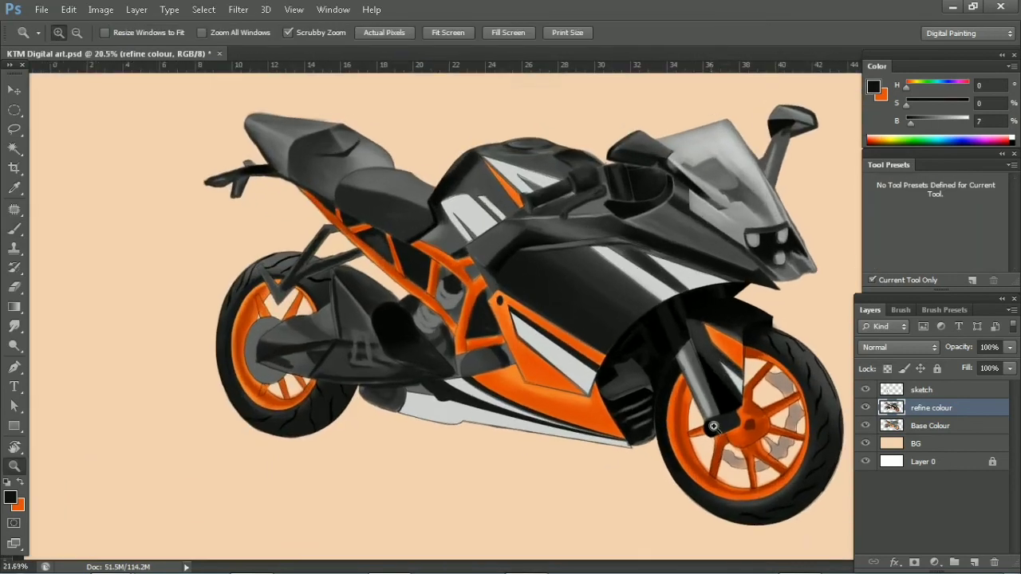
Move the new layer below Base Colour and rename it Shadows
left_click(973, 562)
left_click_drag(931, 441, 932, 453)
double_click(925, 444)
type("Shadowsb")
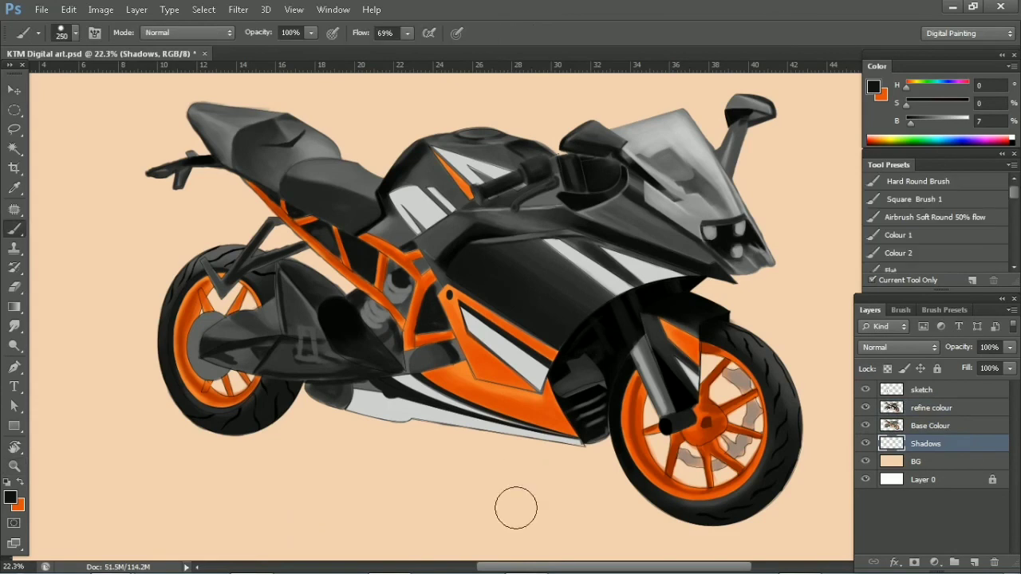
scroll(514, 505, "down", 1)
scroll(963, 234, "down", 3)
Paint a soft ground shadow under the bike and both wheels with a large soft brush
left_click(963, 234)
mouse_move(248, 414)
left_mouse_down()
mouse_move(763, 501)
mouse_move(189, 456)
left_mouse_up()
key("bracketleft")
key("bracketleft")
mouse_move(674, 479)
left_mouse_down()
mouse_move(295, 415)
mouse_move(678, 487)
mouse_move(263, 407)
left_mouse_up()
left_click_drag(365, 422, 654, 478)
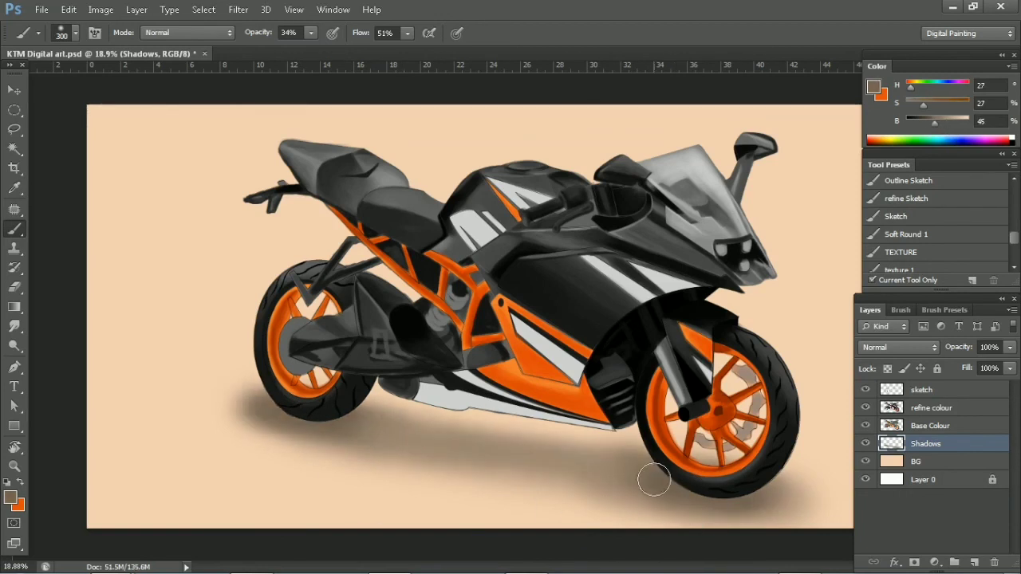
Deepen and spread the shadow using sampled darker and lighter brown tones
left_click(763, 490, "alt")
left_click_drag(763, 490, 707, 479)
left_click_drag(620, 473, 337, 410)
left_click(732, 497, "alt")
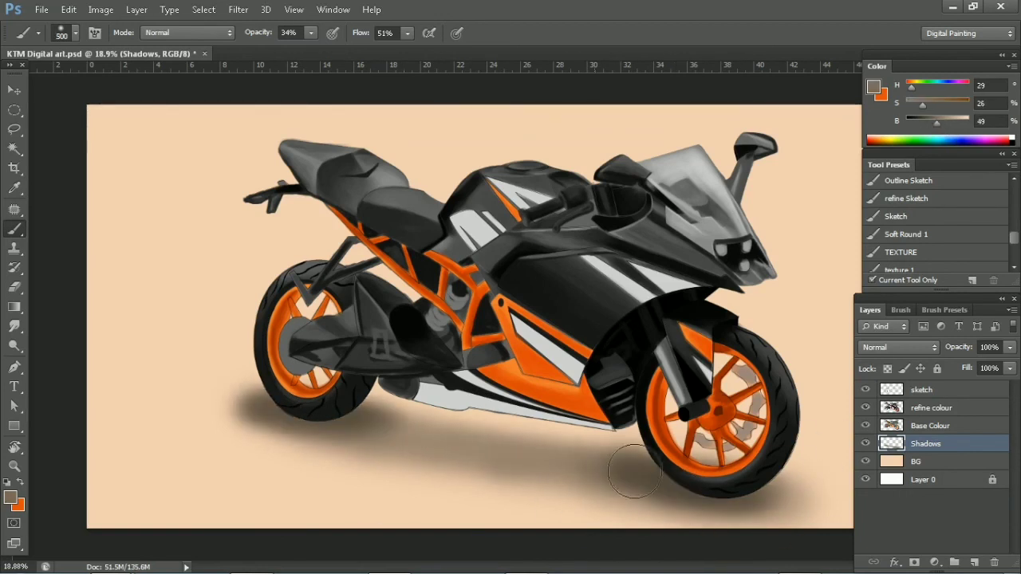
left_click_drag(733, 497, 595, 441)
key("bracketright")
key("bracketright")
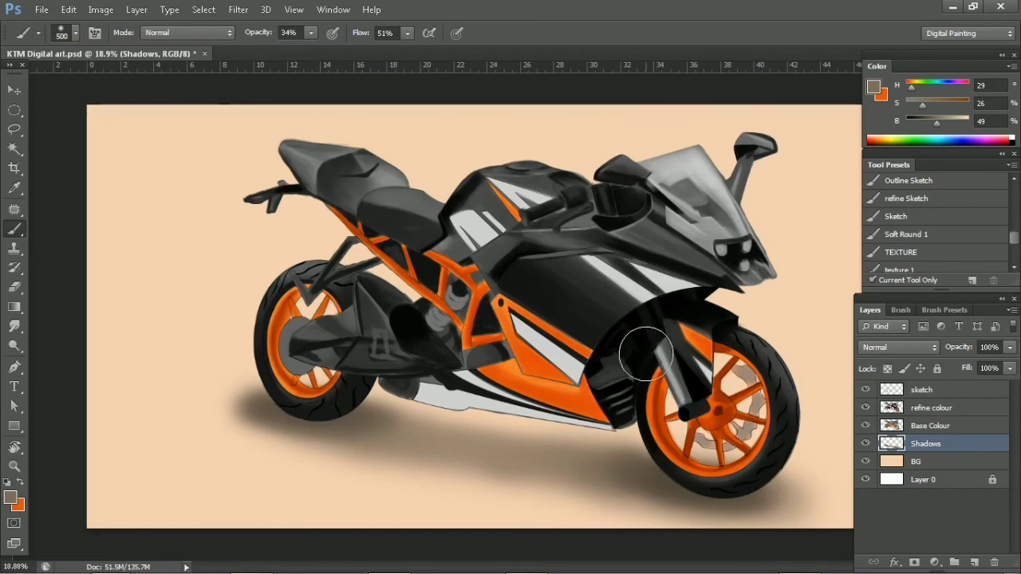
left_click_drag(646, 357, 702, 357)
left_click(974, 562)
Name the new layer KTM and fill a four-sided side fairing panel with light grey
type("KTM")
key("Return")
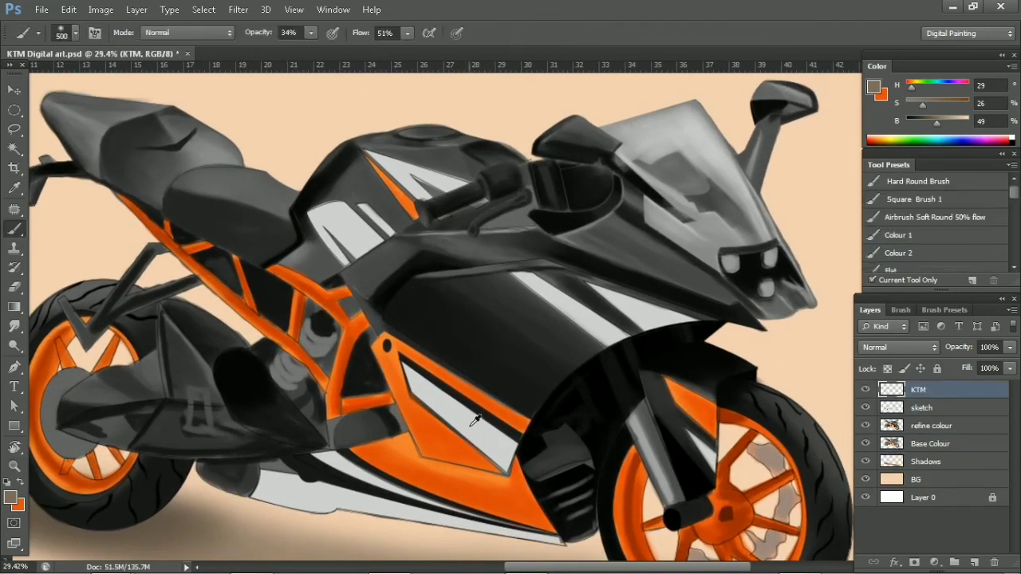
key("p")
left_click(565, 376)
left_click(385, 323)
left_click(535, 416)
left_click(565, 376)
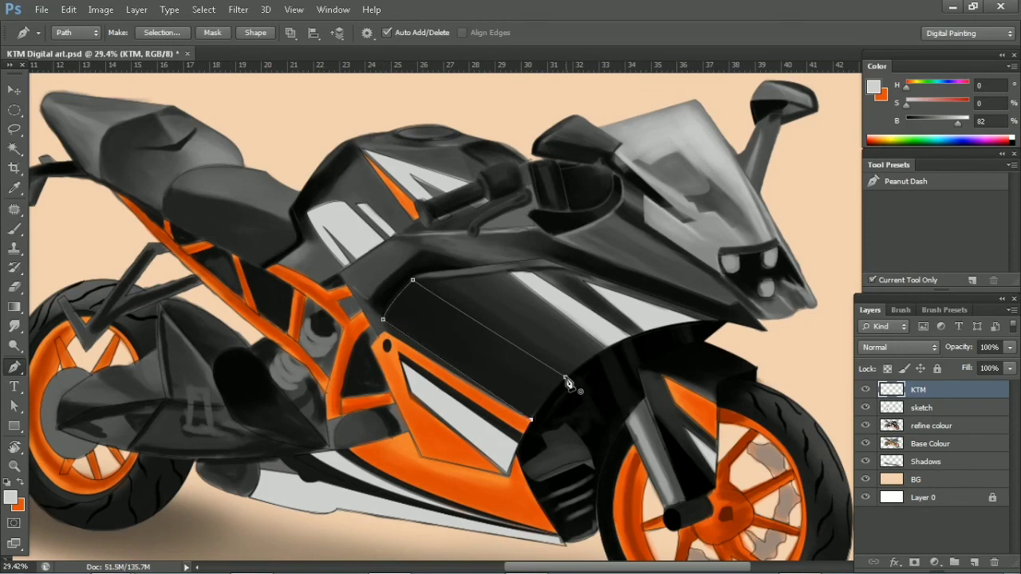
key("ctrl+Return")
key("b")
mouse_move(415, 311)
left_mouse_down()
mouse_move(563, 408)
mouse_move(415, 311)
left_mouse_up()
key("ctrl+d")
Extend the light grey panel along its top edge
scroll(540, 429, "up", 3)
key("p")
left_click(354, 221)
left_click(574, 345)
key("ctrl+Return")
key("b")
left_click_drag(529, 296, 329, 256)
Draw a bold black letter K on the grey panel
key("p")
left_click(298, 194)
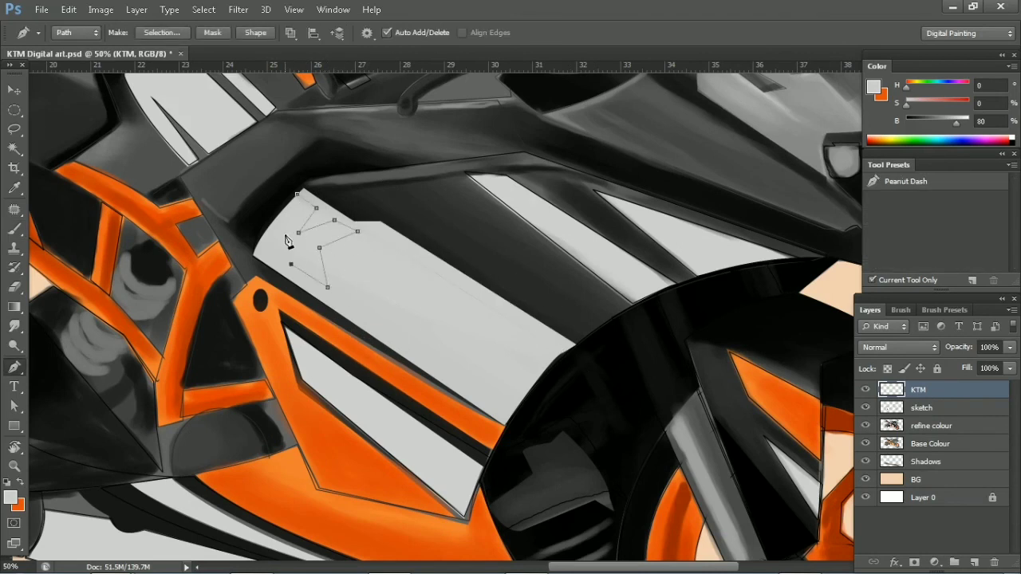
key("ctrl+Return")
key("b")
left_click_drag(311, 211, 330, 266)
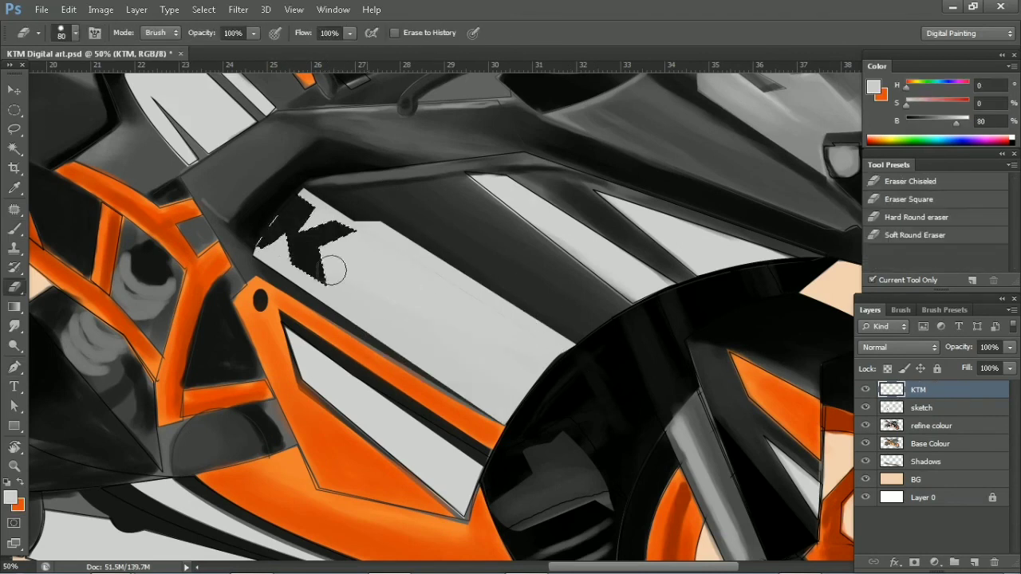
key("p")
key("ctrl+d")
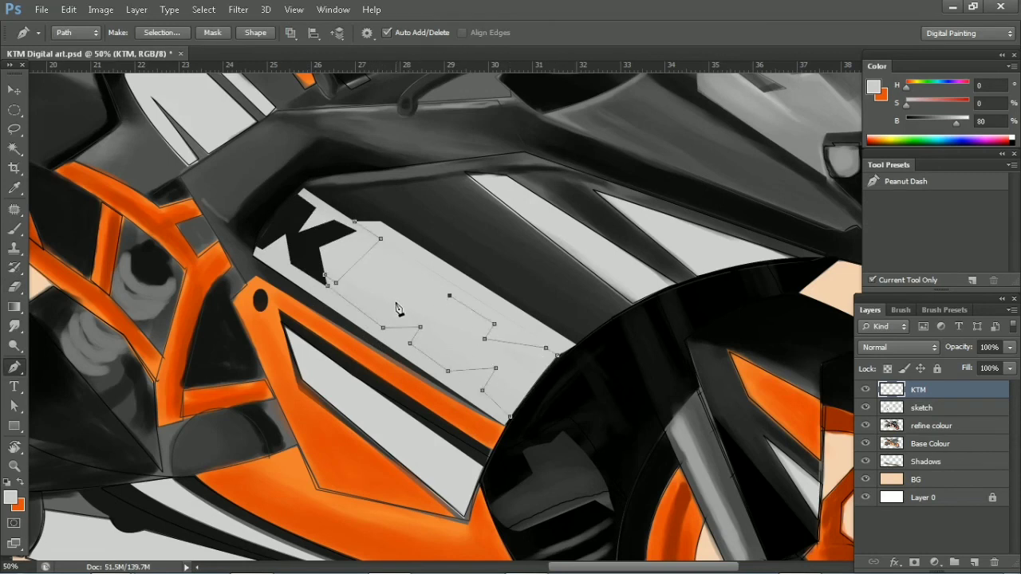
Add the black TM letters beside the K to complete the KTM lettering
key("ctrl+Return")
key("b")
left_click_drag(359, 239, 543, 359)
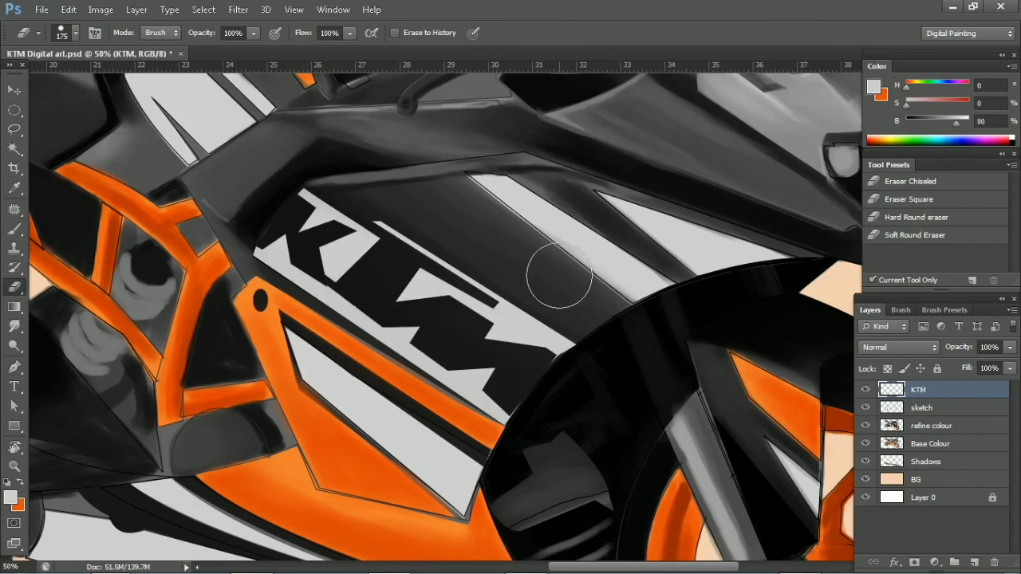
key("p")
key("ctrl+d")
key("ctrl+Return")
Paint a solid orange stripe above the KTM lettering
key("b")
key("x")
left_click_drag(399, 216, 607, 303)
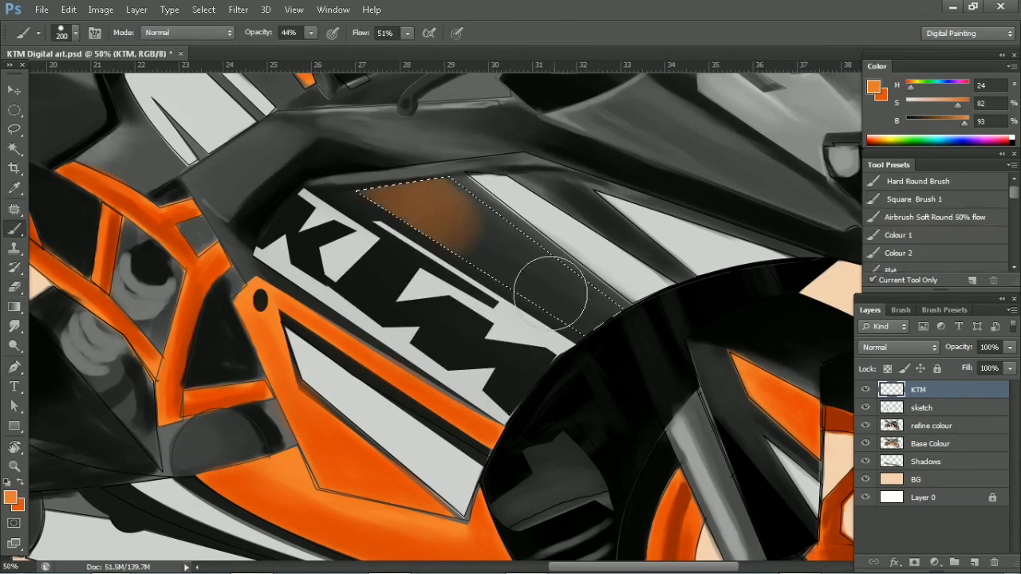
key("p")
key("ctrl+d")
Erase a notch near the K and an angular dark cut-out into the orange stripe
key("e")
left_click_drag(410, 209, 427, 240)
key("p")
left_click(423, 184)
key("ctrl+Return")
key("e")
mouse_move(426, 191)
left_mouse_down()
mouse_move(495, 224)
mouse_move(527, 259)
left_mouse_up()
key("p")
Cut the remaining dark shapes into the stripe and zoom out to the whole bike
key("ctrl+Return")
key("e")
key("p")
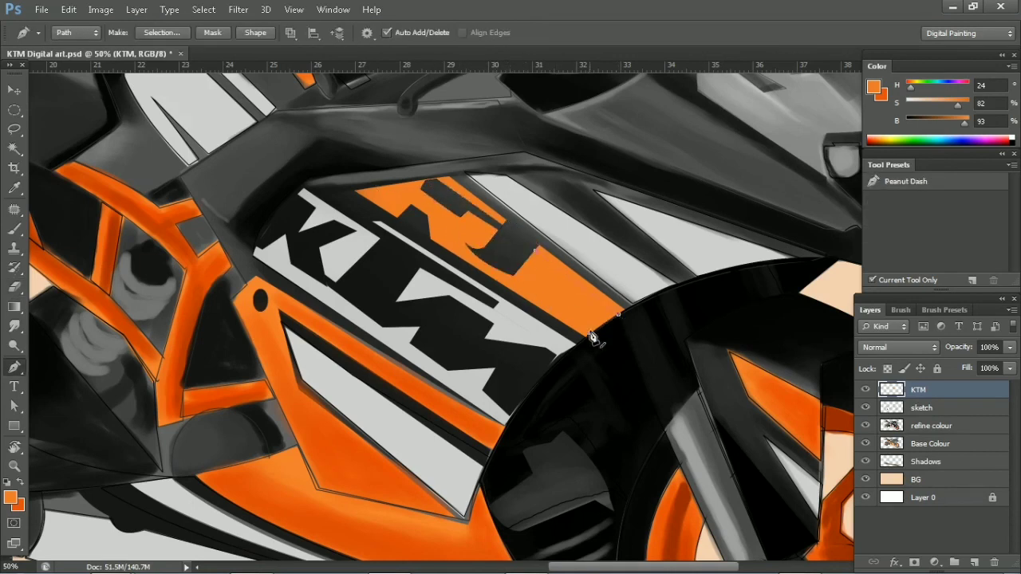
key("ctrl+Return")
key("e")
mouse_move(552, 278)
left_mouse_down()
mouse_move(598, 319)
mouse_move(544, 291)
left_mouse_up()
key("z")
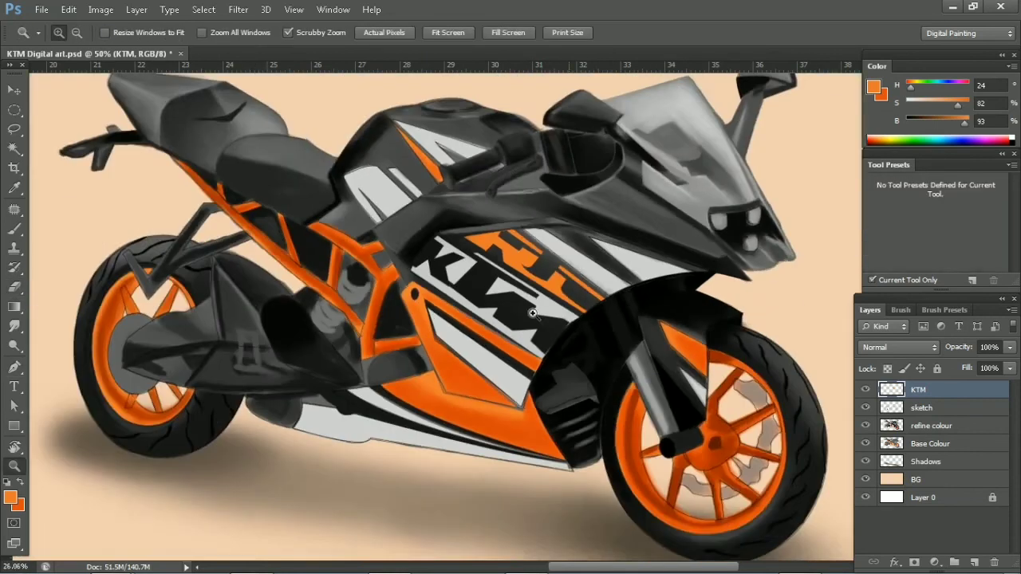